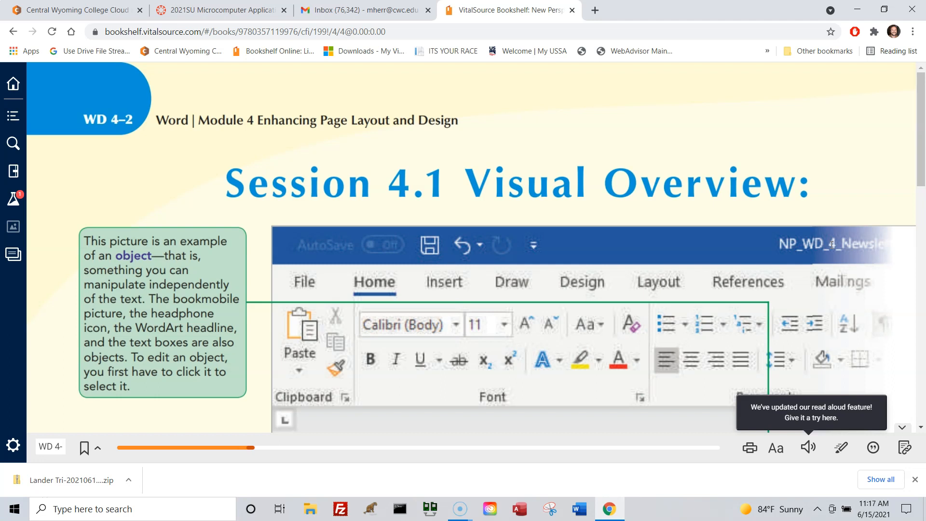
# Read the Session 4.1 textbook pages from the Visual Overview to the instructions for opening and reviewing the newsletter document.
pyautogui.click(585, 517)
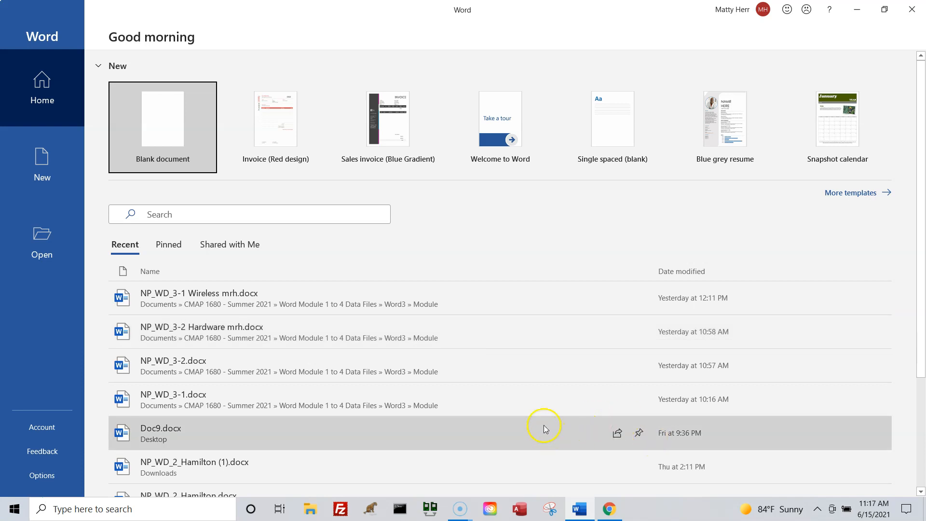
pyautogui.click(610, 511)
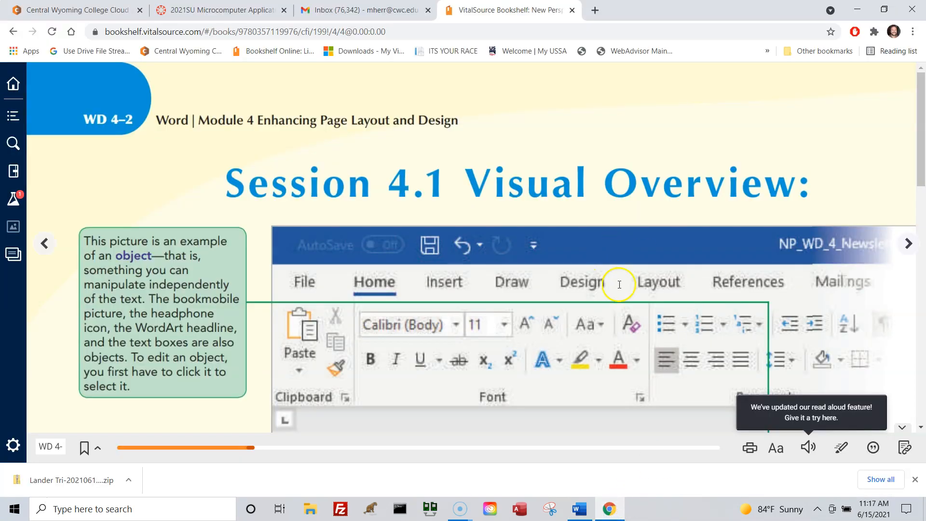
pyautogui.click(908, 245)
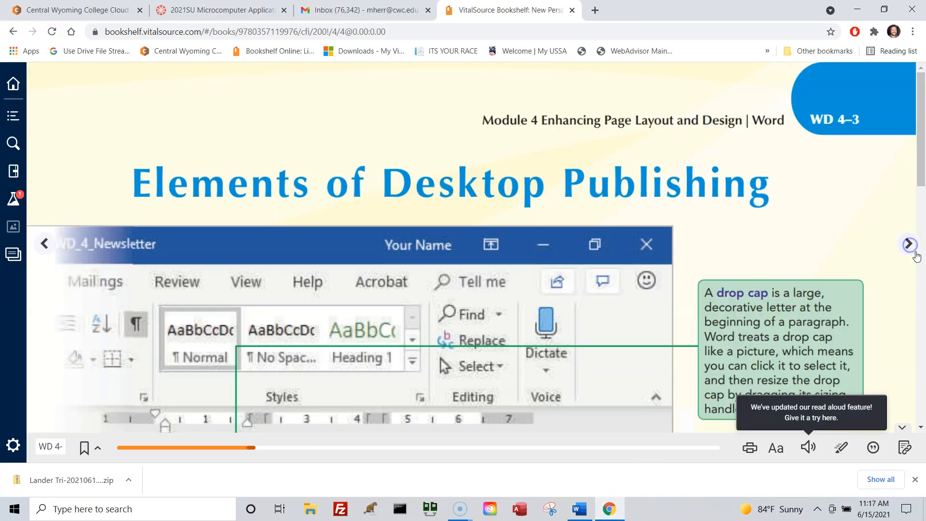
pyautogui.click(908, 245)
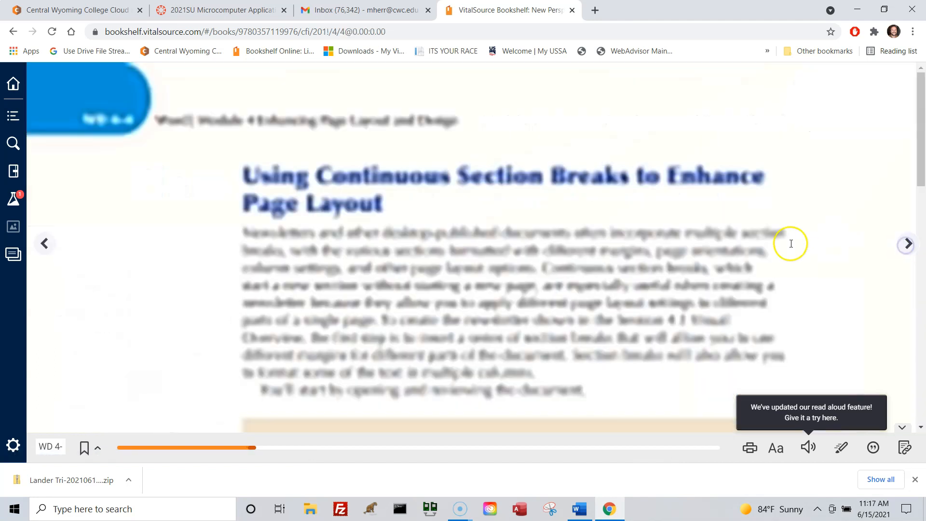
pyautogui.click(120, 130)
pyautogui.scroll(-5, 403, 236)
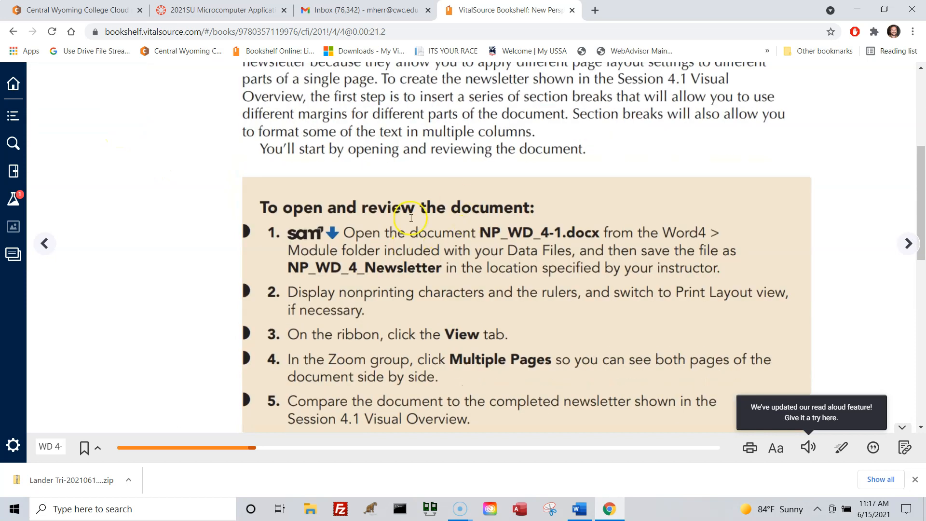
pyautogui.scroll(5, 505, 257)
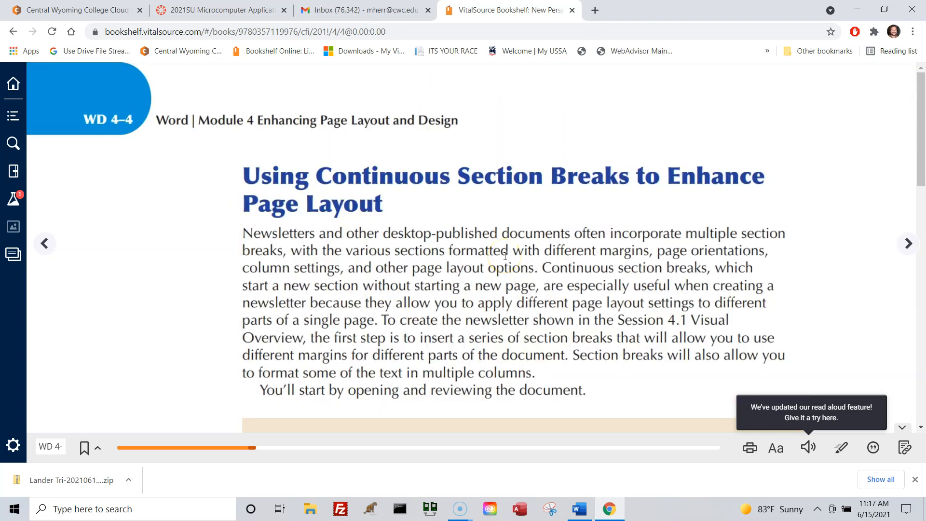
pyautogui.scroll(-3, 471, 215)
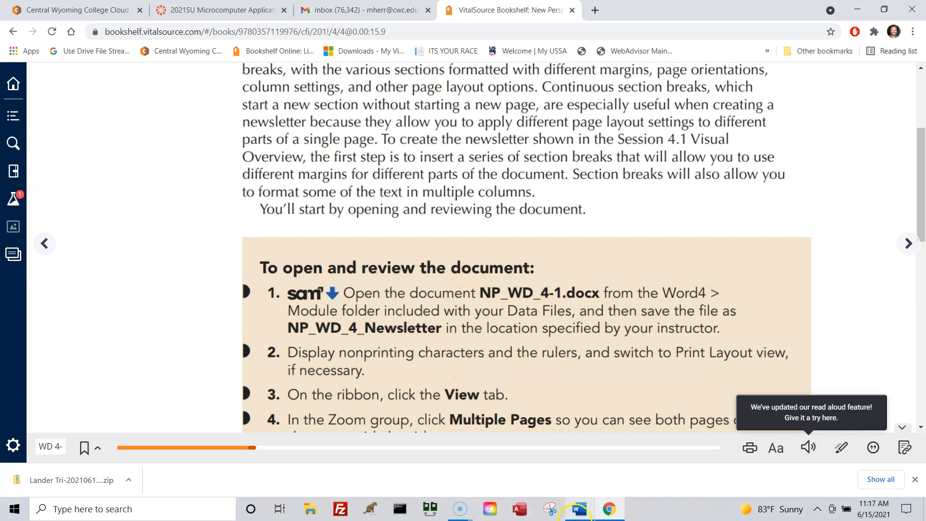
# Switch to Word, open NP_WD_4-1.docx from the Word4 Module folder of CMAP 1680 - Summer 2021, and enable editing.
pyautogui.click(582, 512)
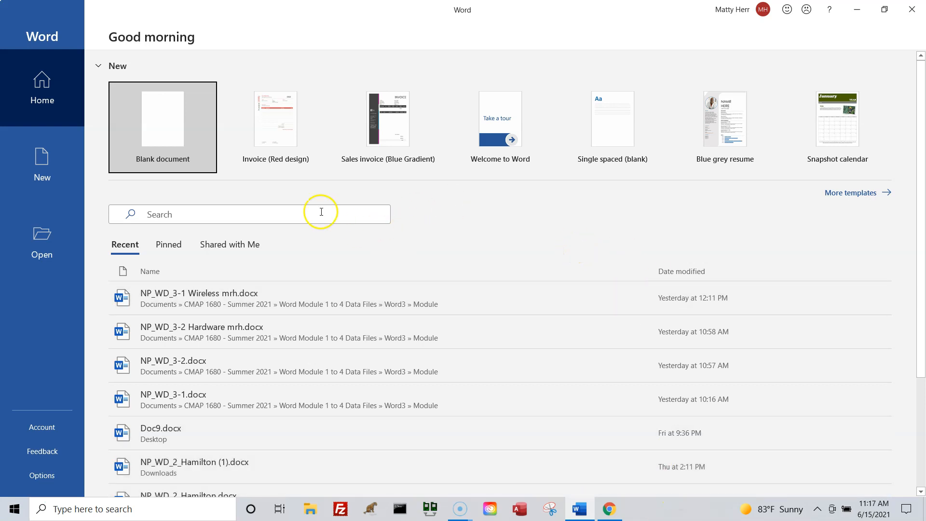
pyautogui.click(42, 246)
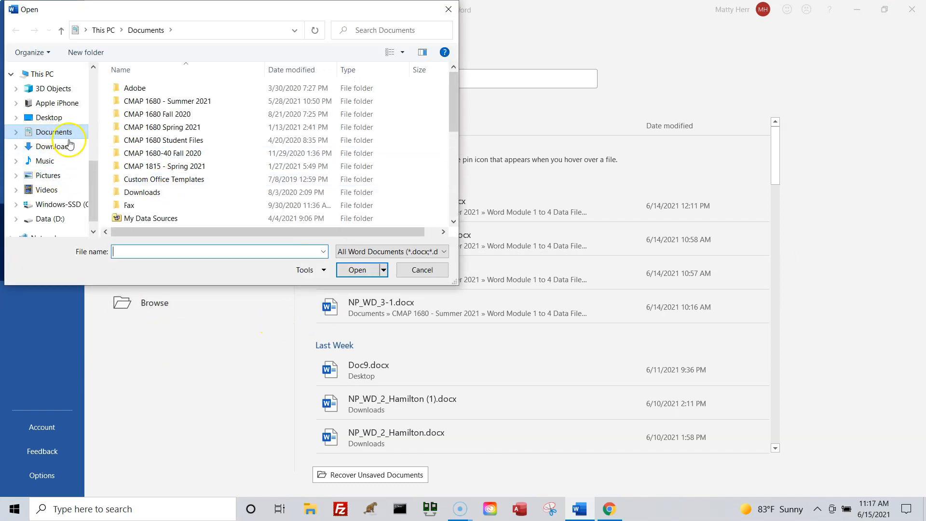
pyautogui.scroll(4, 95, 102)
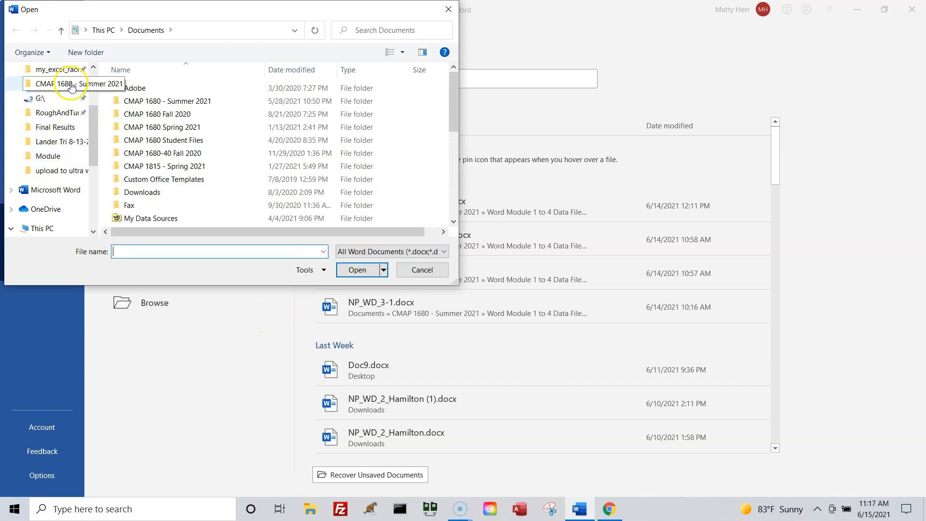
pyautogui.click(72, 89)
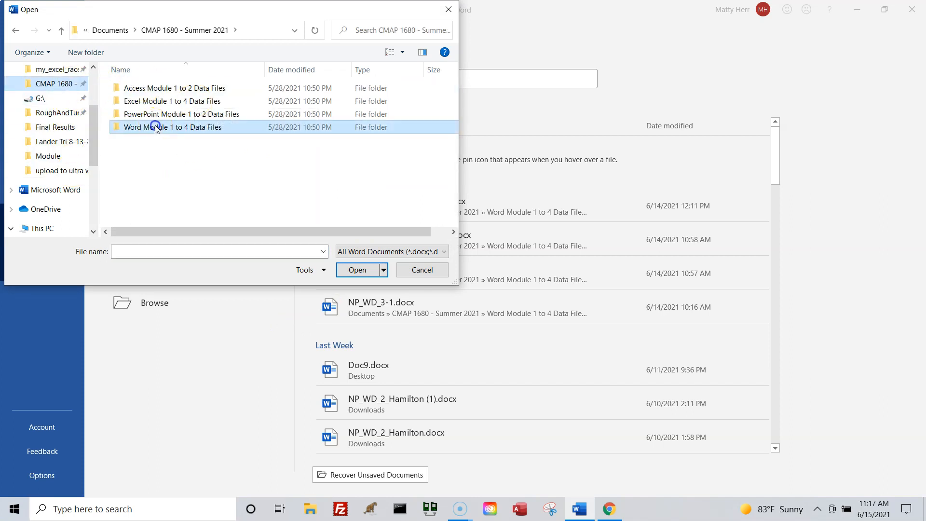
pyautogui.doubleClick(132, 127)
pyautogui.doubleClick(135, 127)
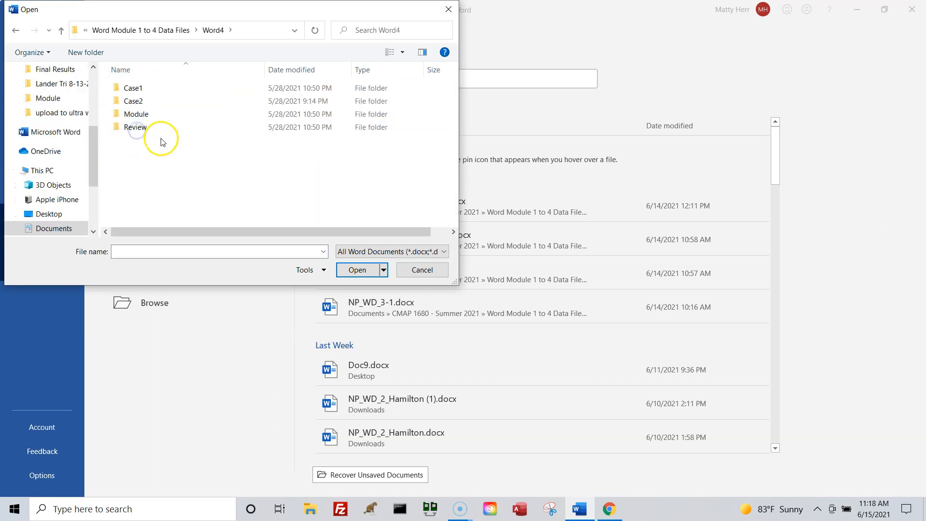
pyautogui.doubleClick(136, 115)
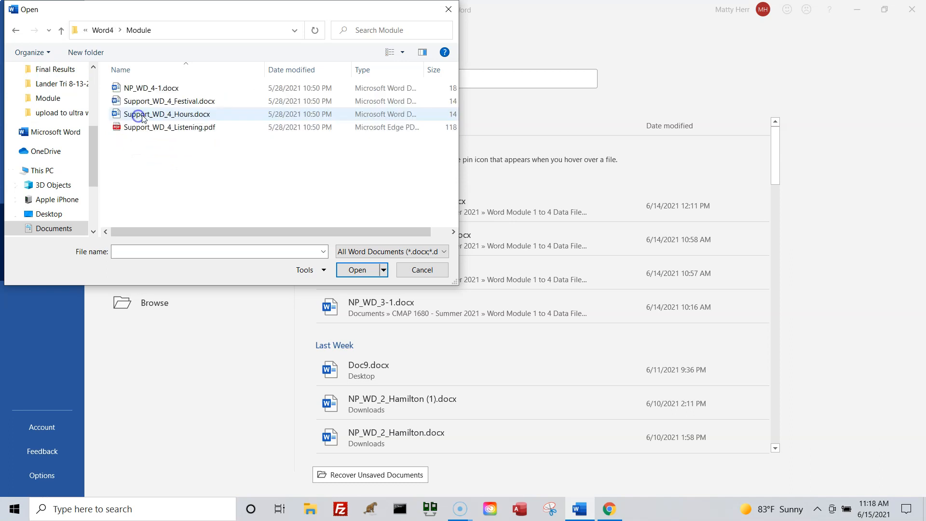
pyautogui.doubleClick(157, 91)
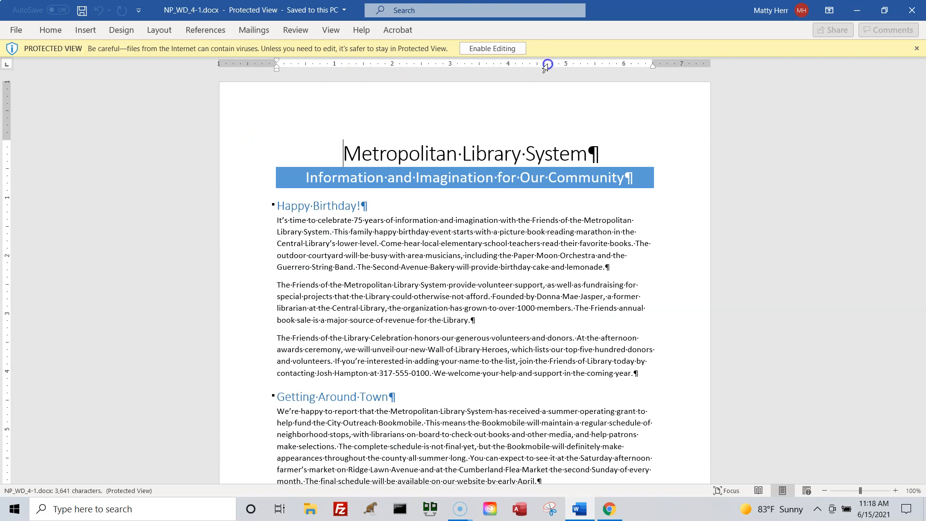
pyautogui.click(505, 50)
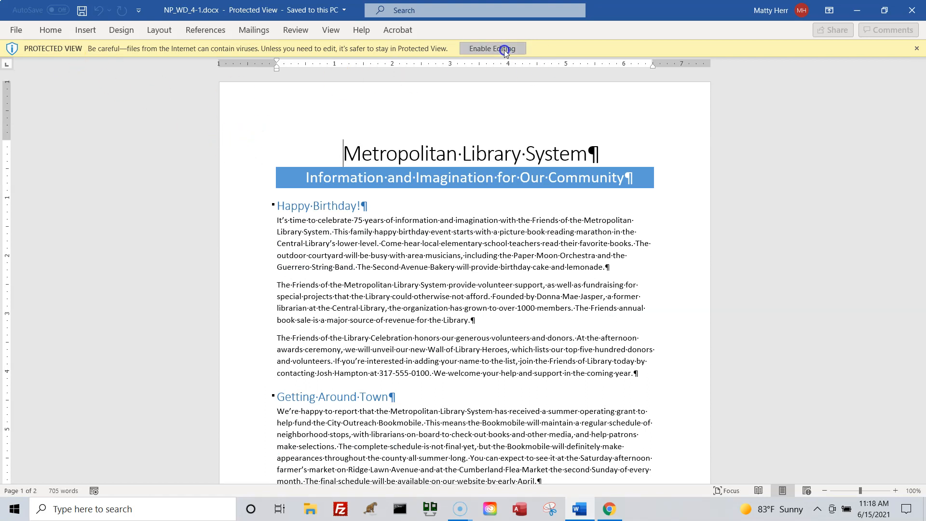
# Save a copy of the document in the same Module folder as "NP_WD_4-Newsletter mrh".
pyautogui.click(16, 30)
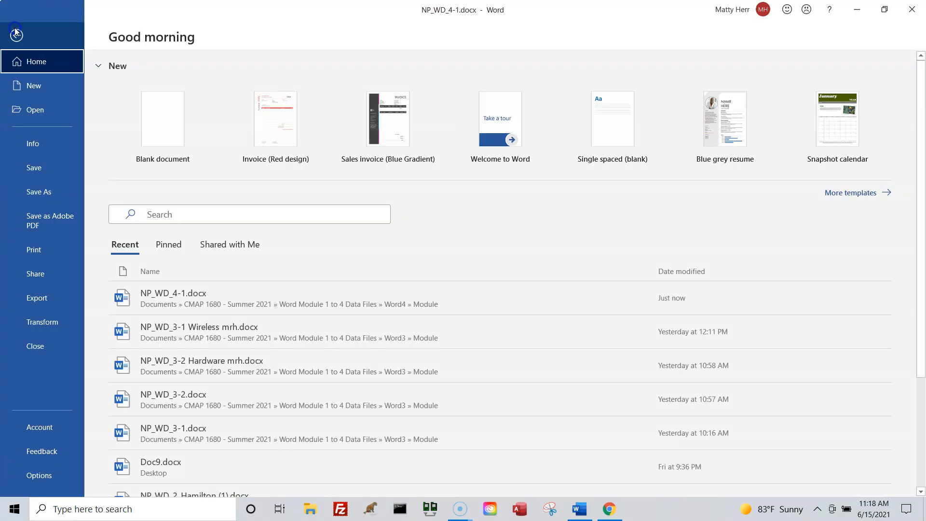
pyautogui.click(39, 195)
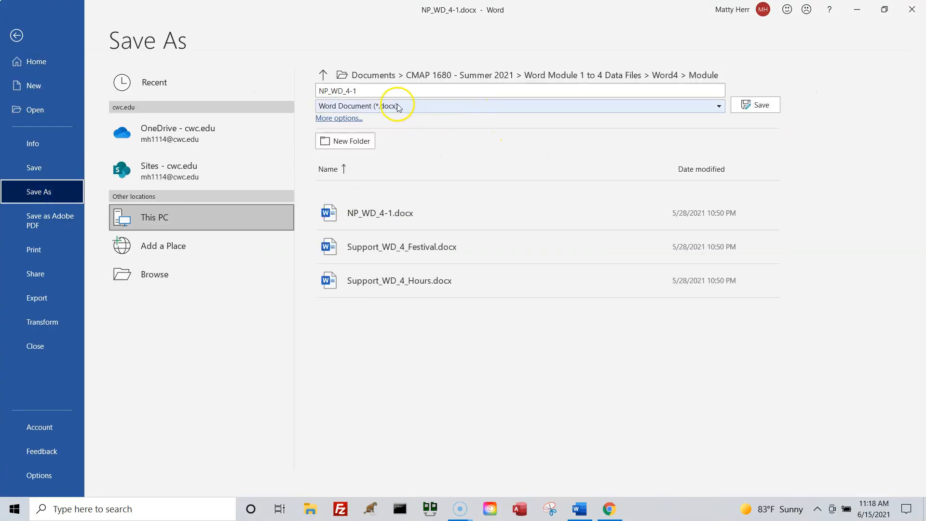
pyautogui.click(379, 92)
pyautogui.press('BackSpace')
pyautogui.write('News')
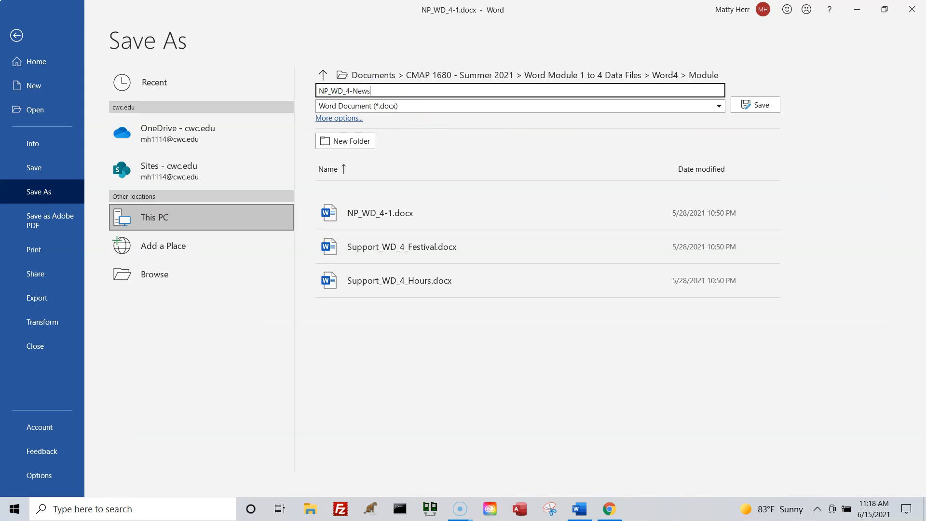
pyautogui.write('letter mrh')
pyautogui.click(756, 107)
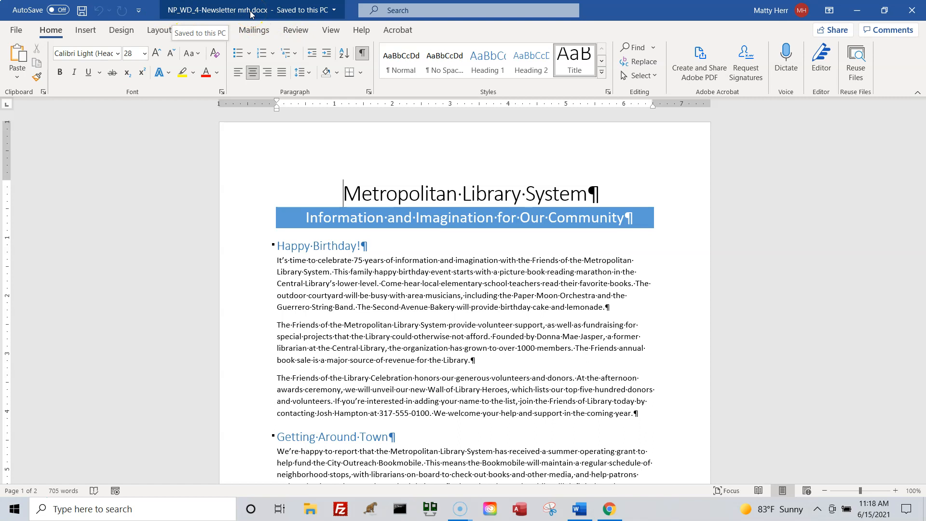
# Display both newsletter pages side by side with the Multiple Pages view, and enlarge the view to 100%.
pyautogui.click(331, 31)
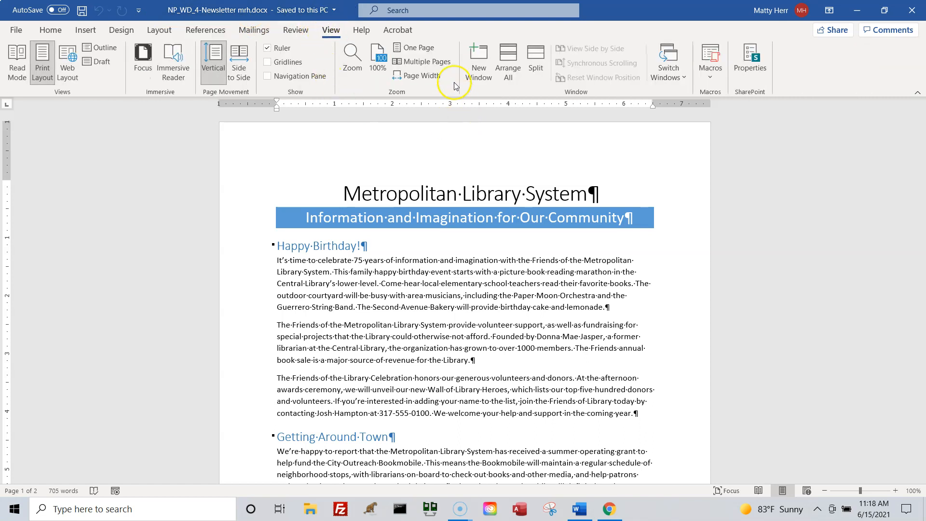
pyautogui.click(447, 62)
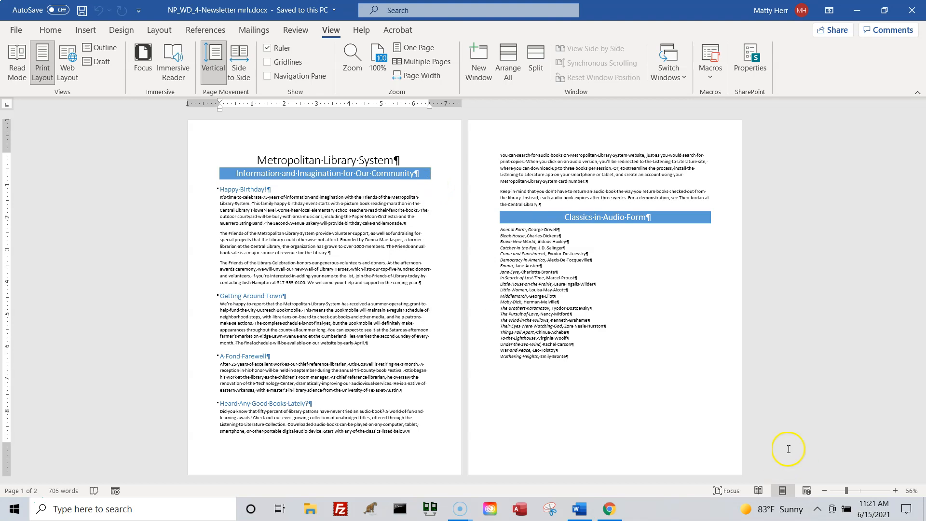
pyautogui.click(895, 491)
pyautogui.click(895, 491)
pyautogui.click(895, 490)
pyautogui.click(895, 491)
pyautogui.click(895, 491)
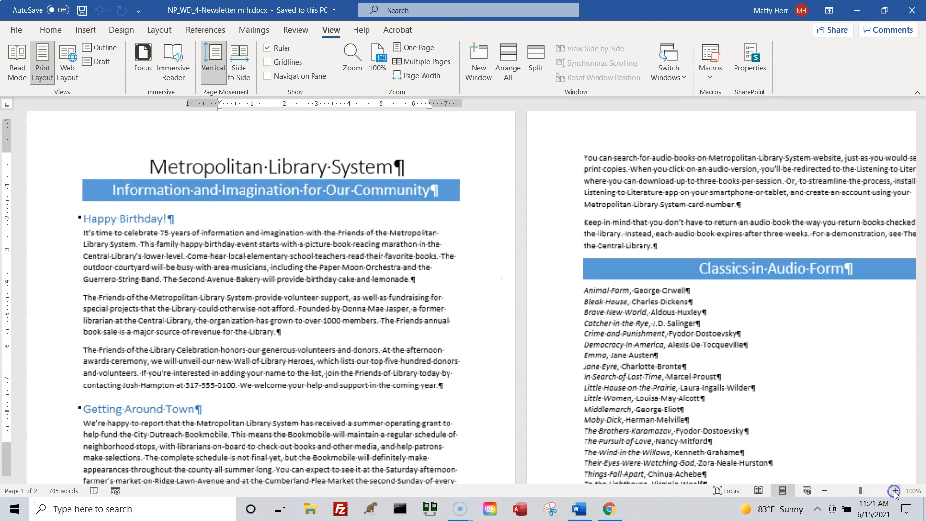
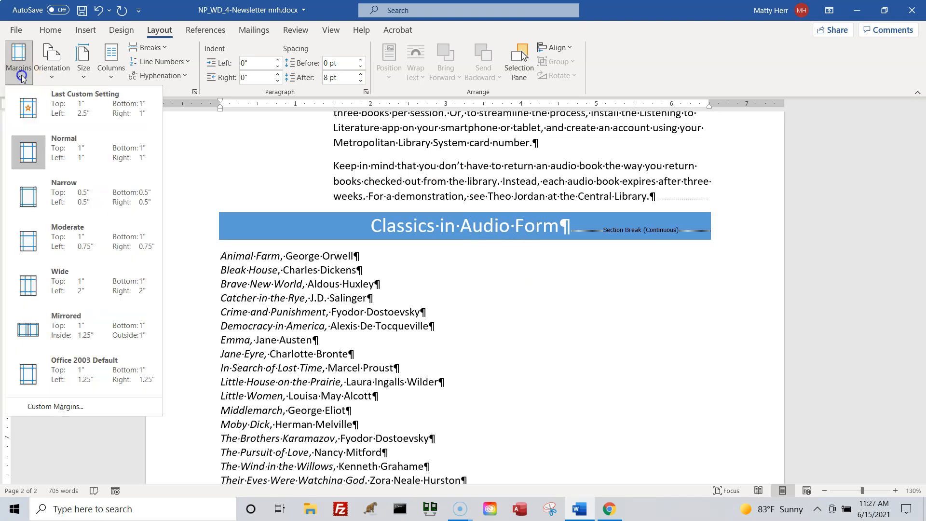
# Set a custom right margin of 0.75" for the section containing the "Classics in Audio Form" heading.
pyautogui.click(48, 409)
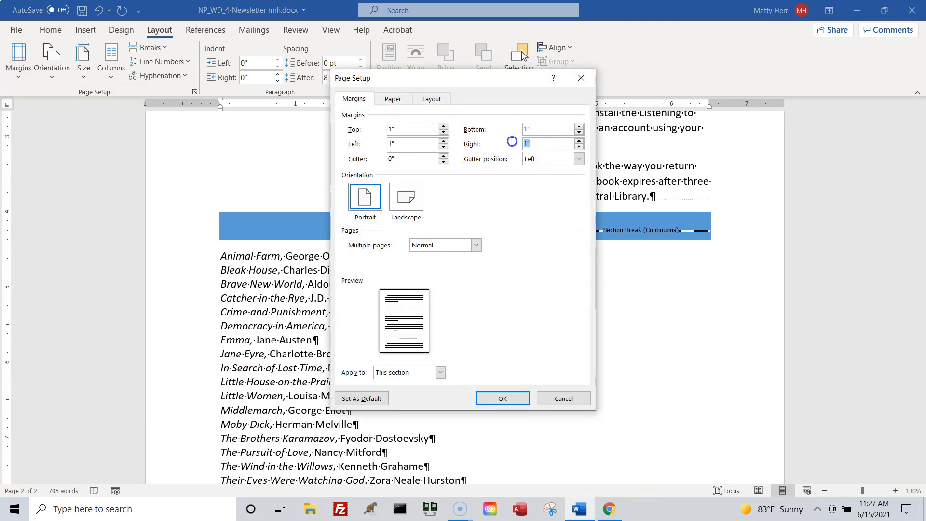
pyautogui.doubleClick(534, 142)
pyautogui.write('.75')
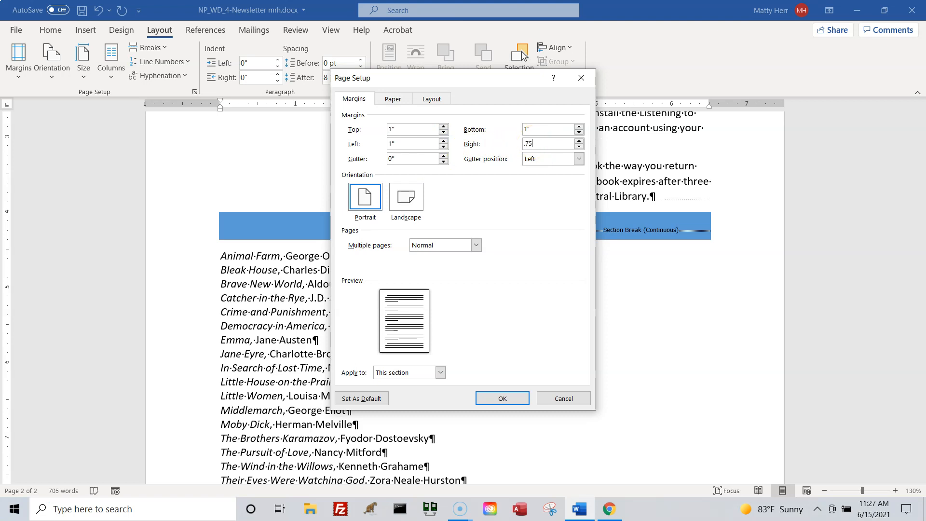
pyautogui.click(504, 400)
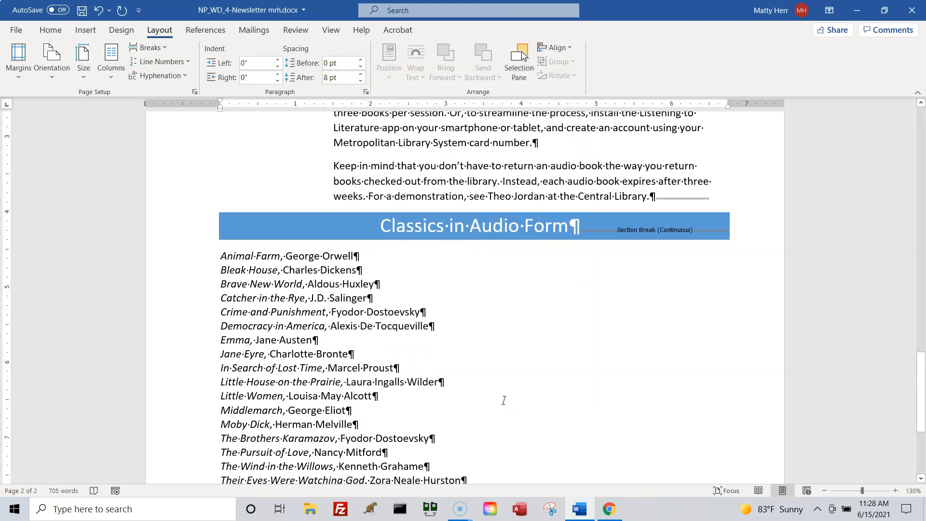
# Set the left margin of the "Classics in Audio Form" heading's section to 0.75" as well.
pyautogui.click(496, 227)
pyautogui.click(20, 69)
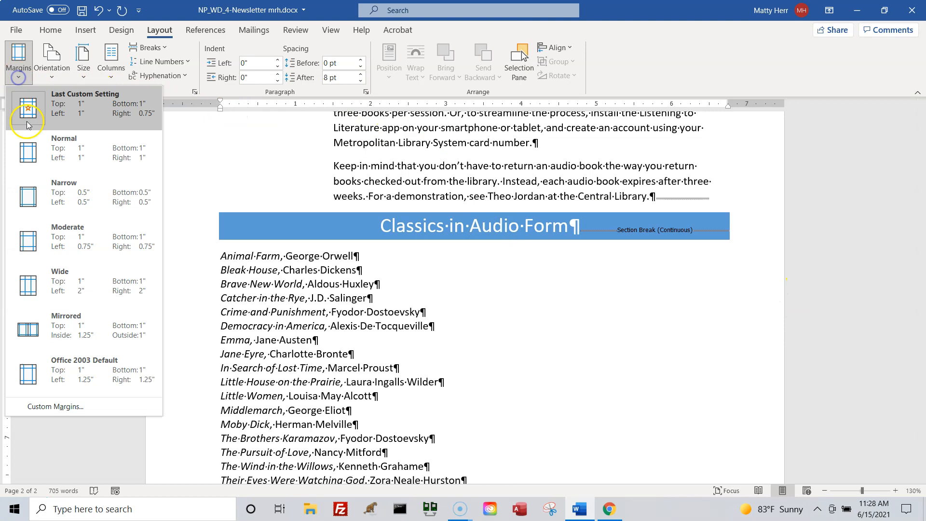
pyautogui.click(53, 406)
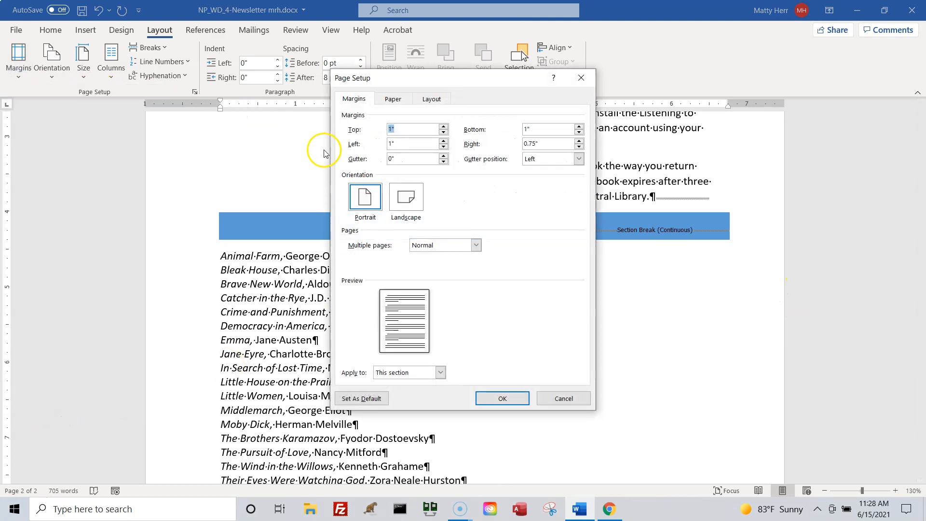
pyautogui.press('Tab')
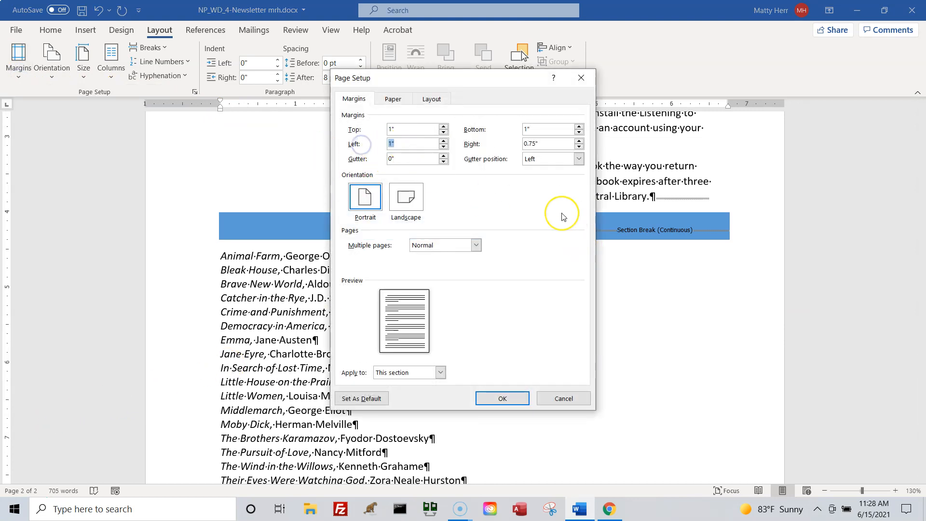
pyautogui.write('.75')
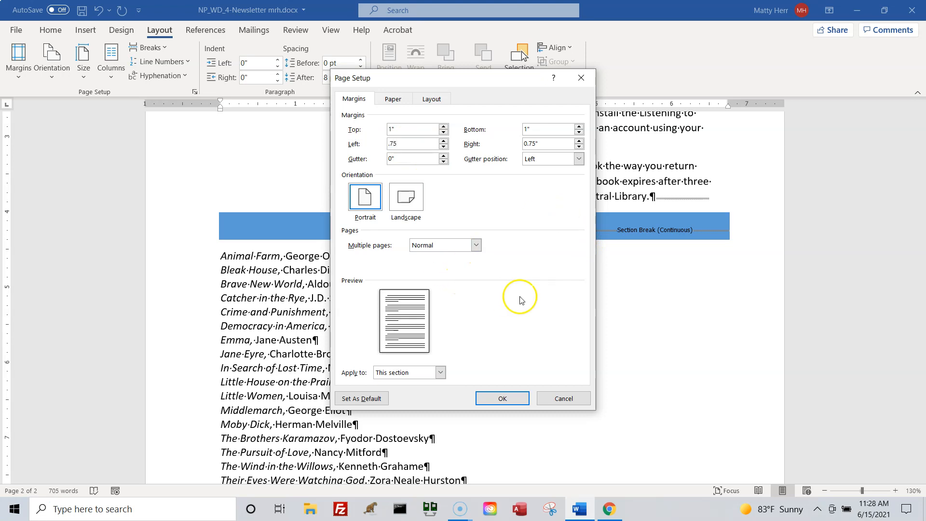
pyautogui.click(509, 396)
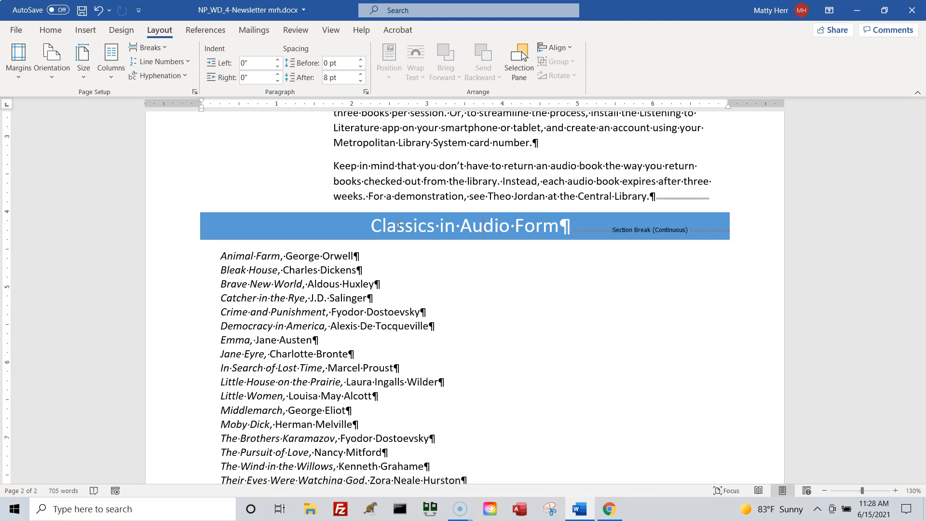
# Display multiple pages and examine how the margins differ between the newsletter's sections on both pages.
pyautogui.click(330, 33)
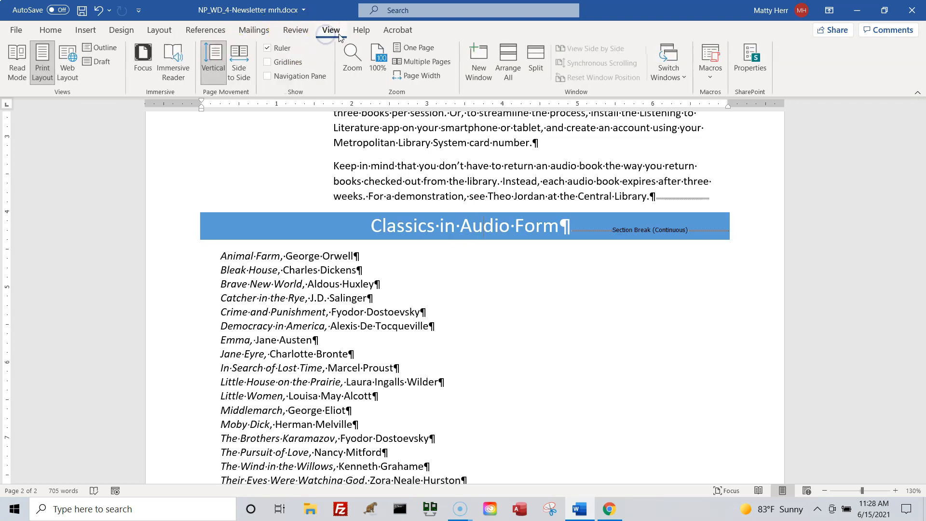
pyautogui.click(421, 61)
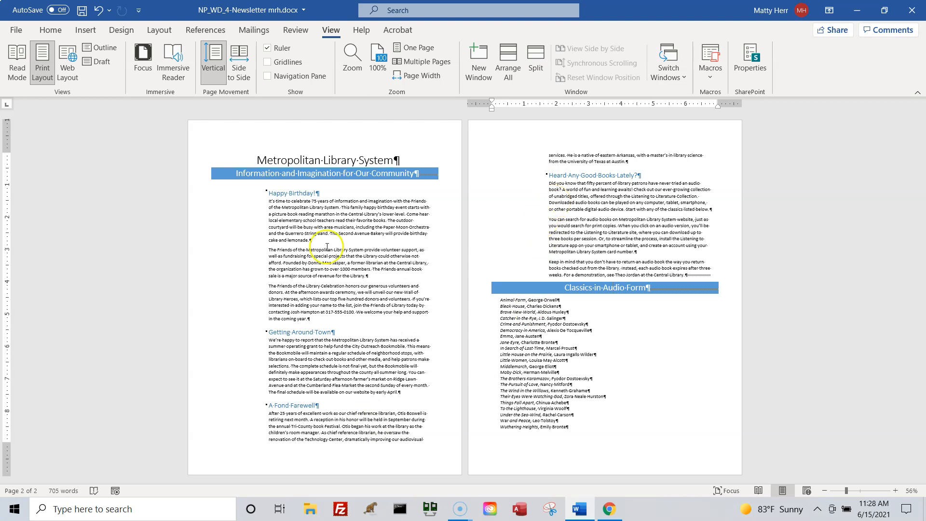
pyautogui.press('ctrl')
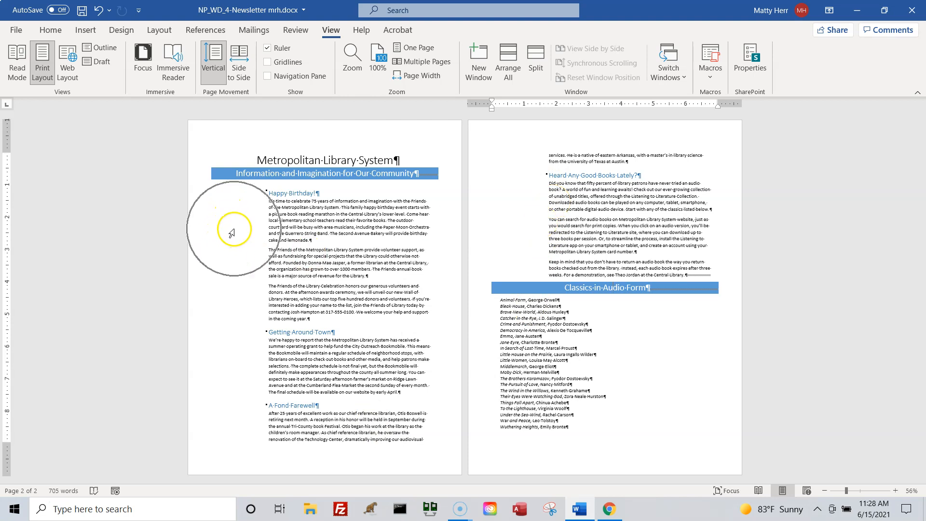
pyautogui.press('ctrl')
pyautogui.press('ctrl')
pyautogui.press('ctrl')
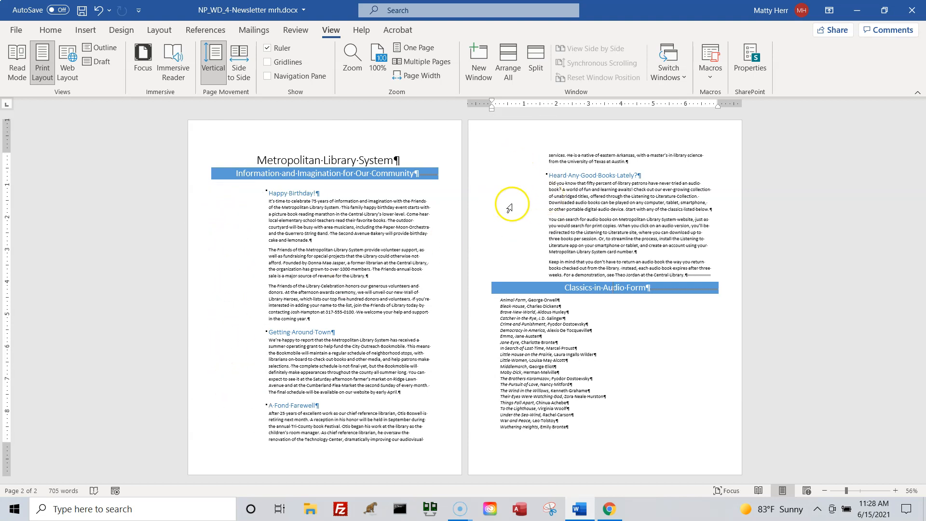
# Switch to Chrome and examine the sample newsletter in the textbook's Session 4.1 Visual Overview and the "Elements of Desktop Publishing" page.
pyautogui.press('ctrl')
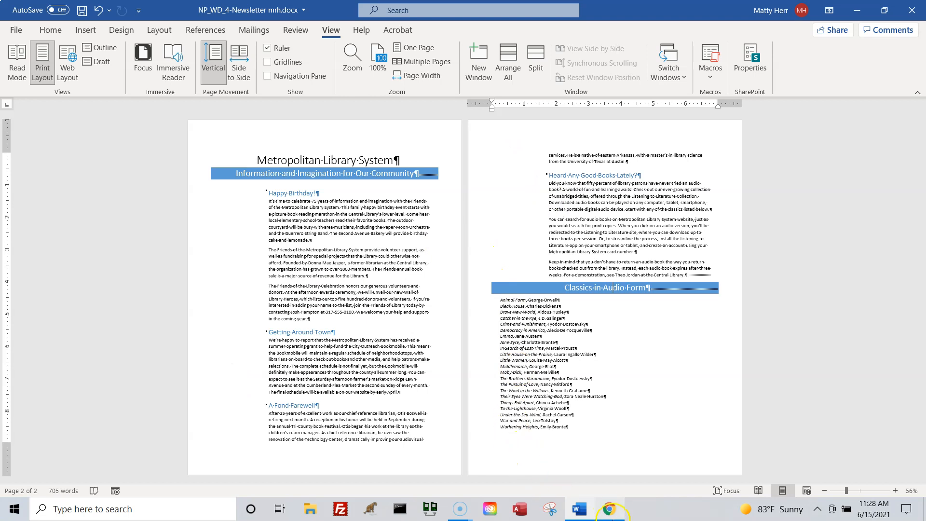
pyautogui.click(609, 509)
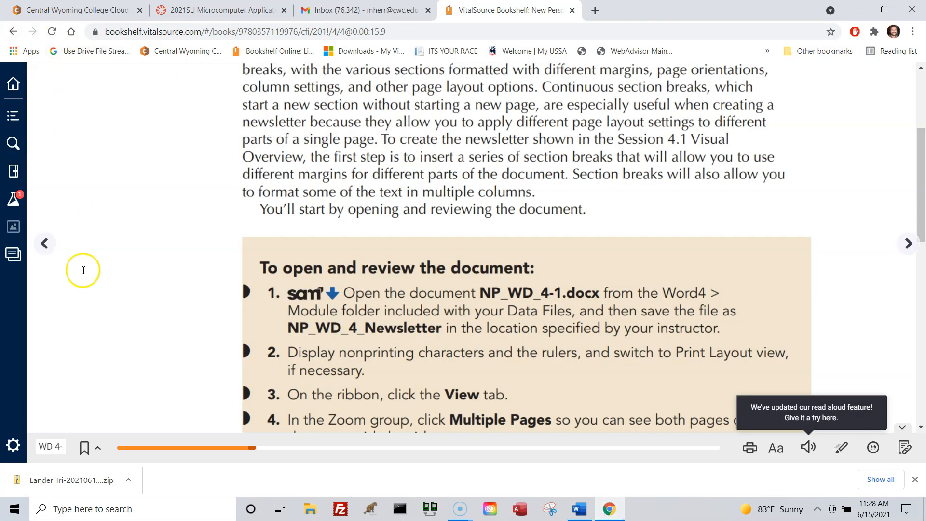
pyautogui.click(45, 245)
pyautogui.click(50, 252)
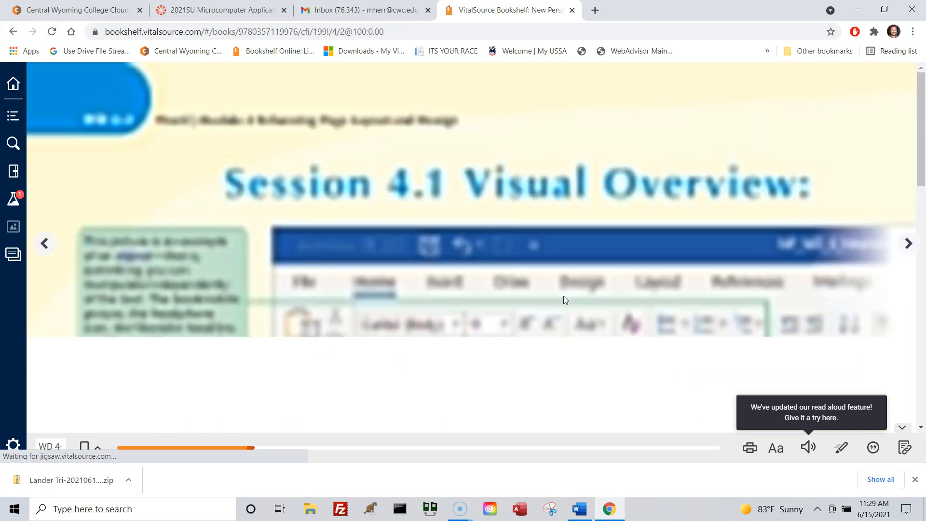
pyautogui.scroll(-1, 565, 299)
pyautogui.scroll(-10, 565, 299)
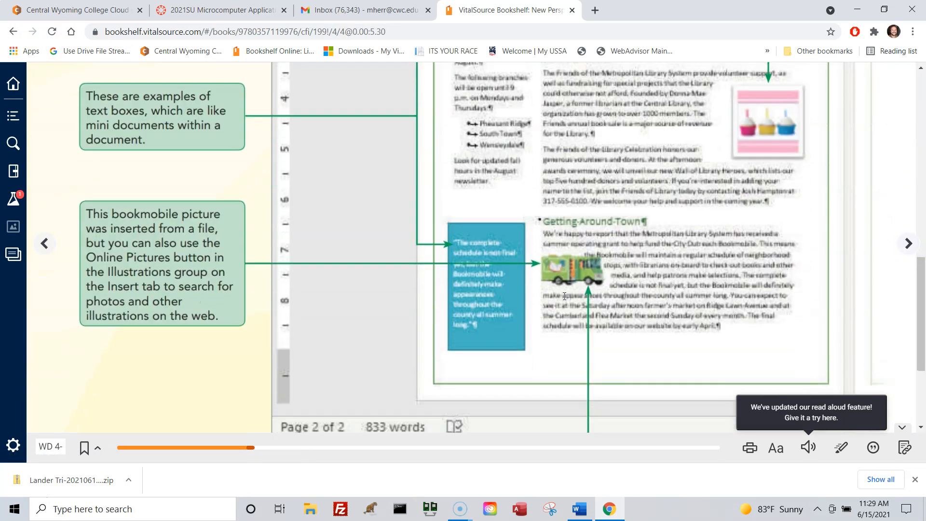
pyautogui.click(904, 245)
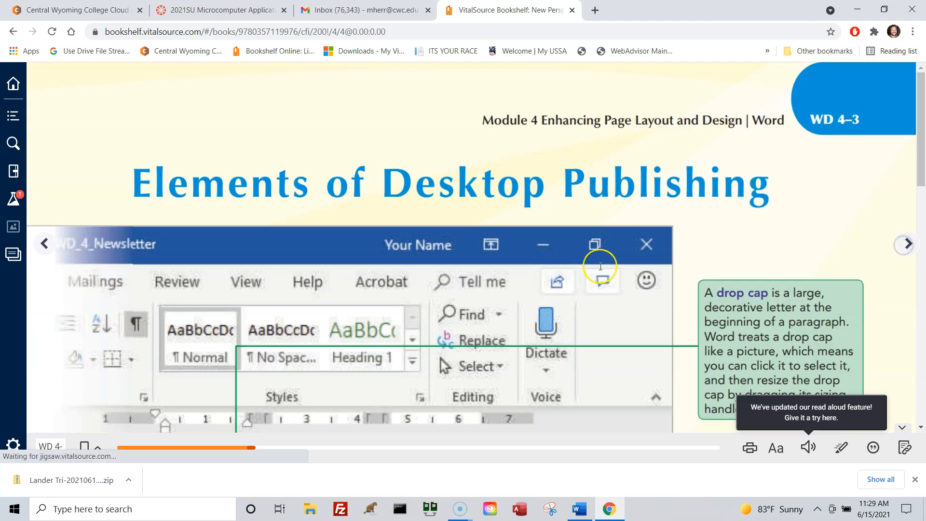
pyautogui.click(600, 266)
pyautogui.scroll(-10, 601, 266)
pyautogui.scroll(4, 600, 265)
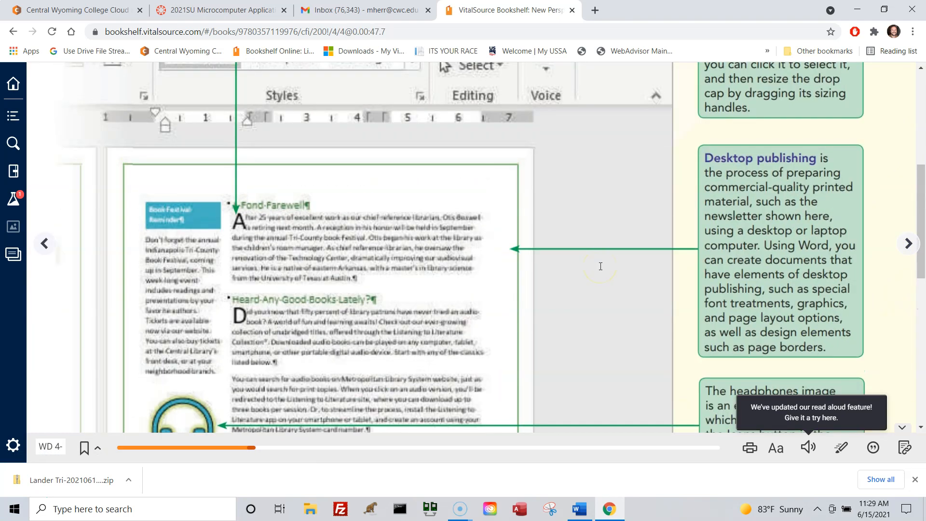
# Switch back to Word and save the newsletter document.
pyautogui.click(521, 509)
pyautogui.click(579, 509)
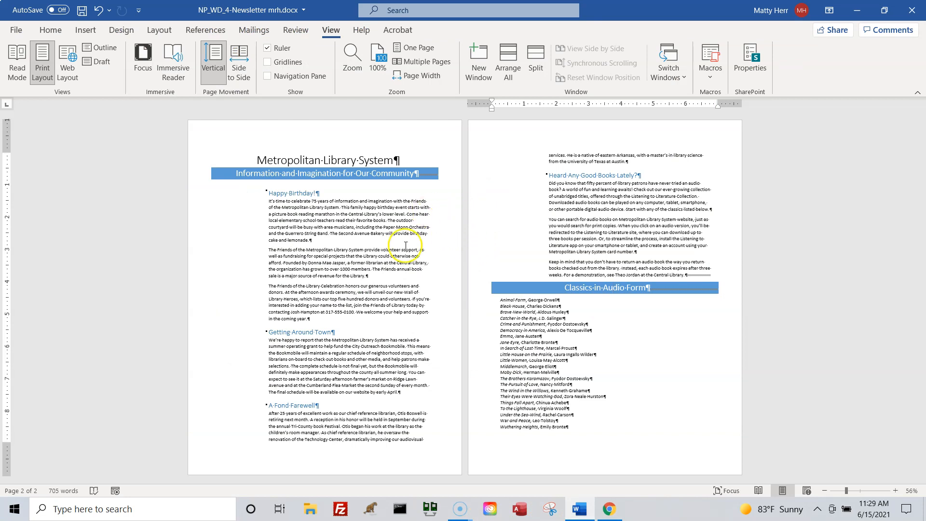
pyautogui.click(82, 10)
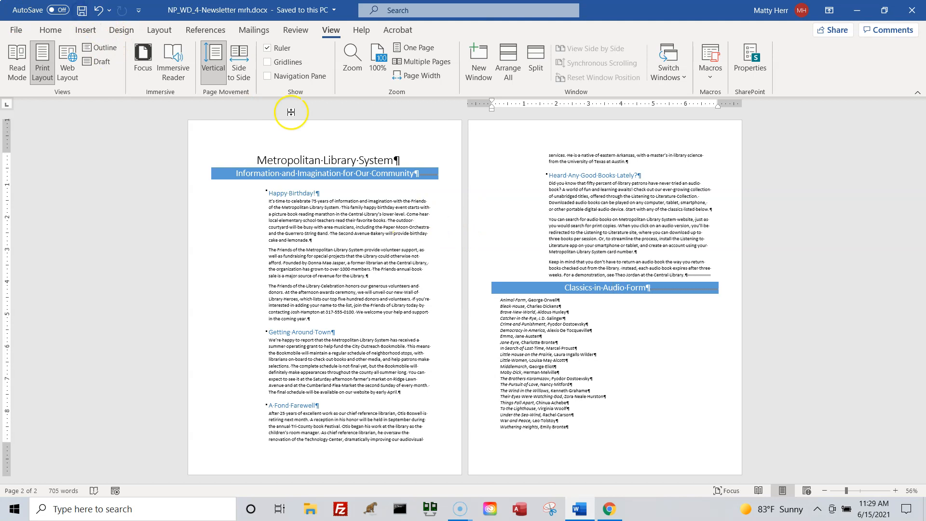
pyautogui.click(715, 316)
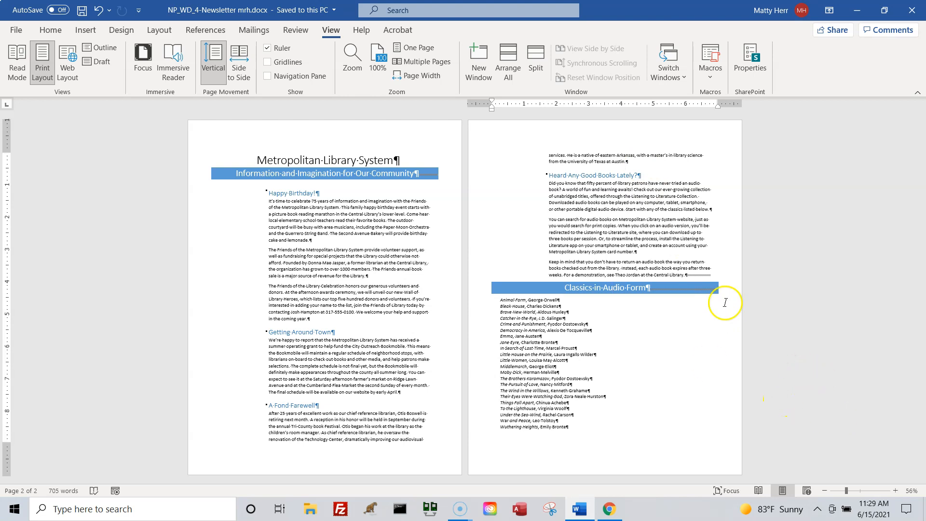
pyautogui.press('ctrl')
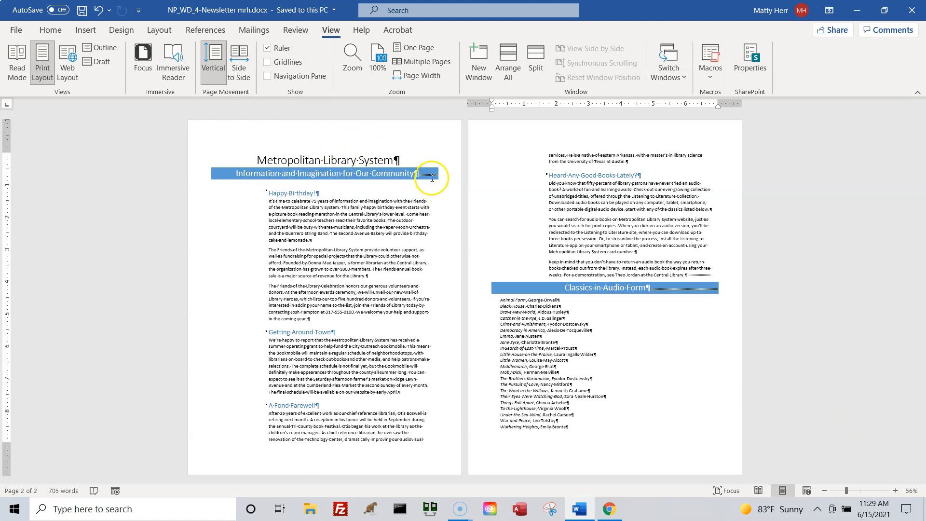
pyautogui.press('ctrl')
# Format the book list below the "Classics in Audio Form" heading in three columns of equal width, applied to this section only.
pyautogui.click(512, 300)
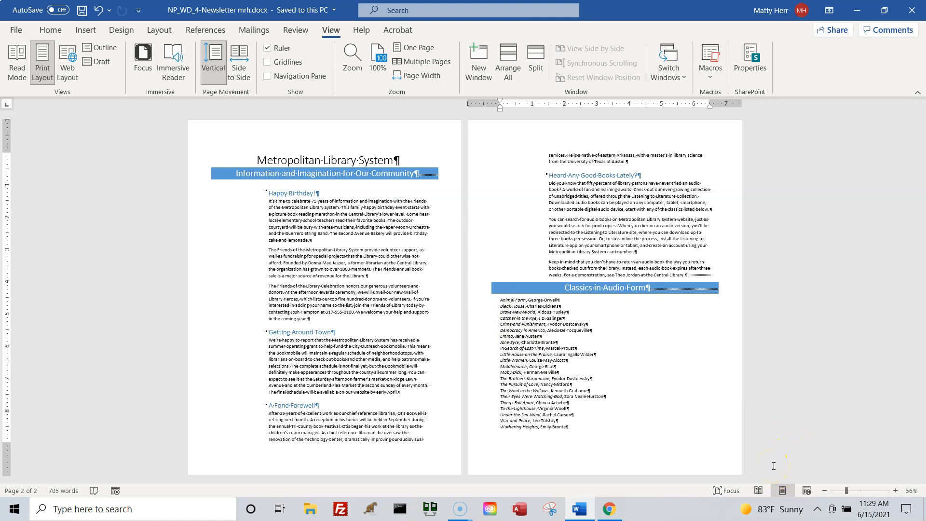
pyautogui.click(169, 30)
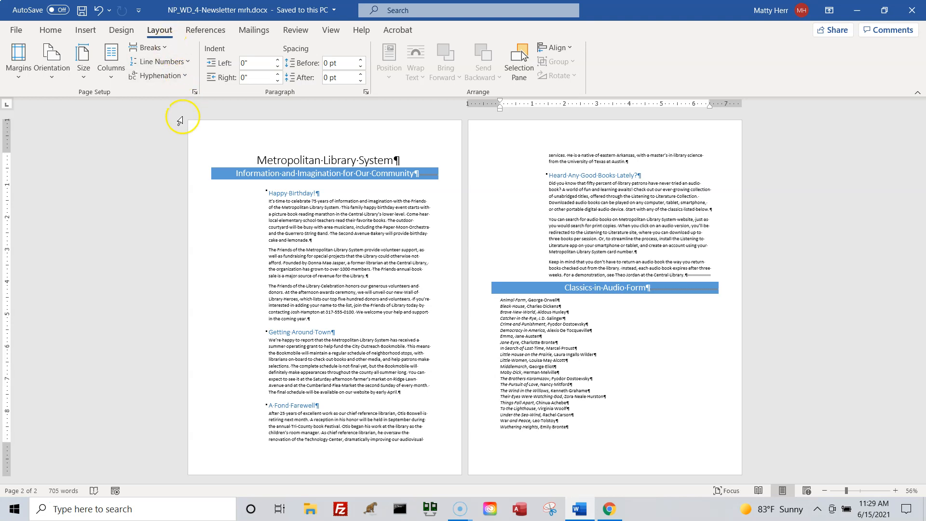
pyautogui.click(111, 73)
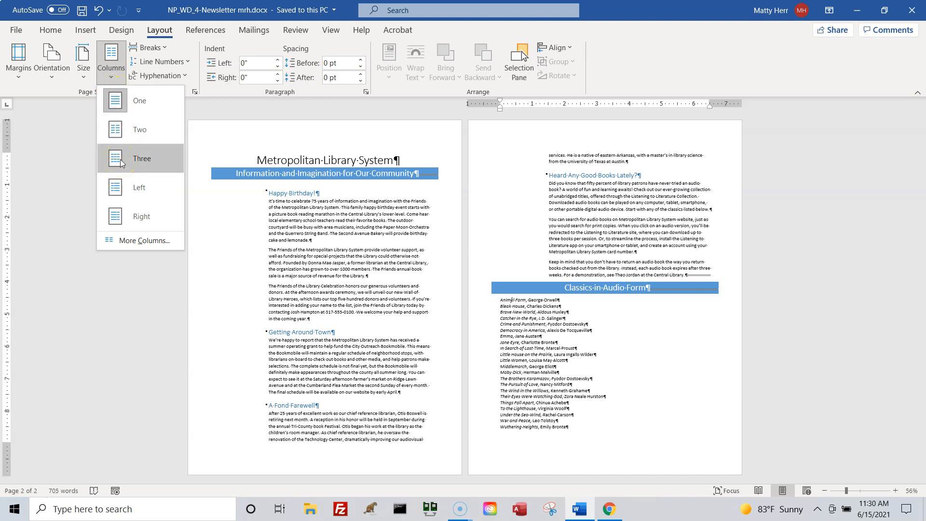
pyautogui.click(142, 240)
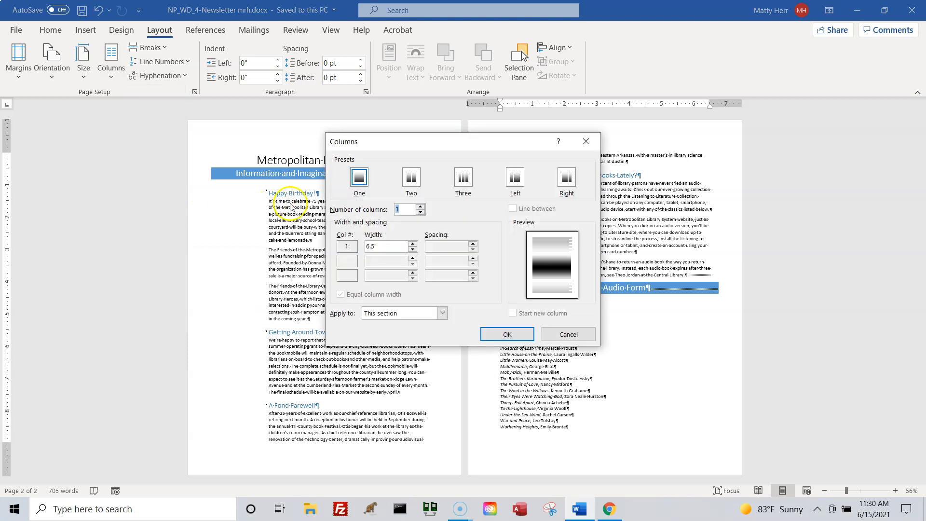
pyautogui.click(465, 178)
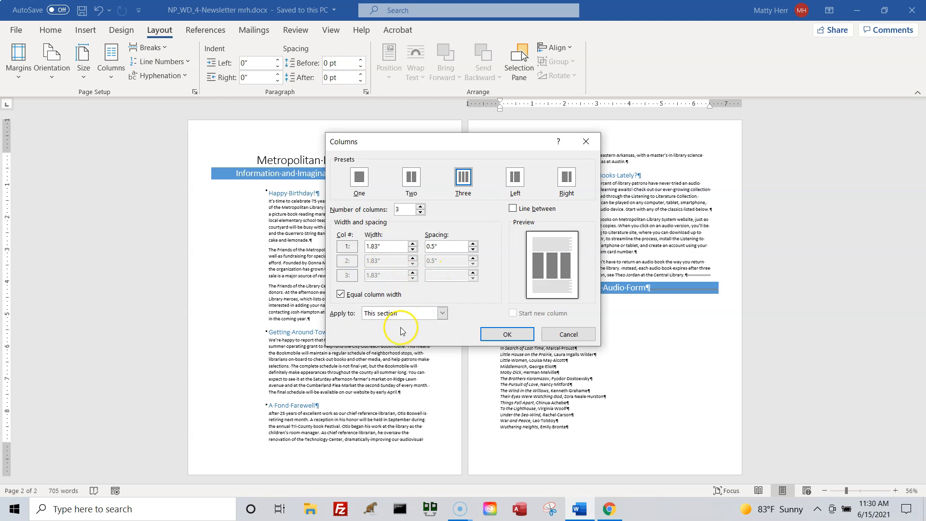
pyautogui.click(443, 313)
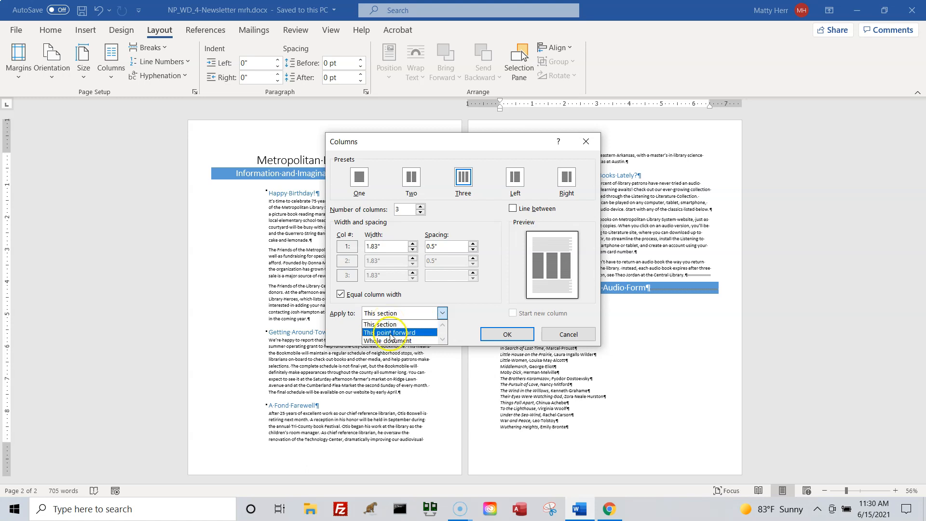
pyautogui.click(392, 314)
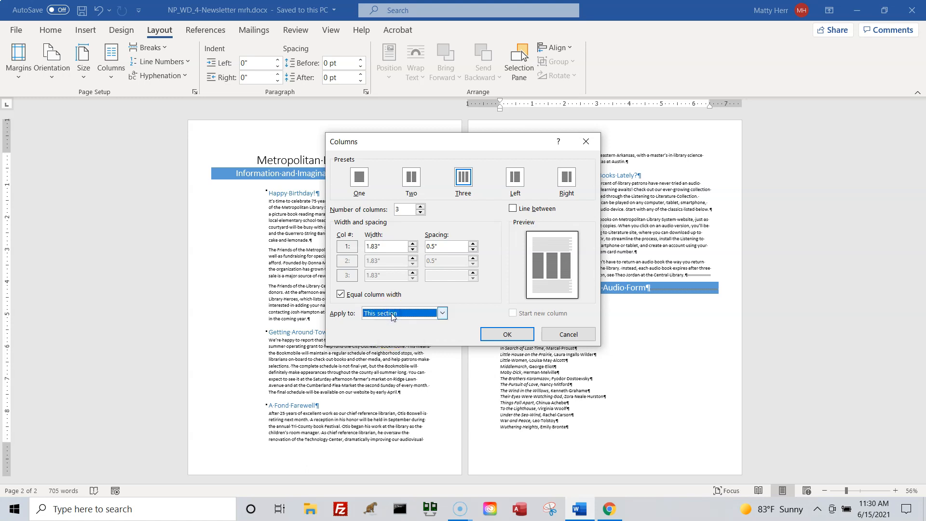
pyautogui.click(393, 312)
pyautogui.click(410, 215)
pyautogui.click(502, 333)
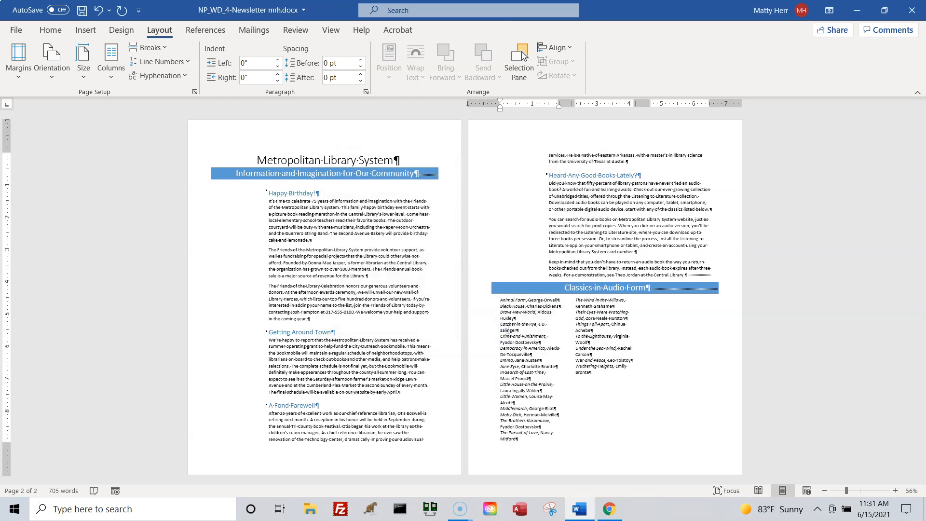
# Examine the columns of the book list under "Classics in Audio Form" at 150% zoom.
pyautogui.click(677, 327)
pyautogui.click(601, 347)
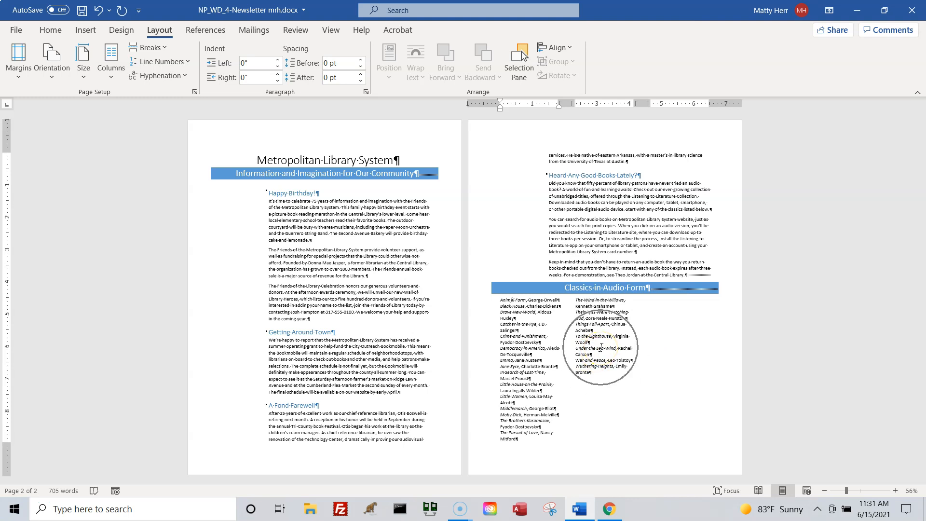
pyautogui.click(899, 491)
pyautogui.click(899, 491)
pyautogui.click(899, 491)
pyautogui.click(899, 491)
pyautogui.click(899, 490)
pyautogui.click(899, 490)
pyautogui.click(899, 490)
pyautogui.click(899, 491)
pyautogui.click(899, 491)
pyautogui.click(899, 491)
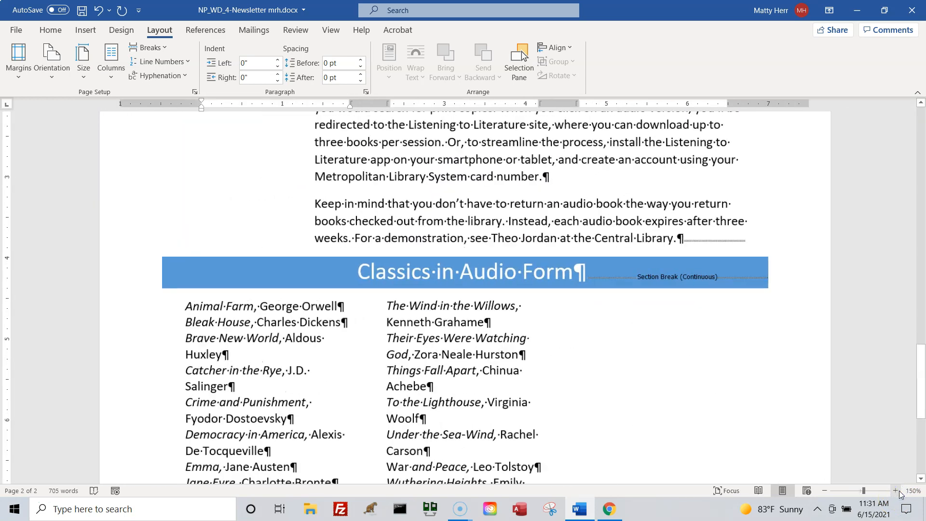
pyautogui.click(160, 30)
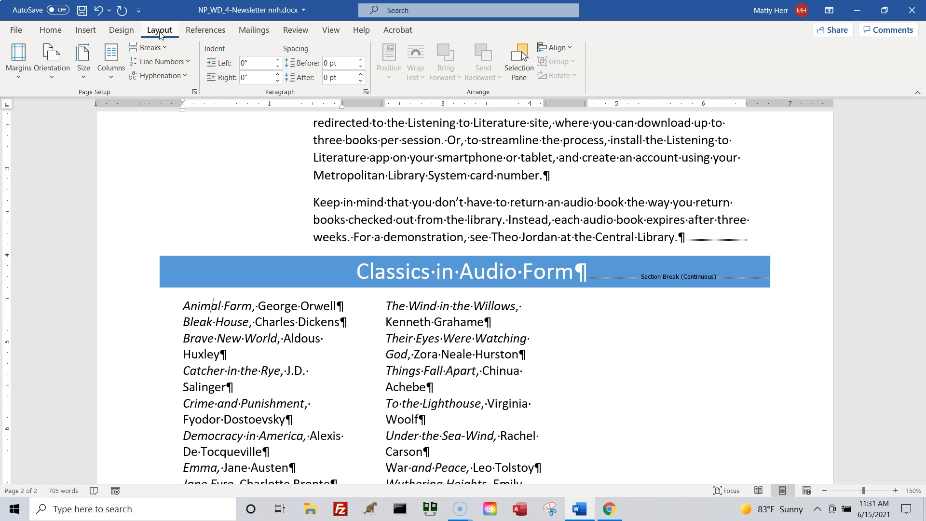
pyautogui.click(187, 308)
pyautogui.scroll(-3, 400, 341)
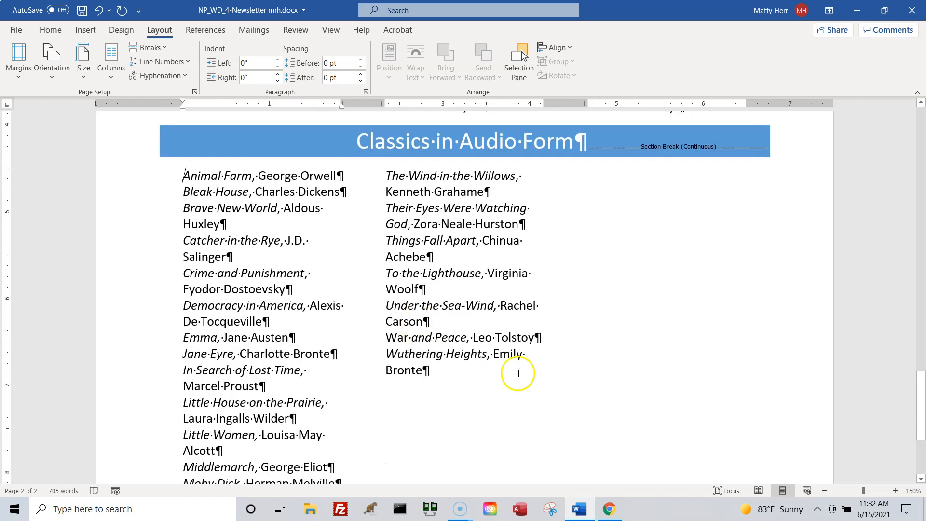
pyautogui.keyDown('shift'); pyautogui.click(487, 388); pyautogui.keyUp('shift')
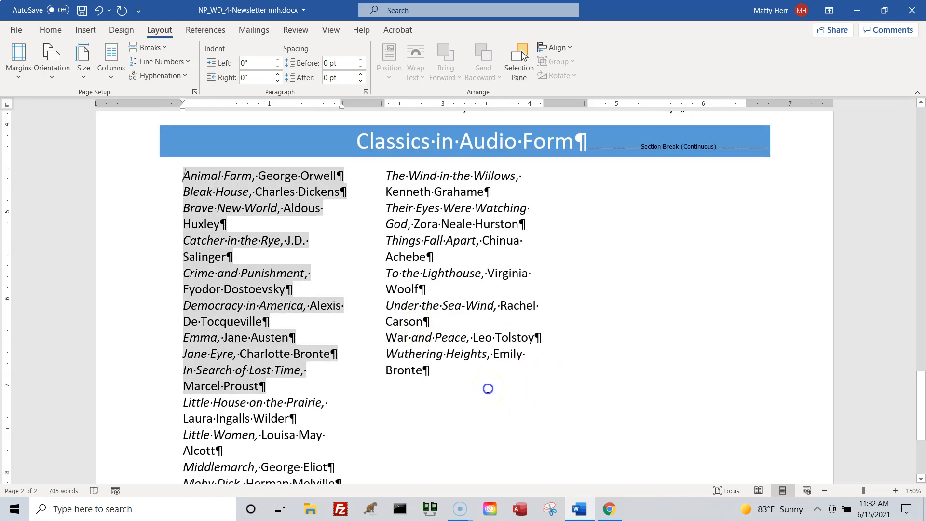
pyautogui.keyDown('shift'); pyautogui.click(426, 371); pyautogui.keyUp('shift')
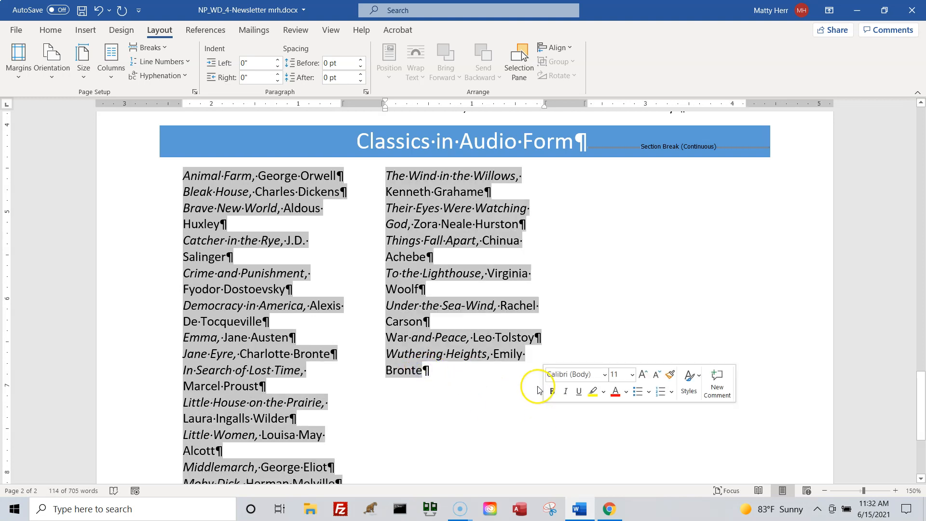
pyautogui.click(494, 405)
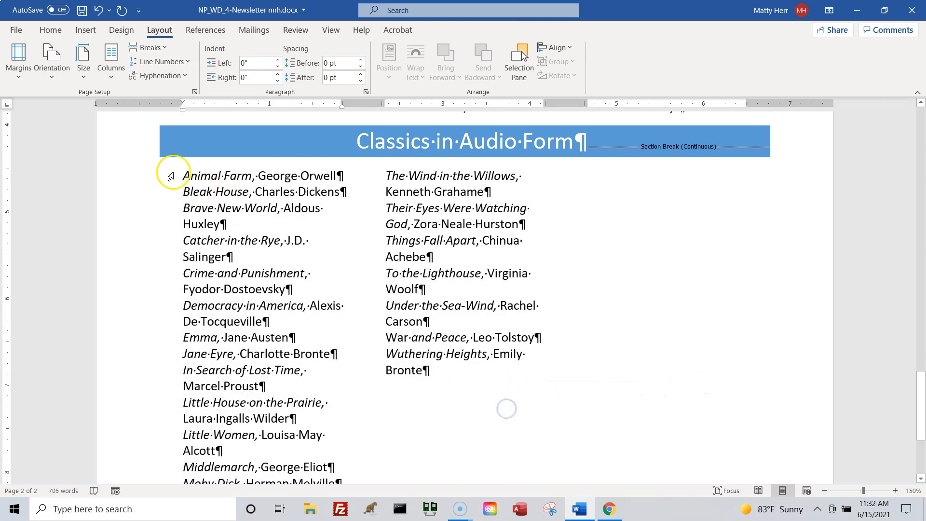
pyautogui.moveTo(178, 174); pyautogui.dragTo(426, 371)
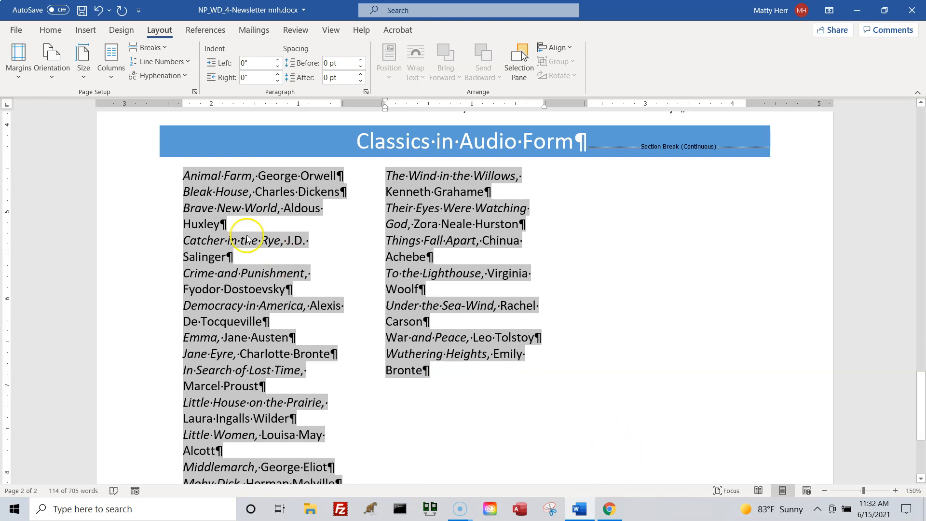
pyautogui.click(194, 178)
# Apply a 0.2" hanging indent to all the book entries below the "Classics in Audio Form" heading.
pyautogui.click(184, 177)
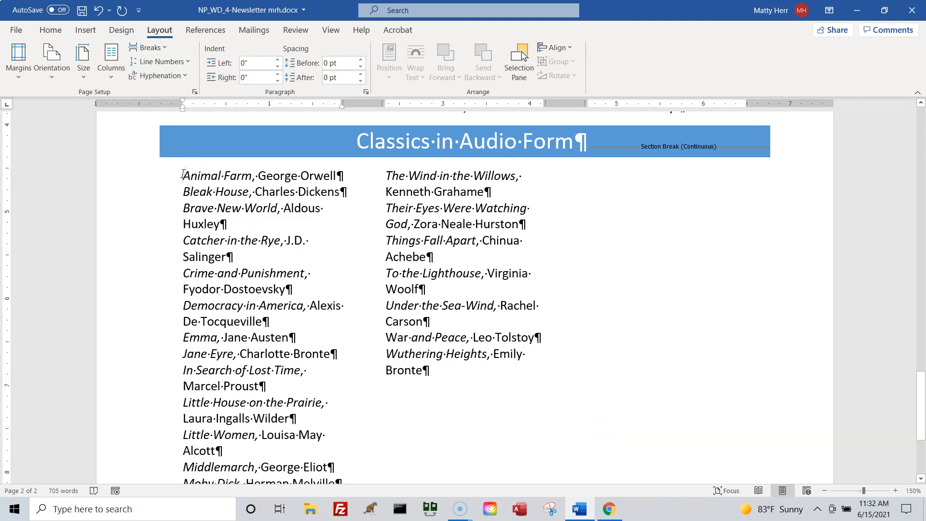
pyautogui.keyDown('shift'); pyautogui.click(425, 372); pyautogui.keyUp('shift')
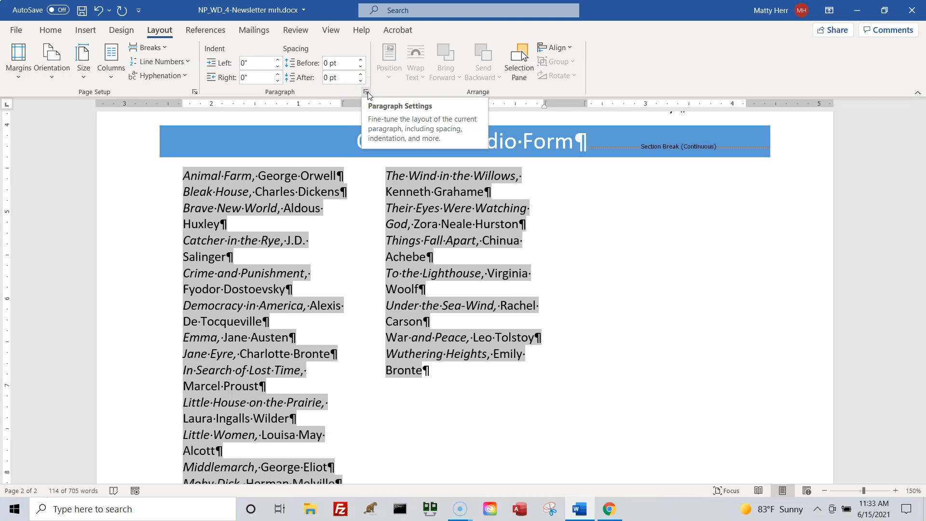
pyautogui.click(368, 93)
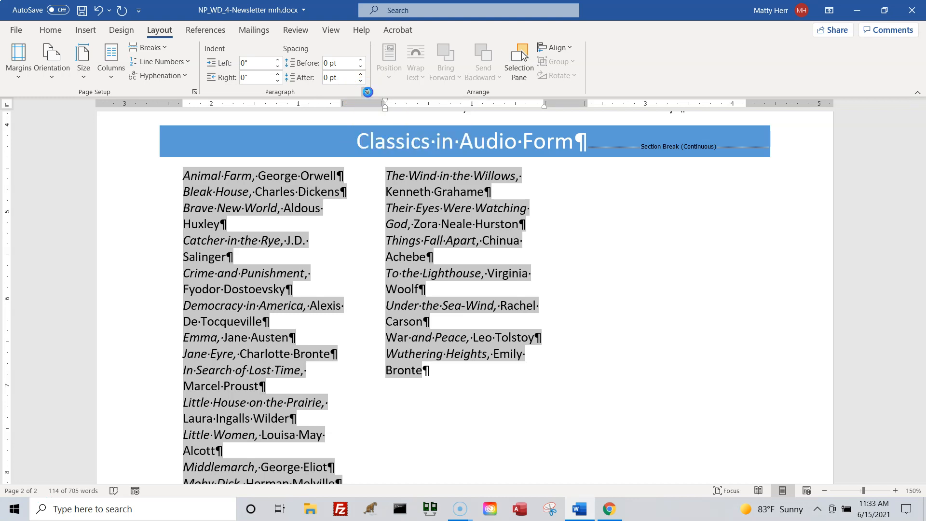
pyautogui.moveTo(363, 79); pyautogui.dragTo(630, 93)
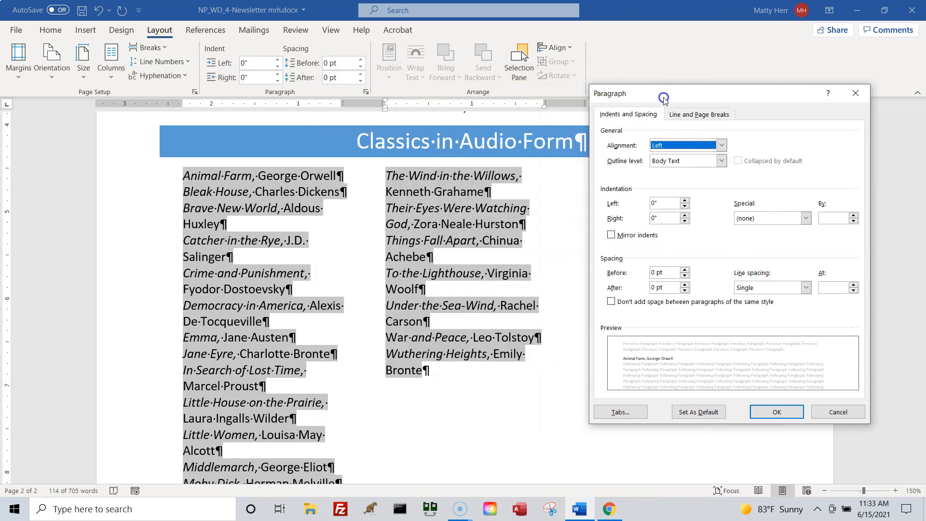
pyautogui.moveTo(687, 97); pyautogui.dragTo(670, 96)
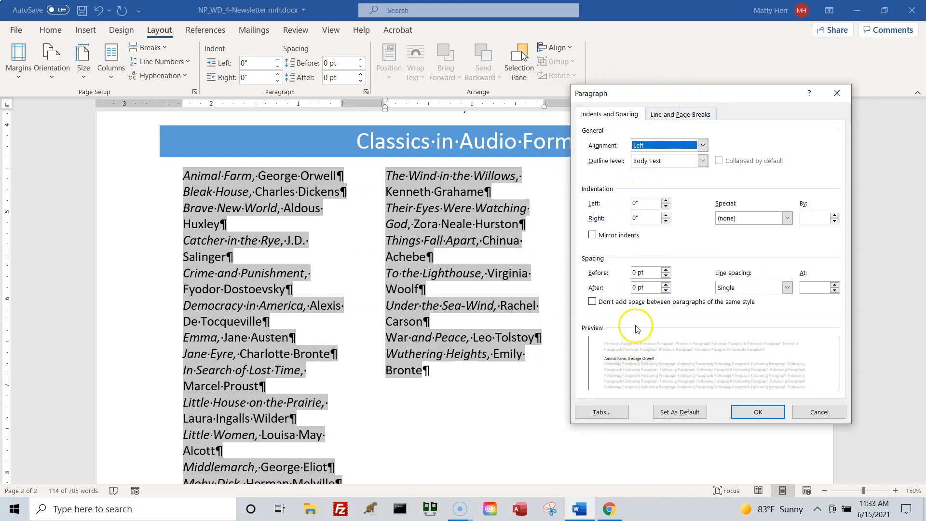
pyautogui.click(600, 191)
pyautogui.click(788, 218)
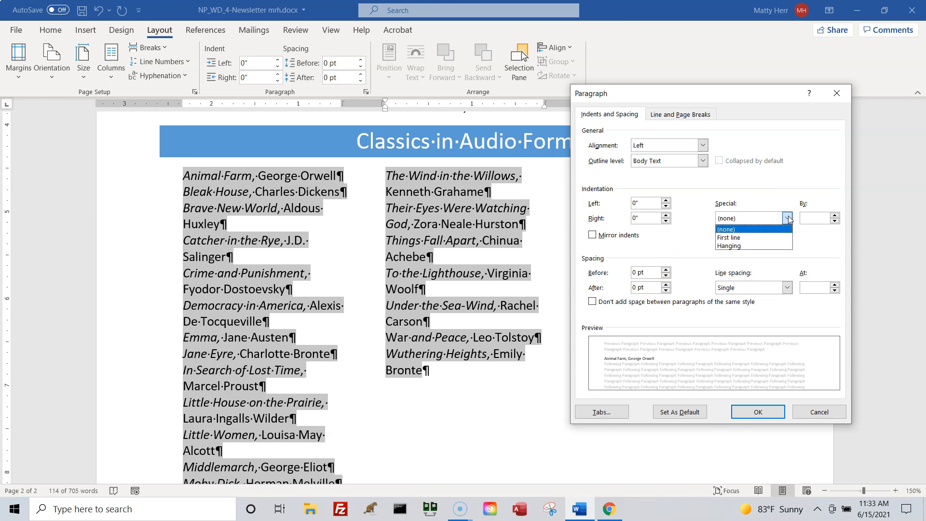
pyautogui.click(767, 246)
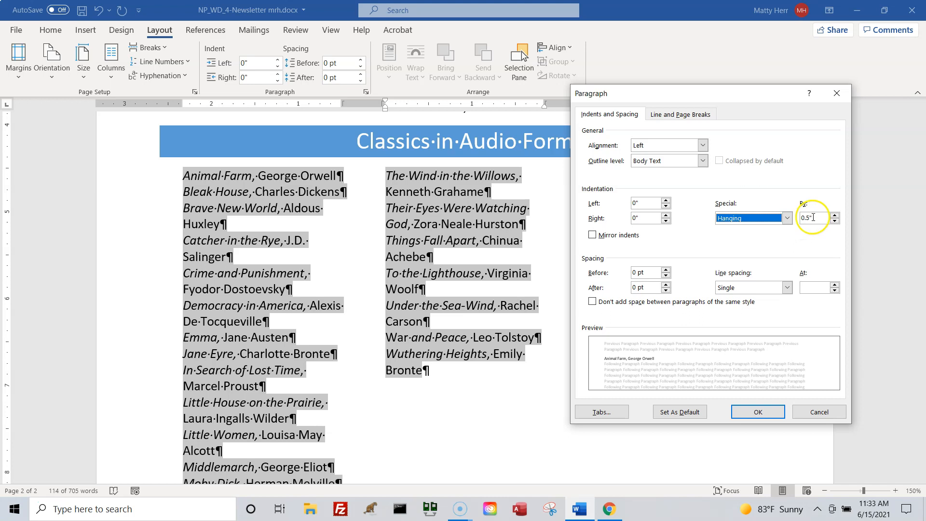
pyautogui.press('Tab')
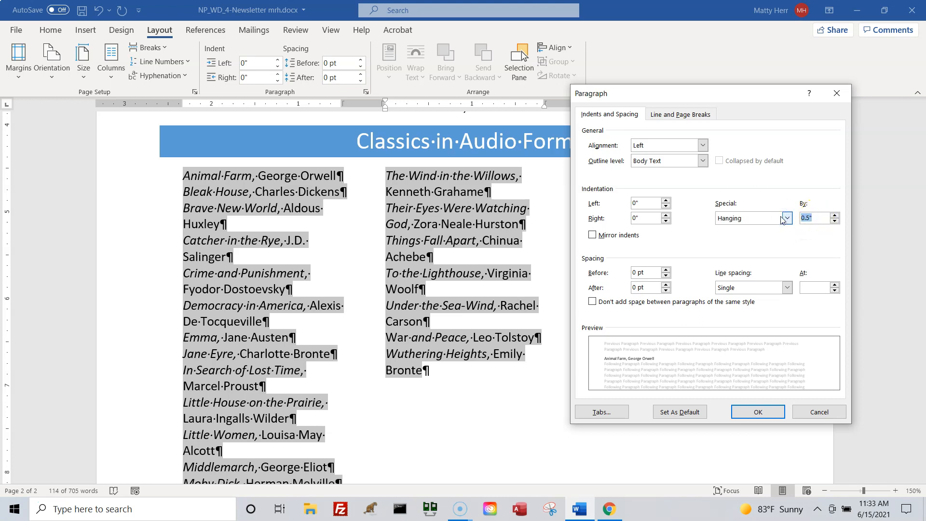
pyautogui.write('.2')
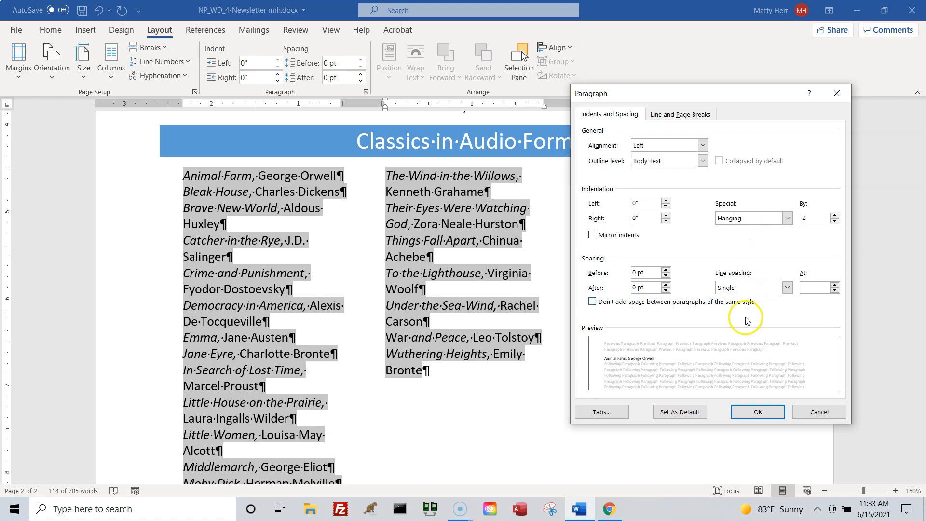
pyautogui.click(746, 406)
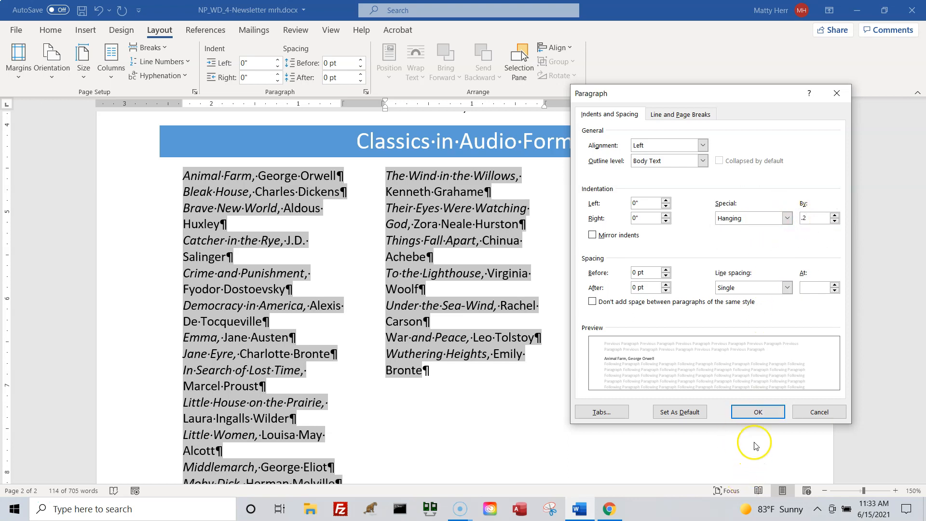
pyautogui.click(758, 411)
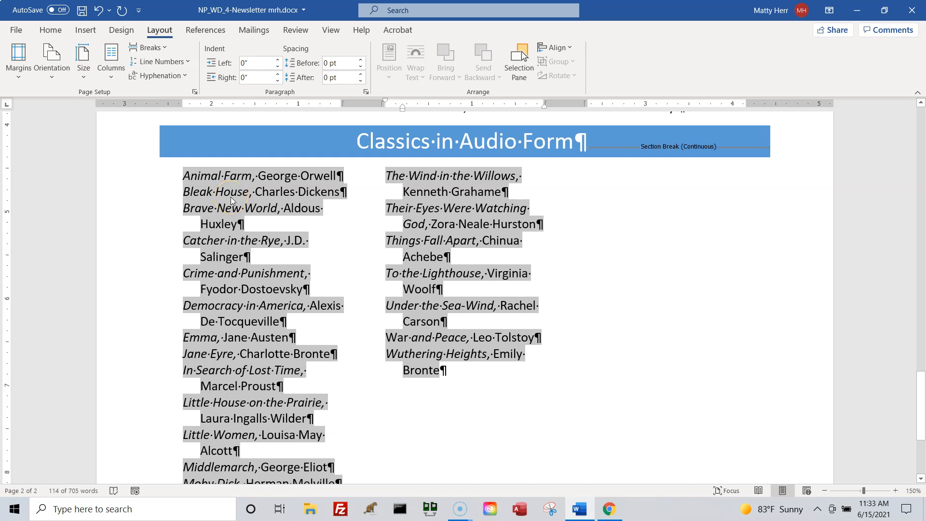
# Examine the hanging indent on the Animal Farm, Bleak House and Brave New World entries.
pyautogui.click(216, 177)
pyautogui.click(177, 180)
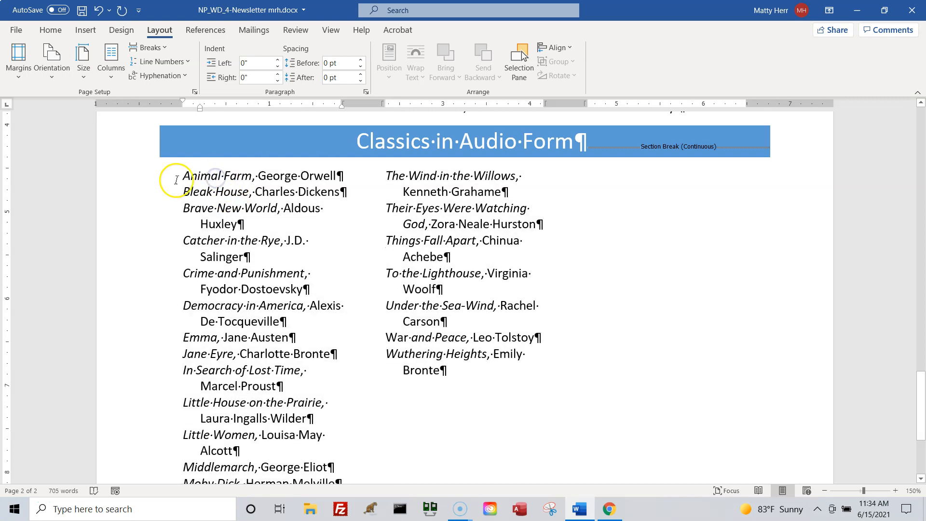
pyautogui.moveTo(180, 179); pyautogui.dragTo(358, 178)
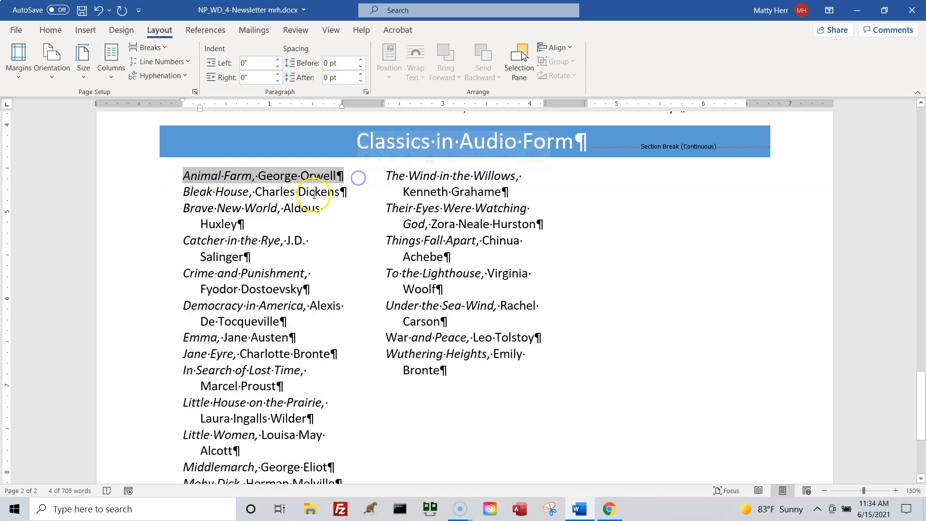
pyautogui.click(233, 199)
pyautogui.moveTo(183, 192); pyautogui.dragTo(340, 191)
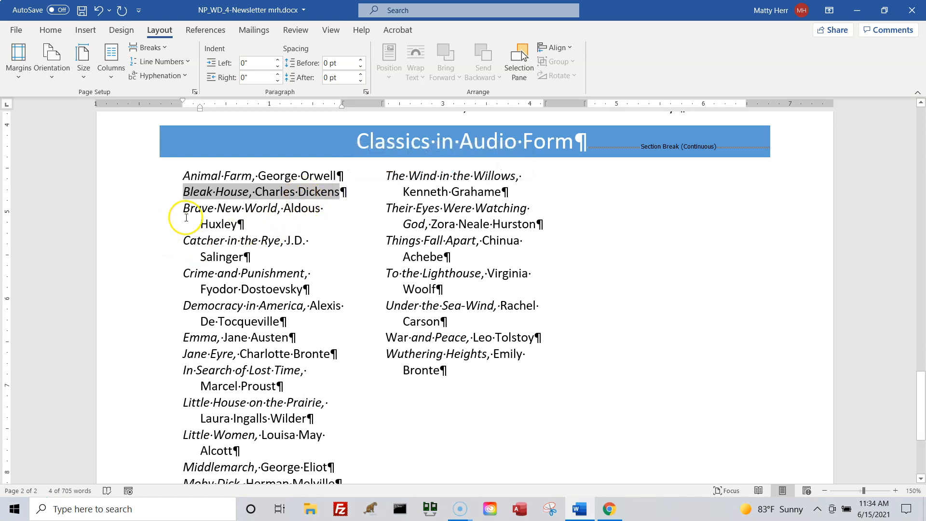
pyautogui.moveTo(182, 208); pyautogui.dragTo(311, 212)
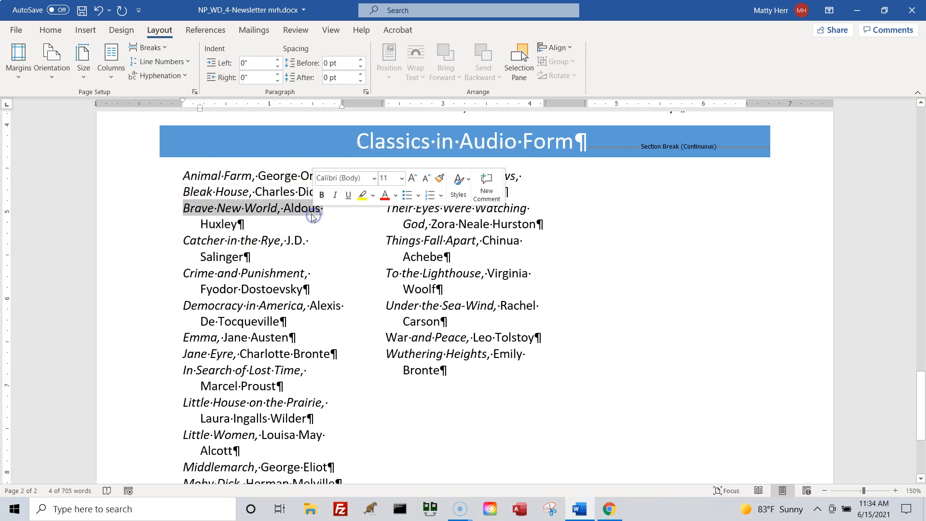
pyautogui.moveTo(238, 225); pyautogui.dragTo(192, 231)
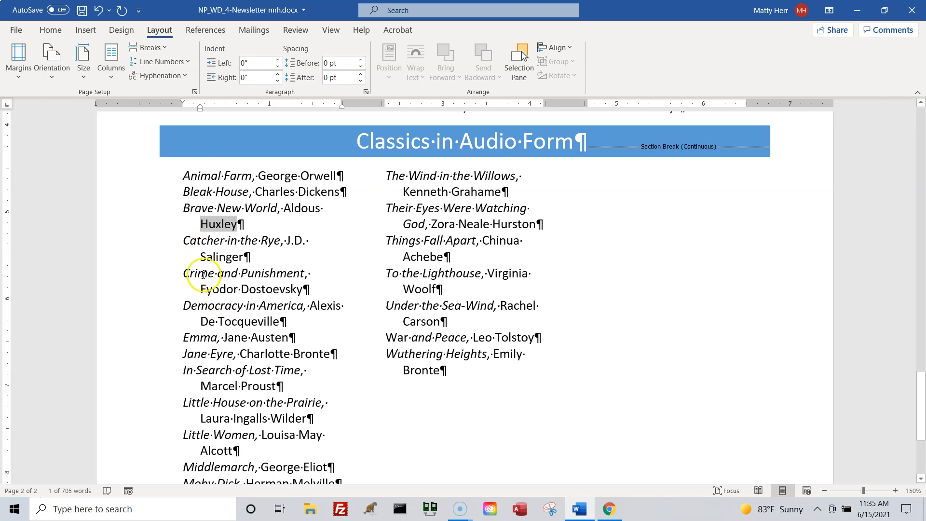
# Search the document for "Listening to Literature Collection".
pyautogui.hotkey('ctrl', 'f')
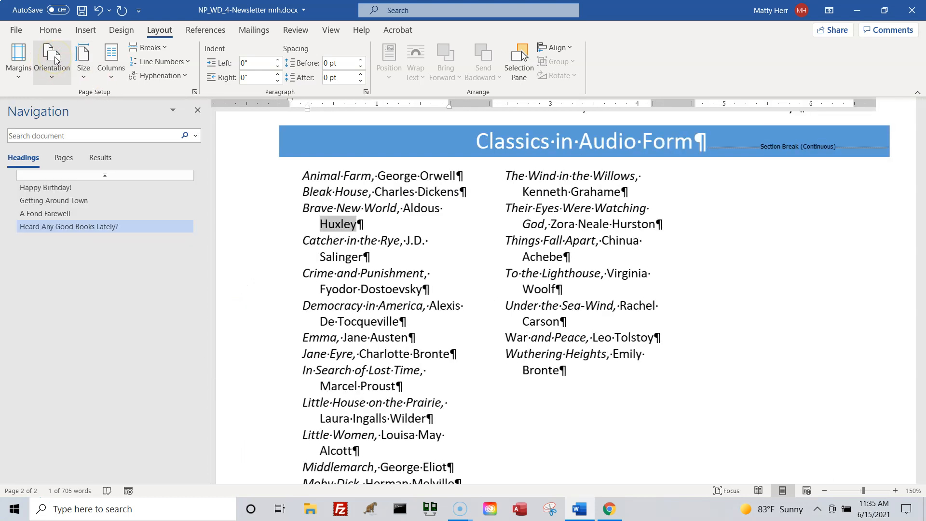
pyautogui.write('Listening ')
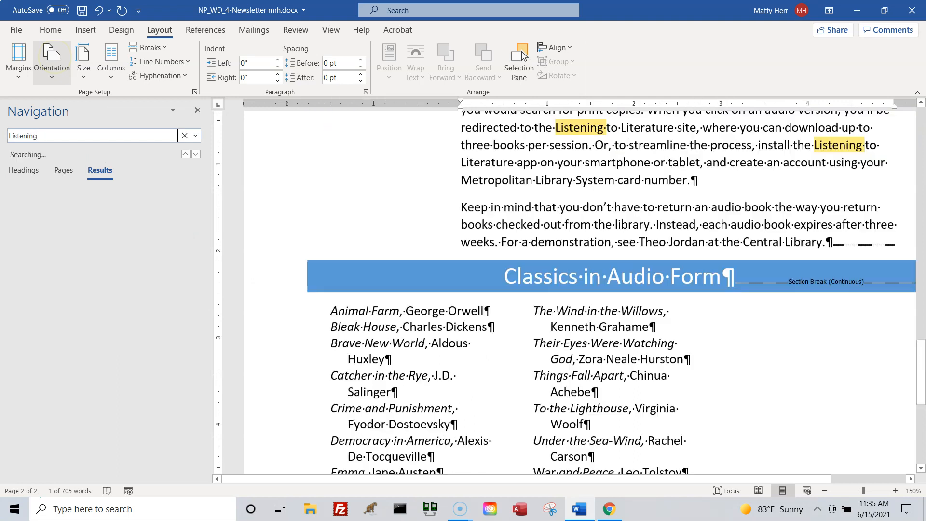
pyautogui.write('to ')
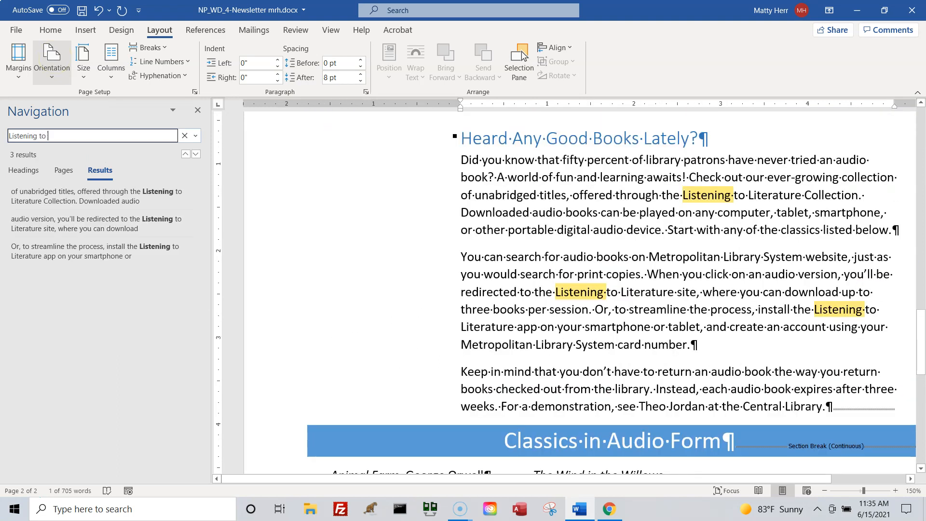
pyautogui.write('Literature Collection')
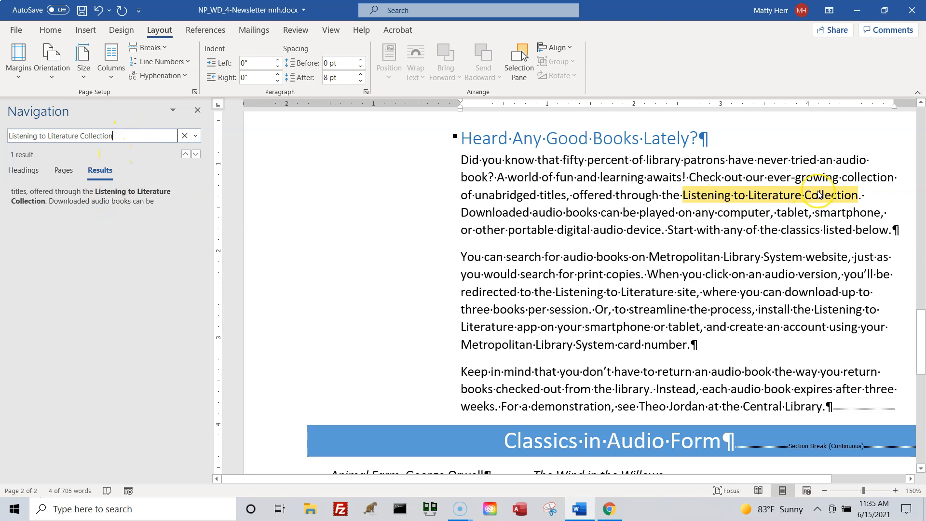
# Insert the registered trademark symbol (®) directly after "Listening to Literature Collection", before the period.
pyautogui.click(858, 195)
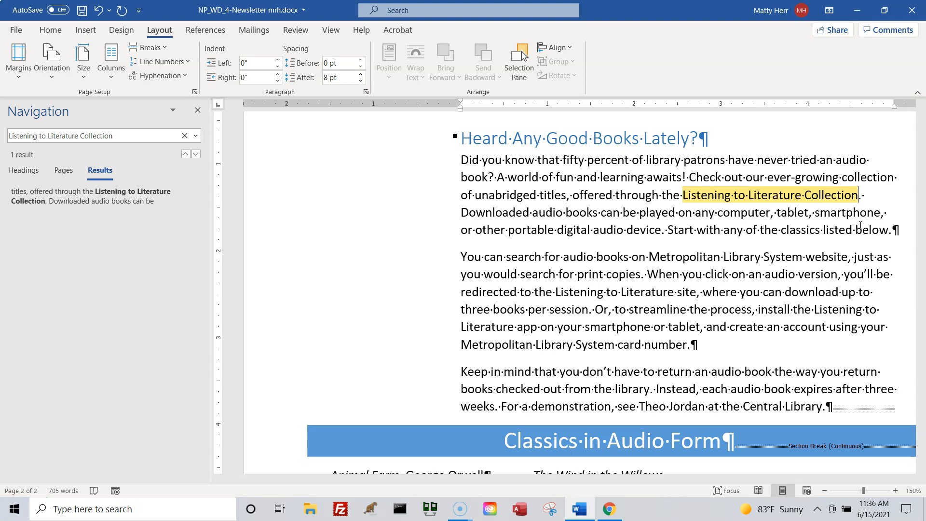
pyautogui.write('(r')
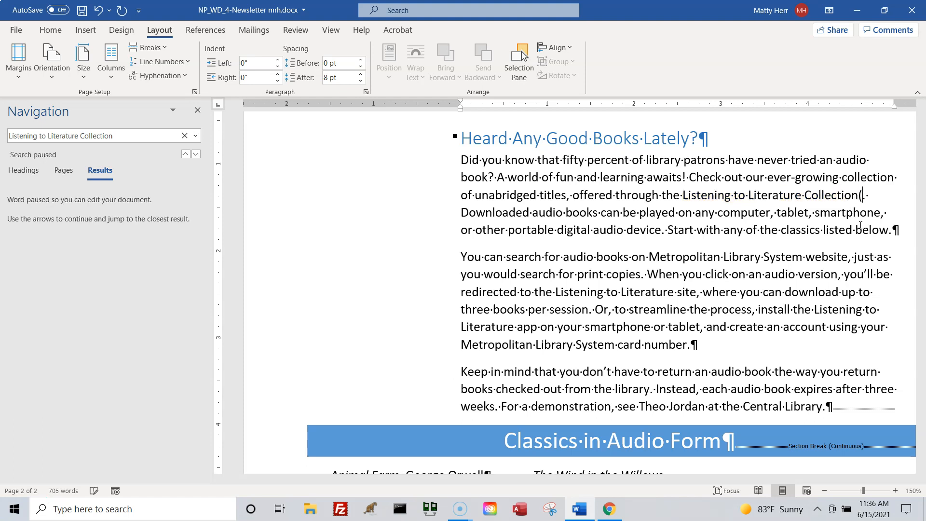
pyautogui.write(')')
pyautogui.click(864, 196)
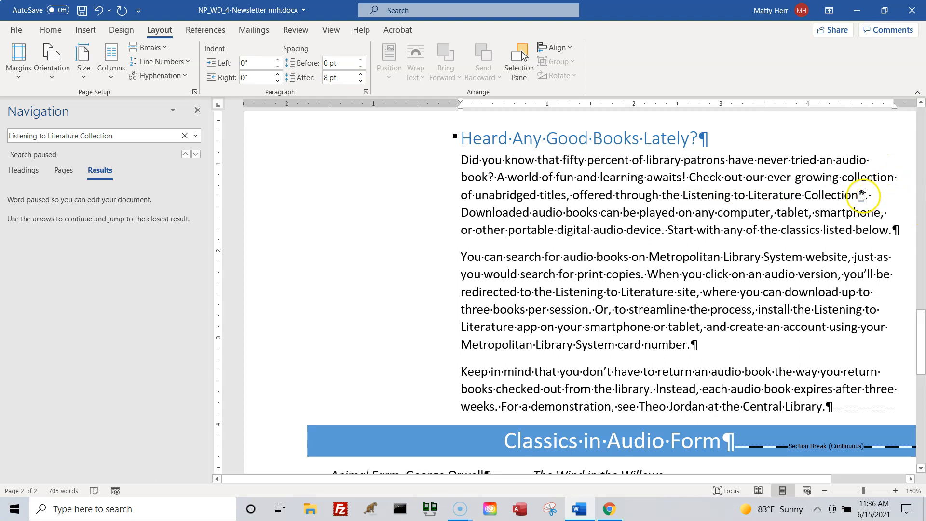
# Examine the ® symbol after "Listening to Literature Collection" at 410% zoom.
pyautogui.click(898, 492)
pyautogui.click(896, 490)
pyautogui.click(896, 490)
pyautogui.click(896, 490)
pyautogui.click(896, 490)
pyautogui.click(896, 491)
pyautogui.click(896, 491)
pyautogui.click(896, 491)
pyautogui.click(896, 491)
pyautogui.click(896, 491)
pyautogui.click(896, 491)
pyautogui.click(895, 491)
pyautogui.click(896, 491)
pyautogui.click(896, 491)
pyautogui.click(895, 491)
pyautogui.click(896, 492)
pyautogui.click(896, 491)
pyautogui.click(896, 491)
pyautogui.click(895, 491)
pyautogui.click(895, 491)
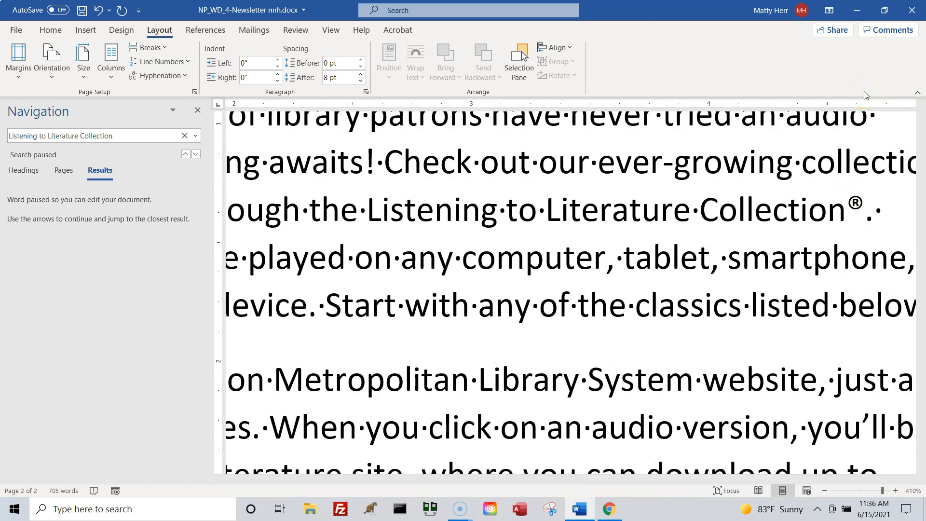
# Undo the automatic ® conversion and delete the "(r)" text after "Listening to Literature Collection".
pyautogui.hotkey('ctrl', 'z')
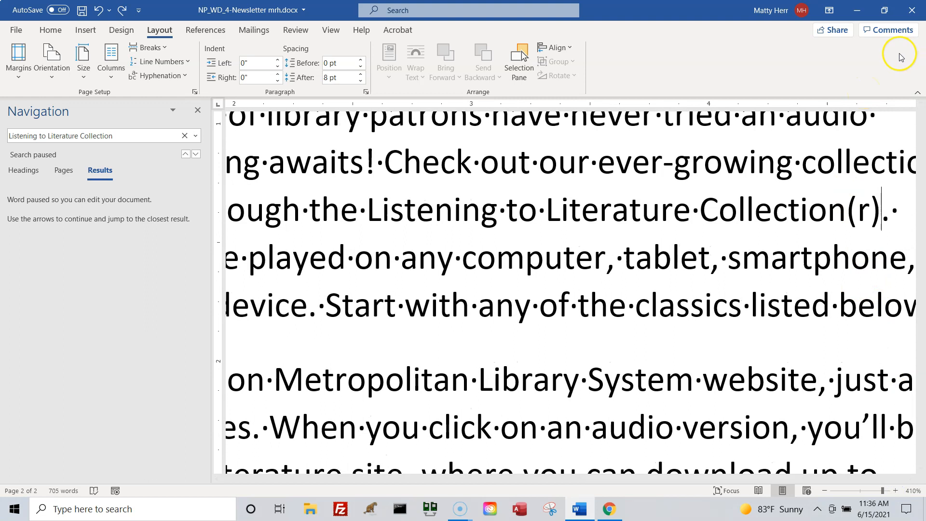
pyautogui.press('BackSpace')
pyautogui.press('BackSpace')
pyautogui.press('BackSpace')
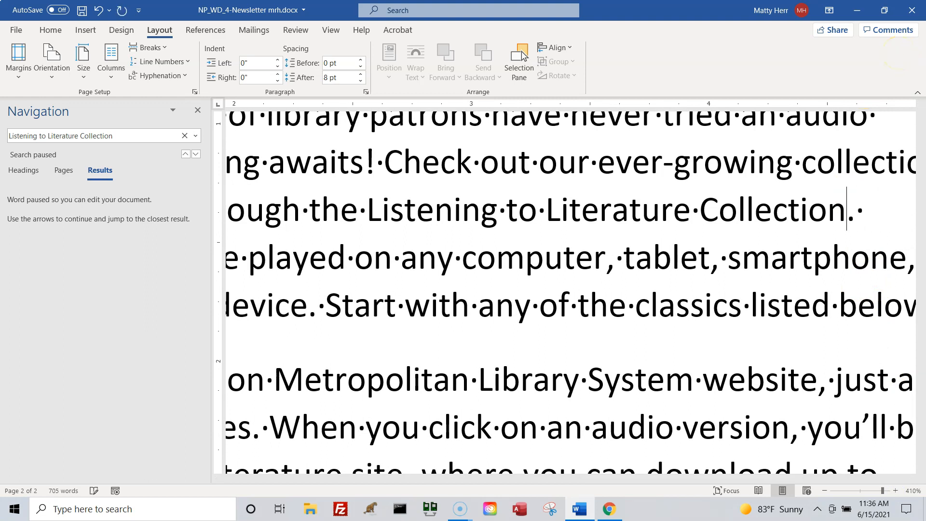
# Enter "(r)" directly after "Listening to Literature Collection" so AutoCorrect converts it to the ® symbol.
pyautogui.write('(')
pyautogui.write('r')
pyautogui.write(')')
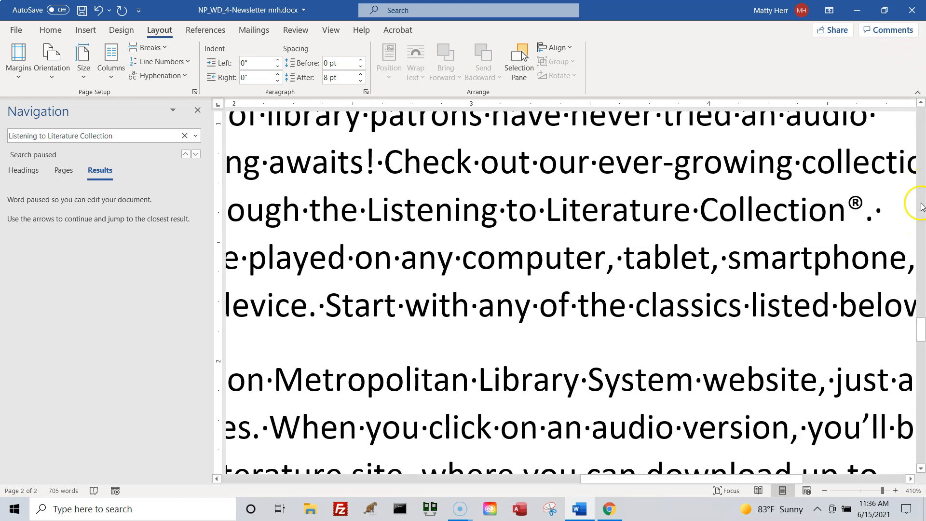
pyautogui.click(855, 222)
pyautogui.click(864, 210)
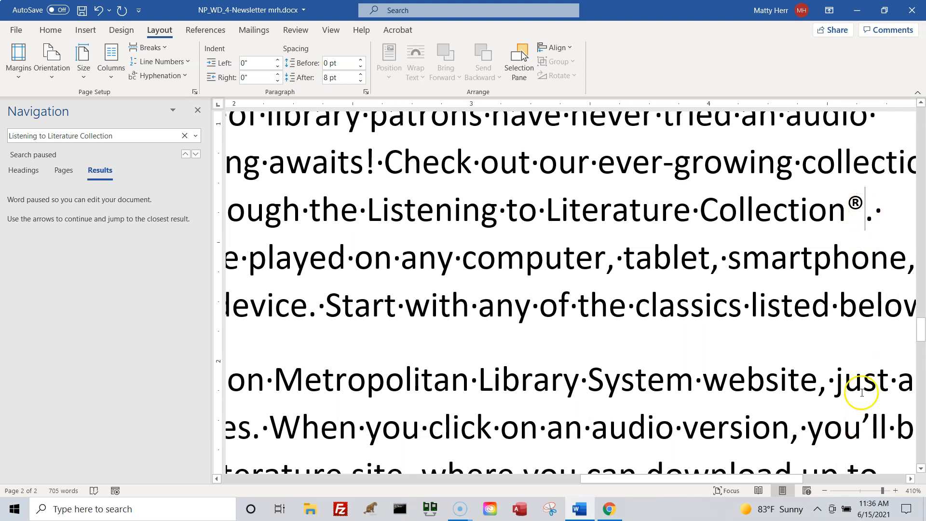
# Reduce the zoom to 210% to view the "Heard Any Good Books Lately?" article around the symbol.
pyautogui.click(825, 490)
pyautogui.click(825, 491)
pyautogui.click(825, 491)
pyautogui.click(824, 491)
pyautogui.click(824, 491)
pyautogui.click(825, 491)
pyautogui.click(825, 491)
pyautogui.doubleClick(825, 491)
pyautogui.doubleClick(825, 491)
pyautogui.doubleClick(824, 491)
pyautogui.click(825, 491)
pyautogui.doubleClick(824, 491)
pyautogui.click(824, 491)
pyautogui.click(824, 491)
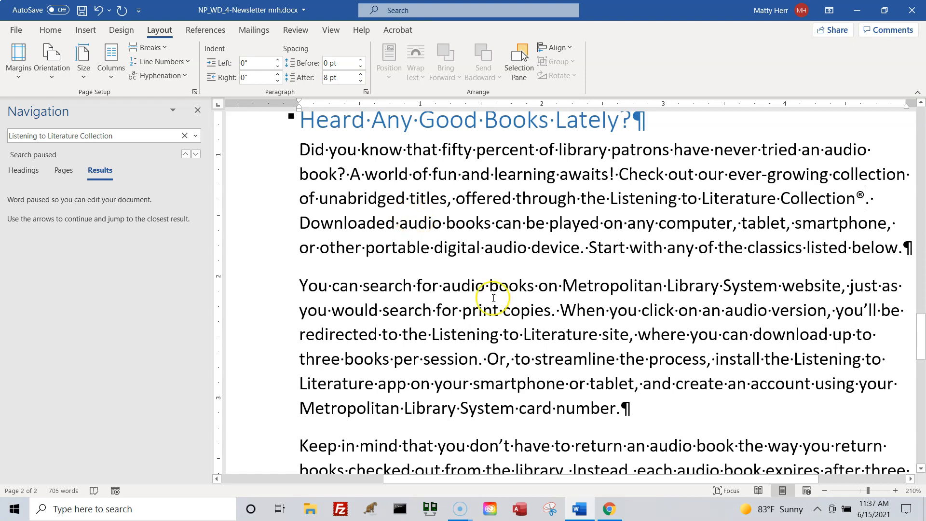
# Open the AutoCorrect options from the proofing settings.
pyautogui.click(16, 30)
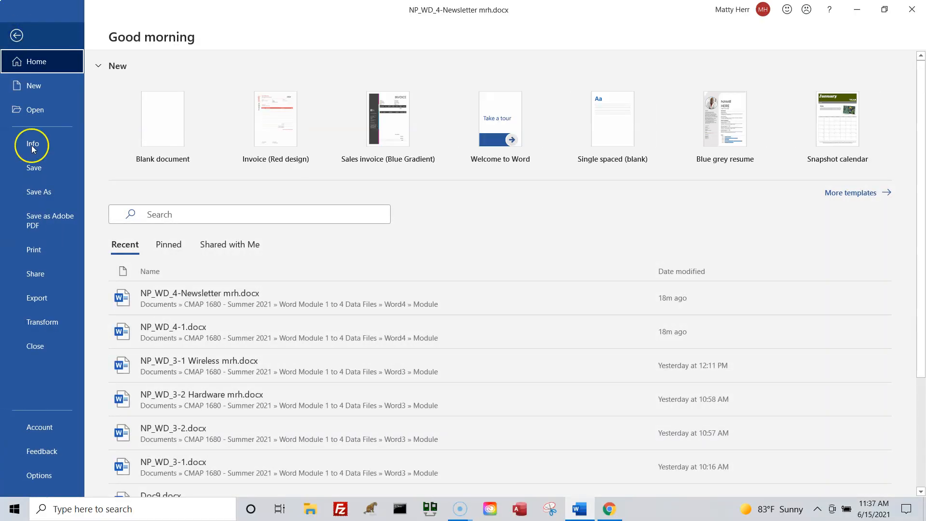
pyautogui.click(53, 478)
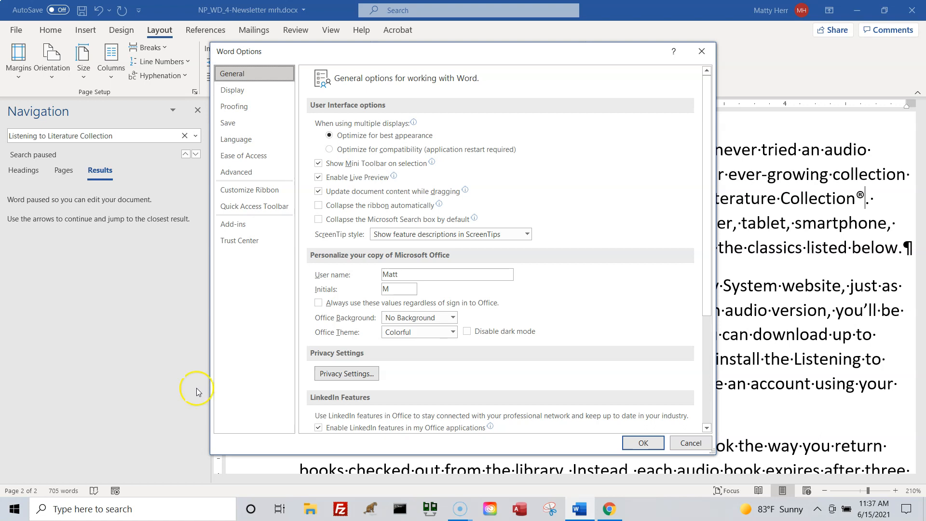
pyautogui.click(232, 107)
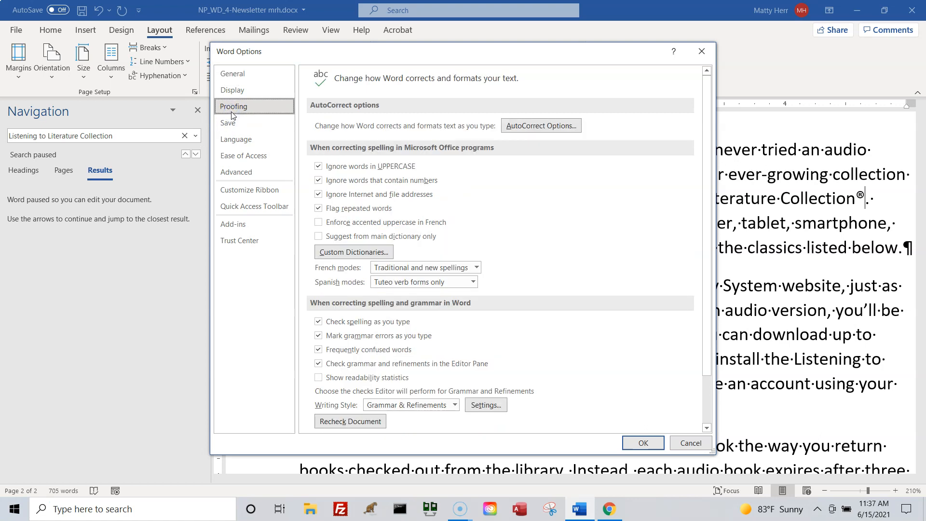
pyautogui.click(528, 134)
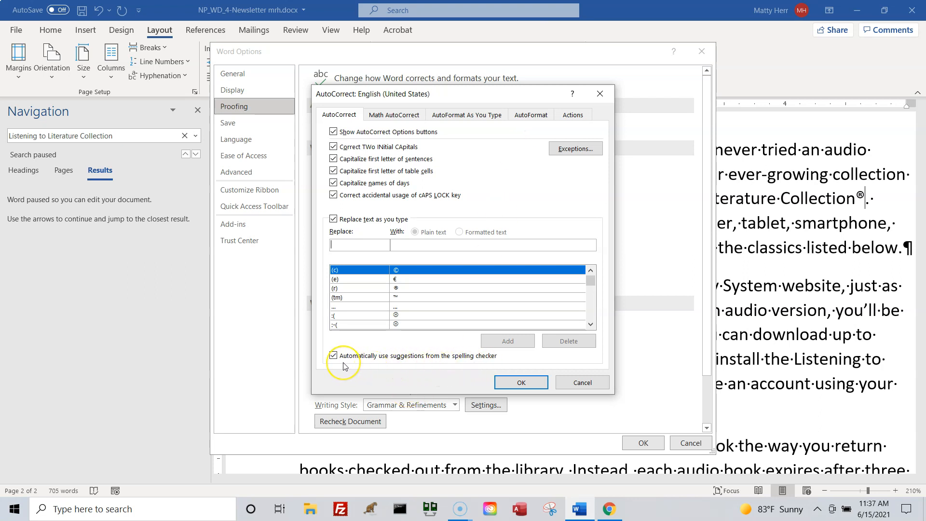
# Examine the AutoCorrect list of text and symbol replacements, closing the options without saving any changes.
pyautogui.click(591, 325)
pyautogui.click(591, 324)
pyautogui.click(591, 325)
pyautogui.click(591, 325)
pyautogui.click(591, 324)
pyautogui.click(591, 325)
pyautogui.click(591, 324)
pyautogui.click(591, 324)
pyautogui.click(591, 325)
pyautogui.click(591, 325)
pyautogui.click(591, 325)
pyautogui.click(591, 325)
pyautogui.click(591, 325)
pyautogui.click(591, 325)
pyautogui.moveTo(592, 301); pyautogui.dragTo(582, 256)
pyautogui.click(594, 383)
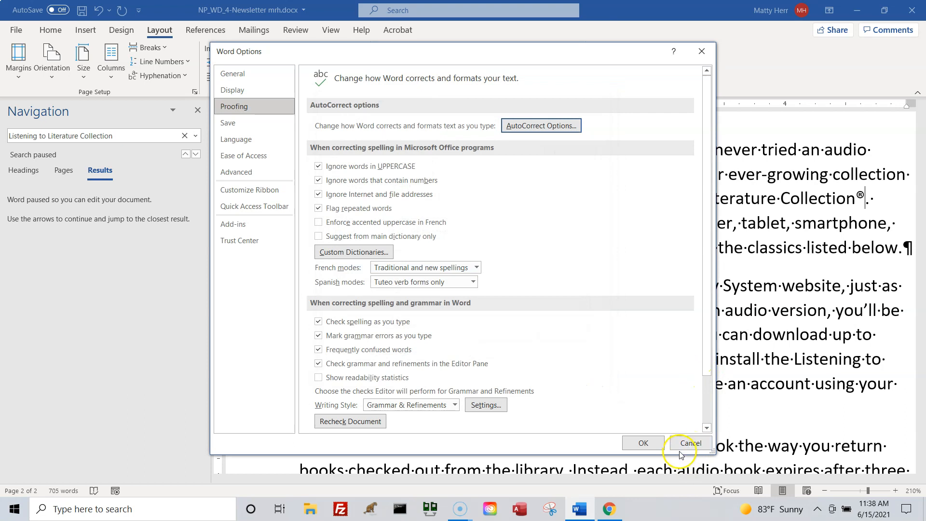
pyautogui.click(690, 443)
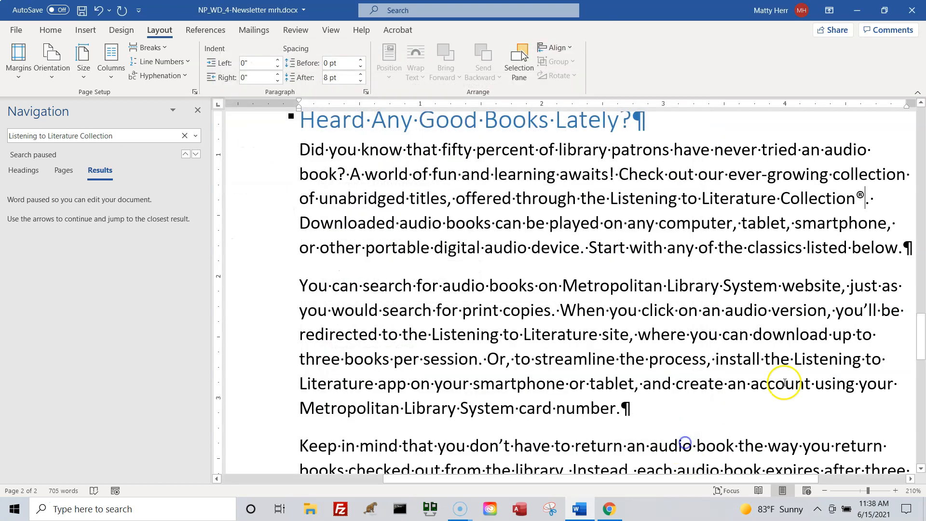
# Examine the symbols, subsets and font choices offered for inserting a symbol, without choosing any.
pyautogui.click(90, 35)
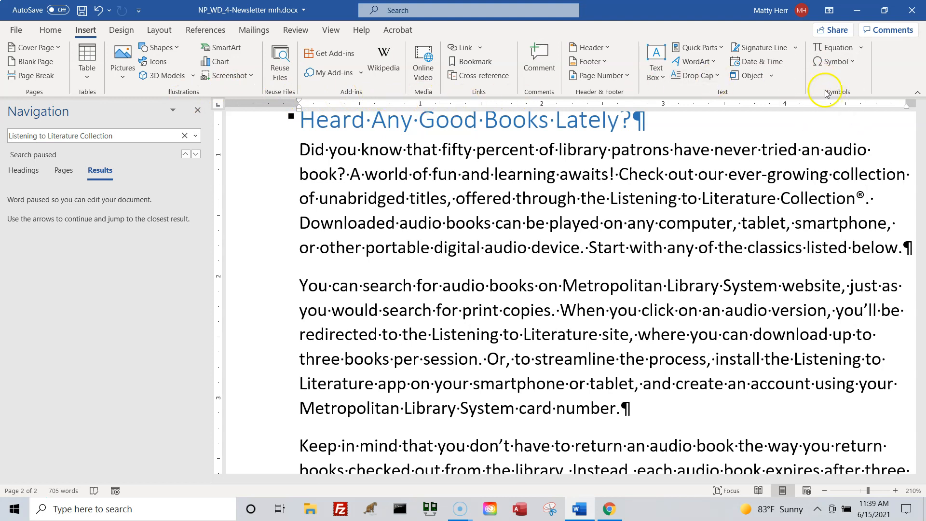
pyautogui.click(833, 63)
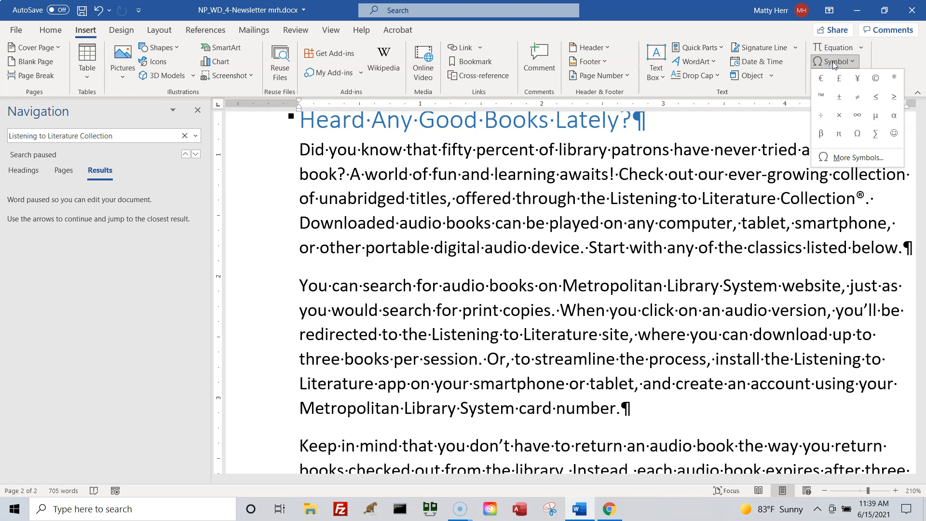
pyautogui.click(833, 159)
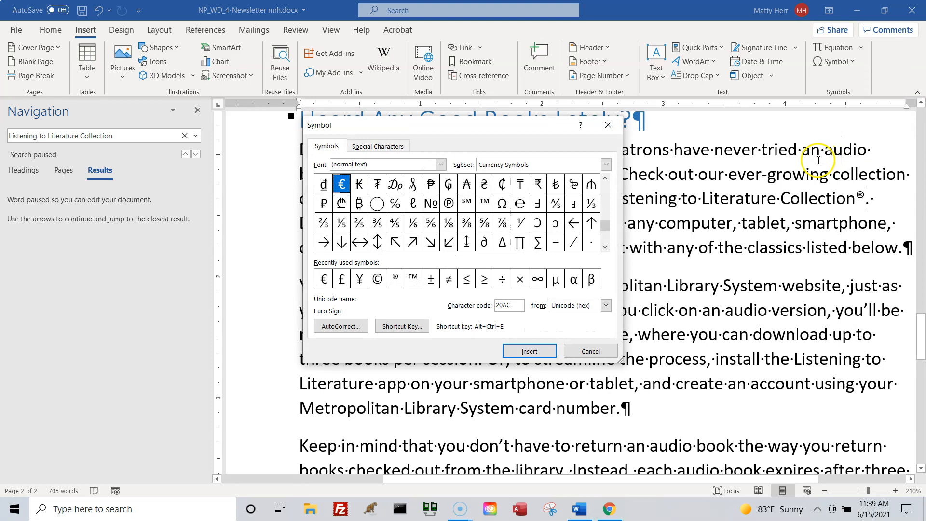
pyautogui.moveTo(432, 128); pyautogui.dragTo(505, 121)
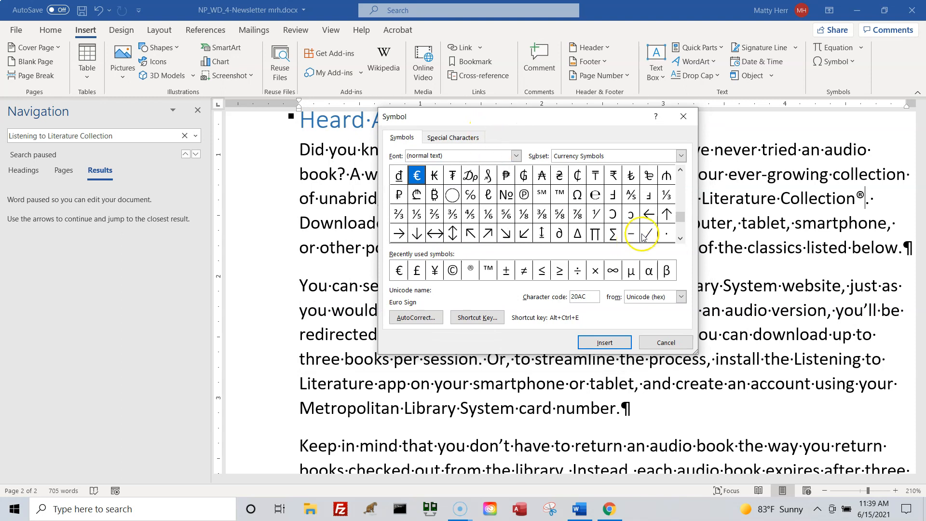
pyautogui.moveTo(676, 200); pyautogui.dragTo(680, 162)
pyautogui.click(680, 238)
pyautogui.moveTo(680, 238); pyautogui.dragTo(680, 238)
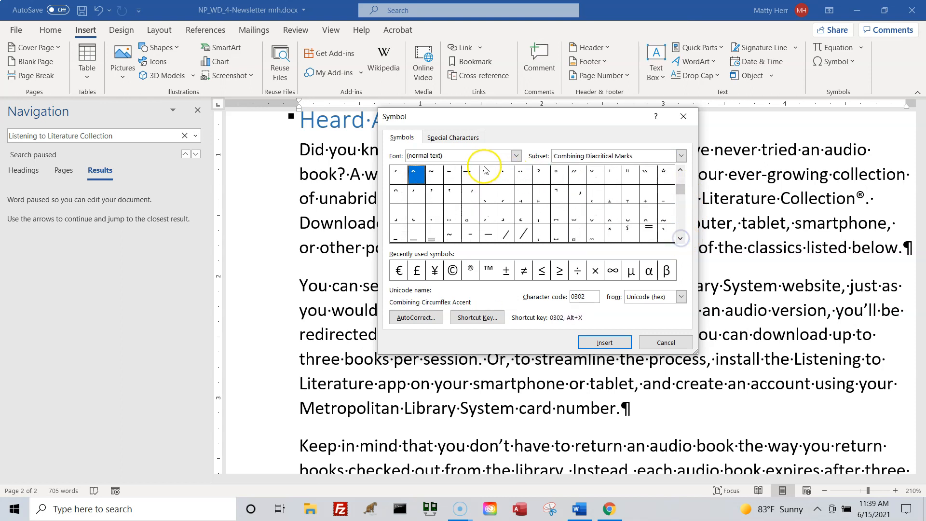
pyautogui.click(516, 155)
pyautogui.moveTo(516, 176)
pyautogui.mouseDown()
pyautogui.moveTo(516, 193)
pyautogui.moveTo(516, 164)
pyautogui.mouseUp()
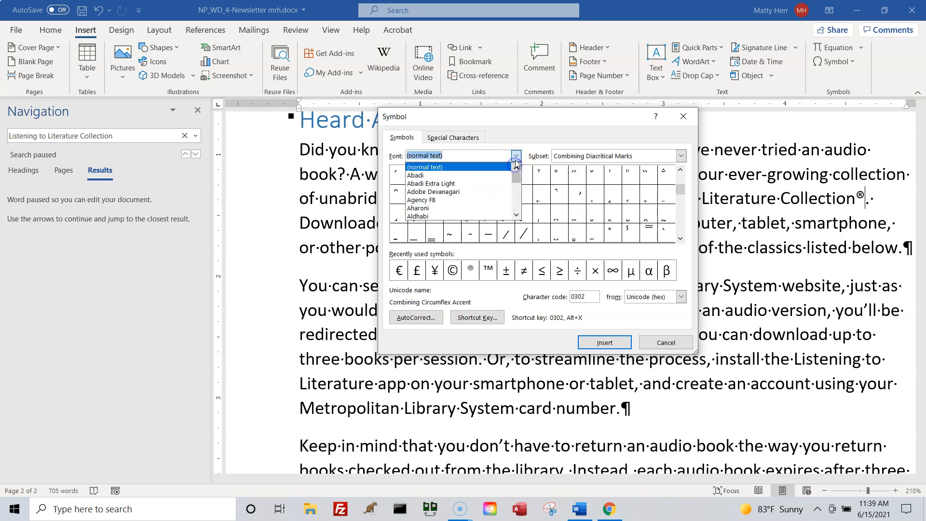
pyautogui.click(517, 155)
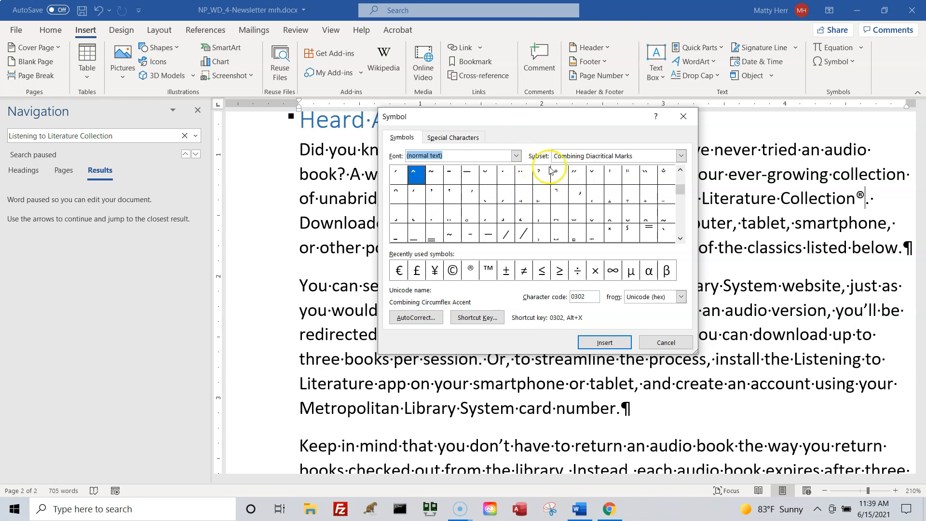
# Examine the list of special characters and their shortcuts, and close the Symbol dialog without inserting anything.
pyautogui.click(454, 138)
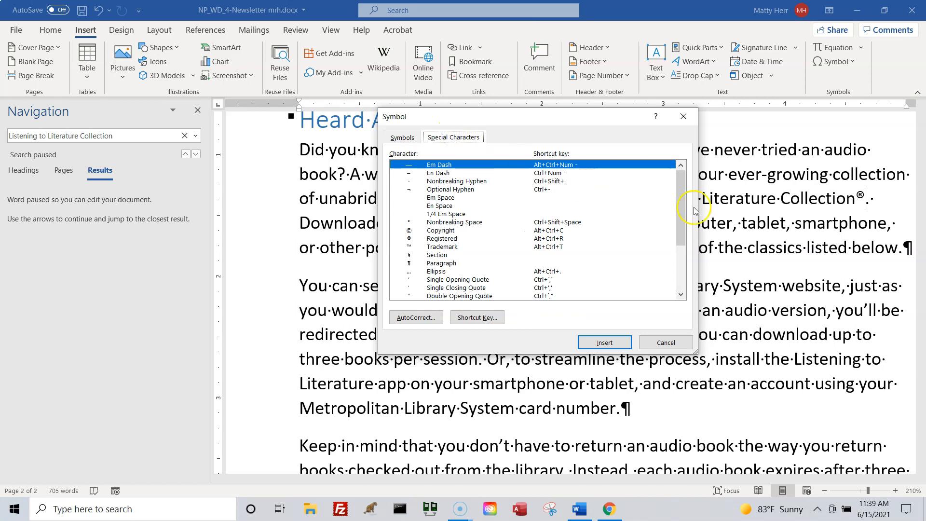
pyautogui.moveTo(682, 203); pyautogui.dragTo(667, 178)
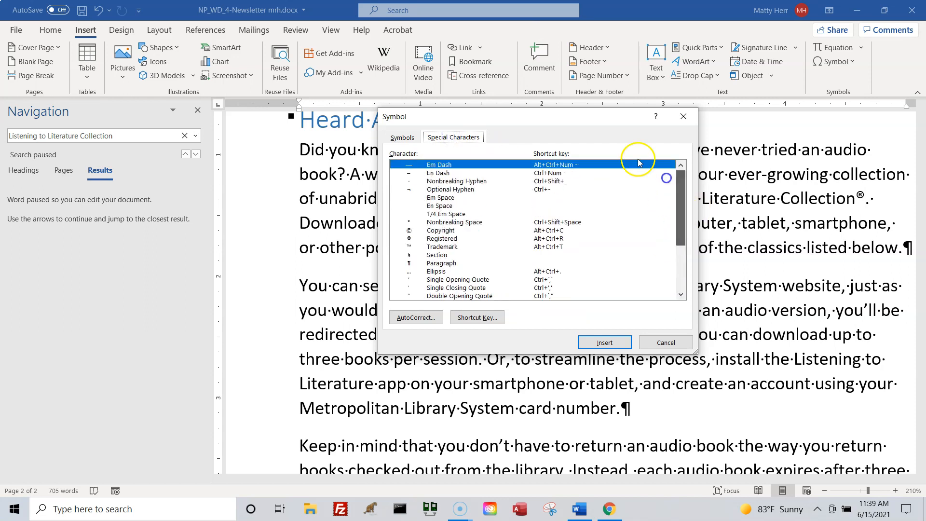
pyautogui.click(402, 137)
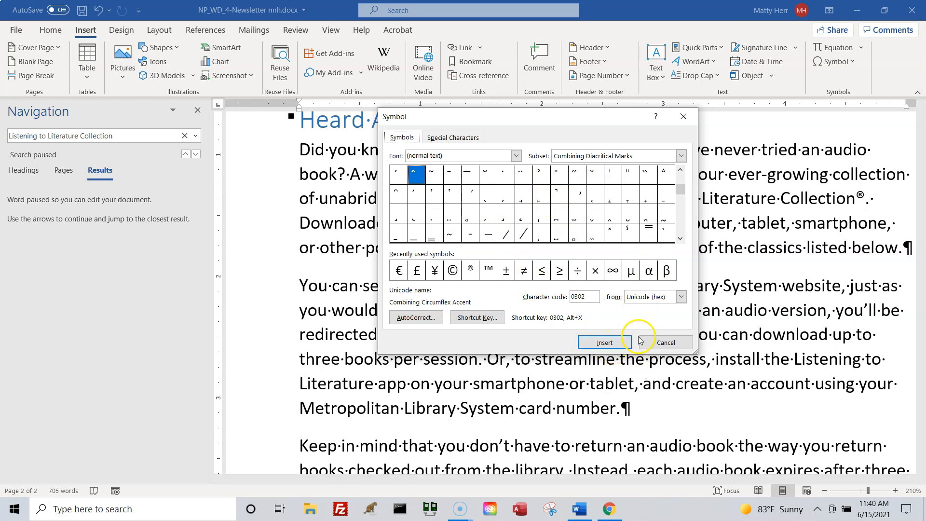
pyautogui.click(662, 343)
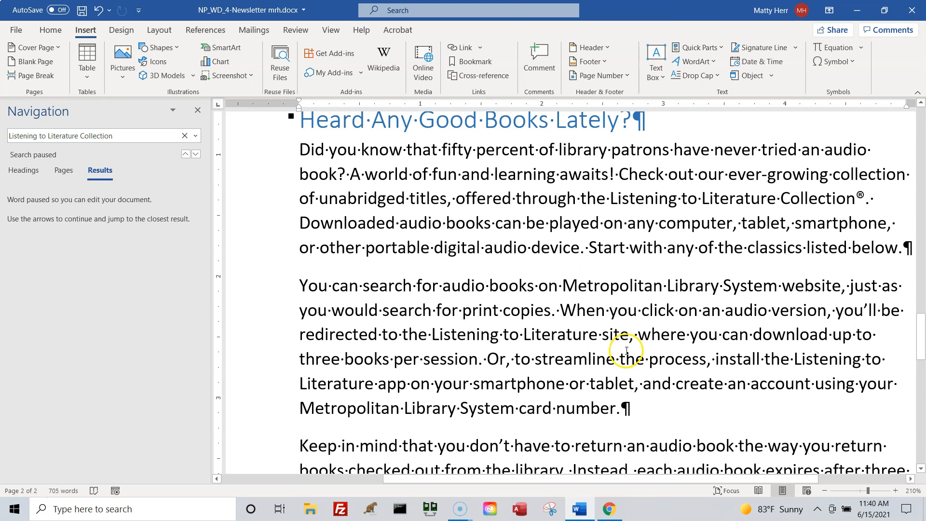
# Close the Navigation pane and return the insertion point to the "Metropolitan Library System" title on page 1.
pyautogui.click(198, 110)
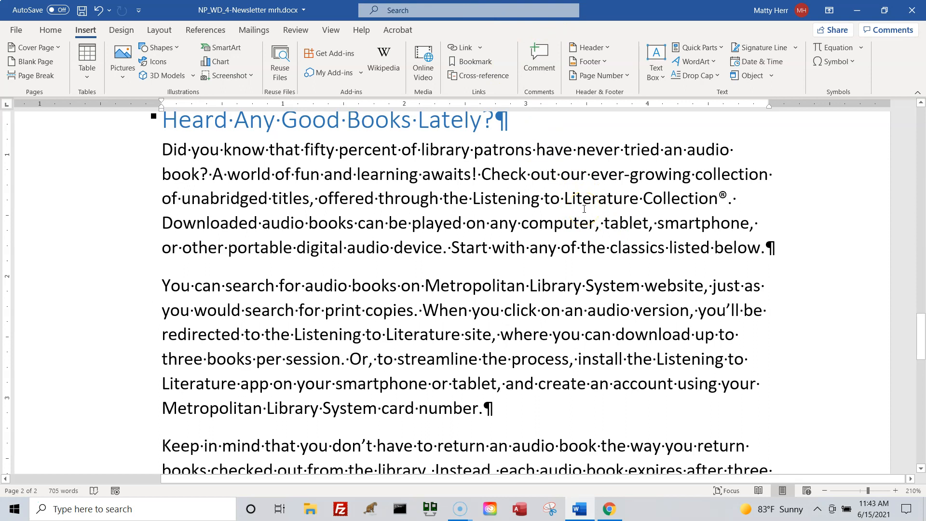
pyautogui.scroll(20, 589, 222)
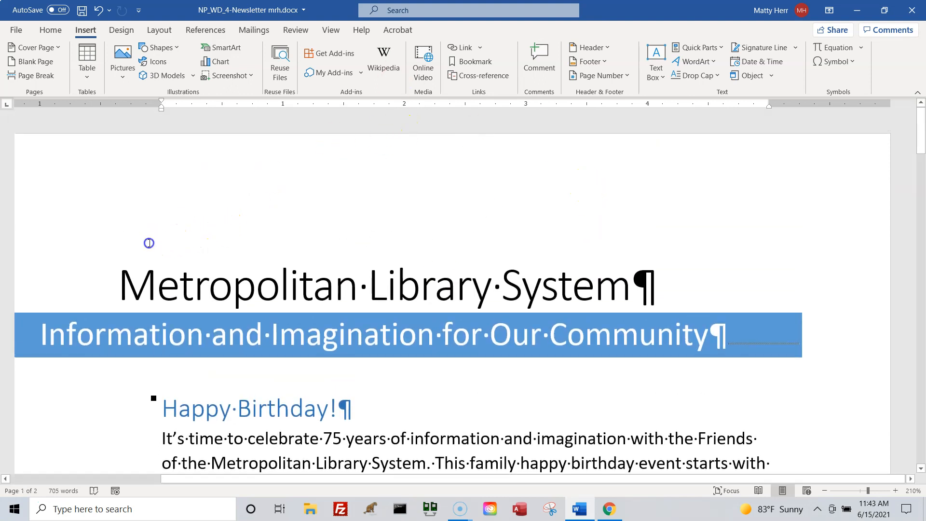
pyautogui.click(147, 242)
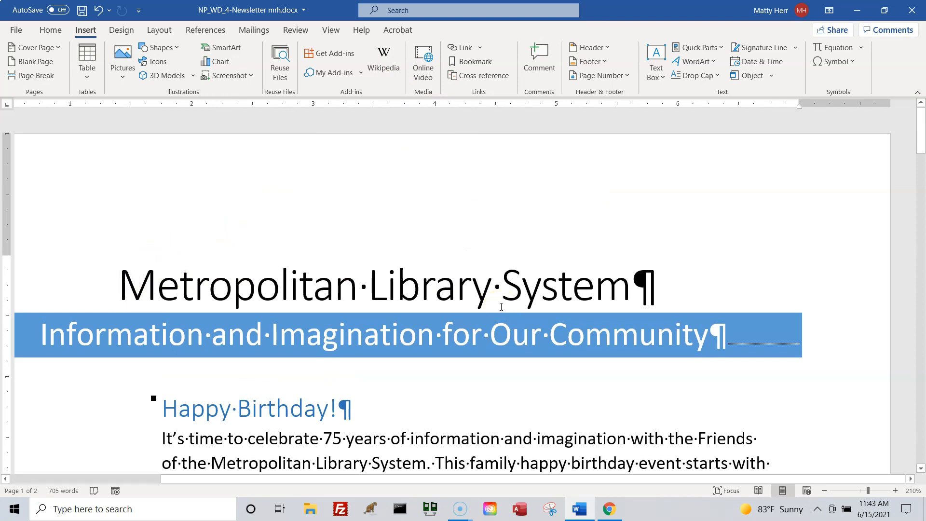
pyautogui.scroll(-1, 505, 351)
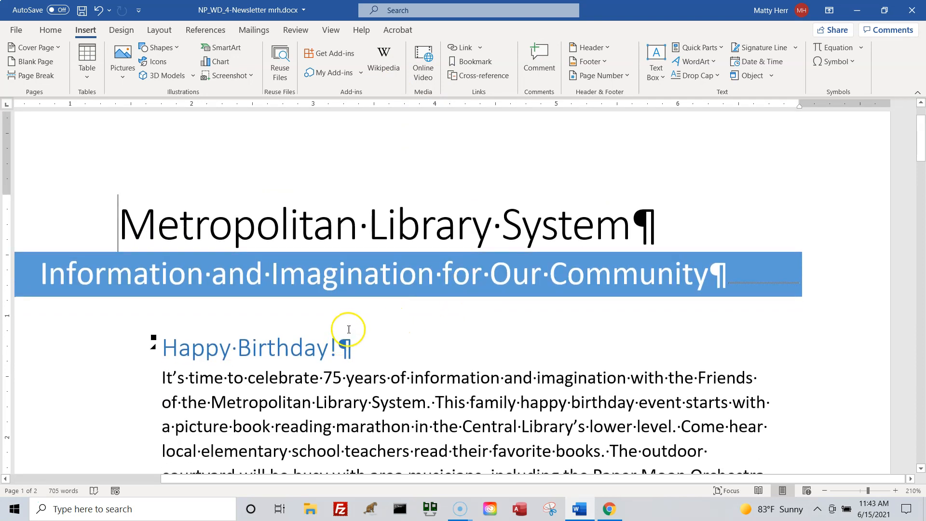
# Place the insertion point in the "Happy Birthday!" heading and display the newsletter in multiple-page view.
pyautogui.click(216, 352)
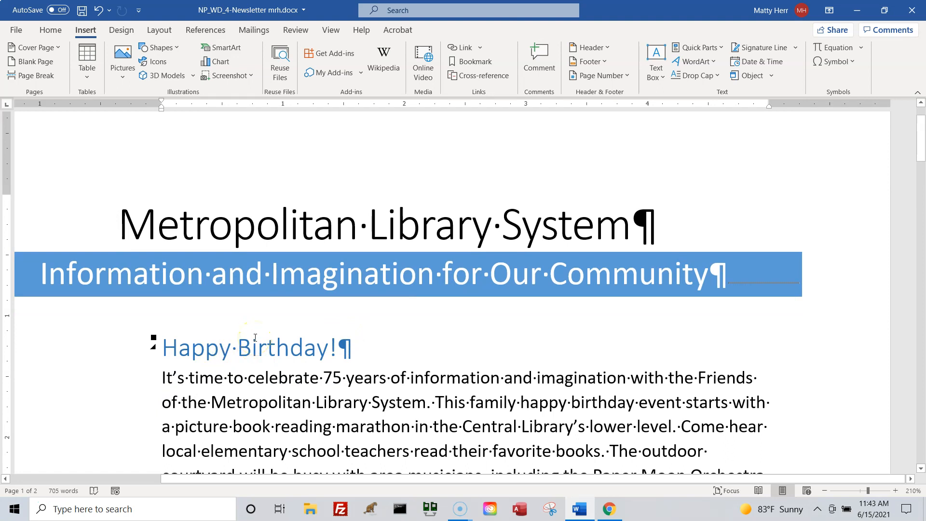
pyautogui.click(462, 349)
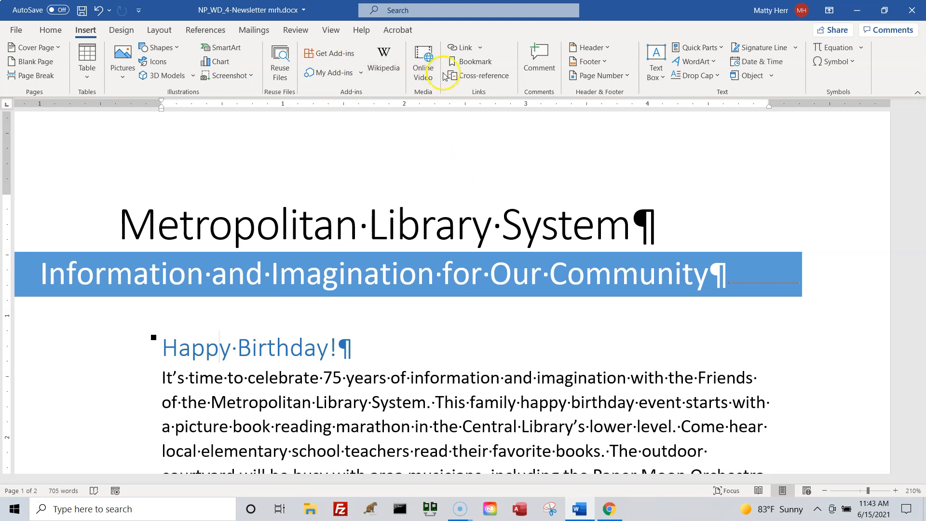
pyautogui.click(332, 30)
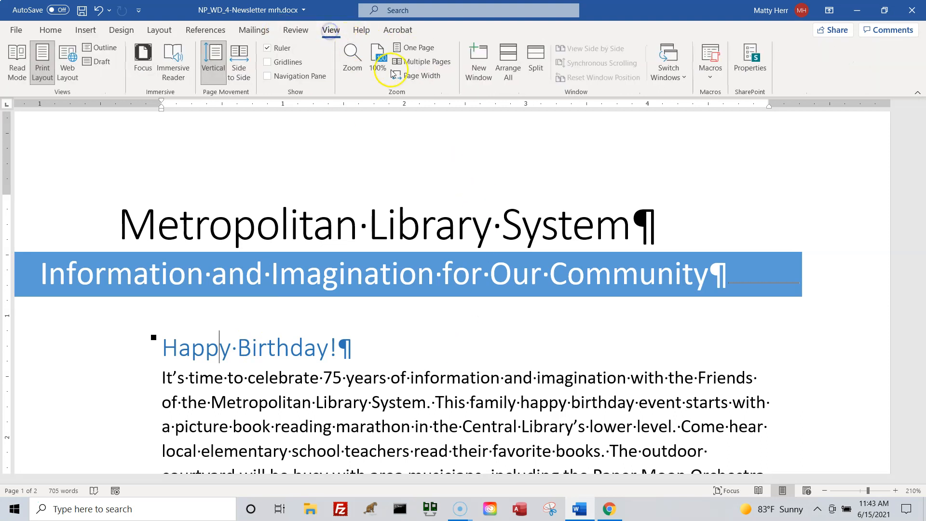
pyautogui.click(416, 64)
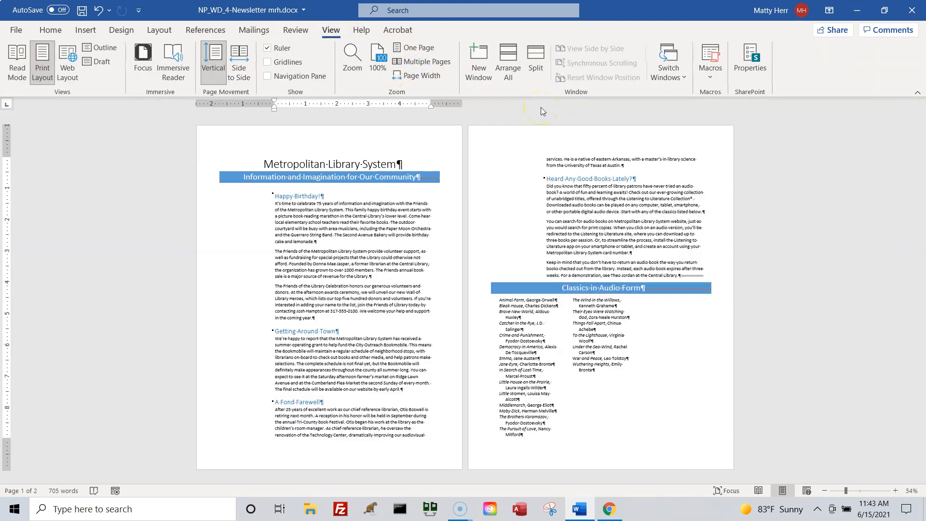
# Insert the built-in Ion Sidebar 1 text box on page 1 of the newsletter.
pyautogui.click(84, 32)
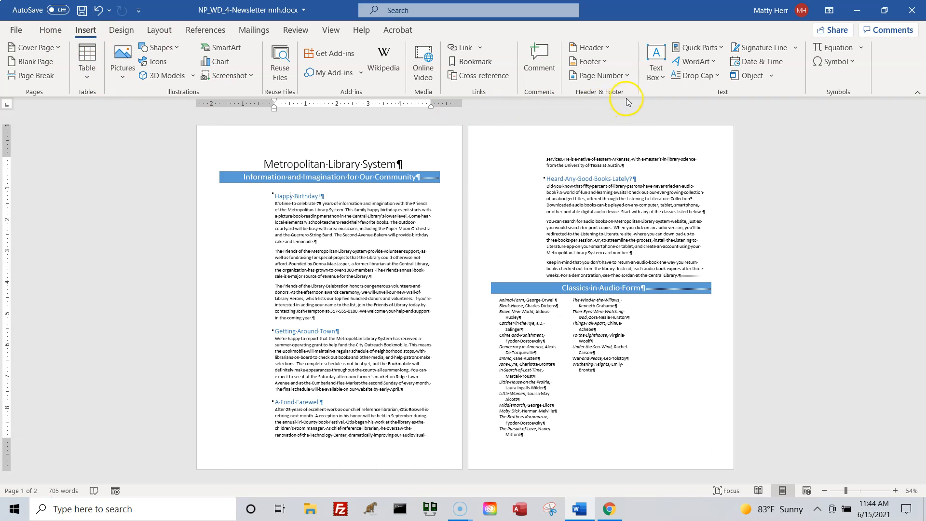
pyautogui.click(662, 72)
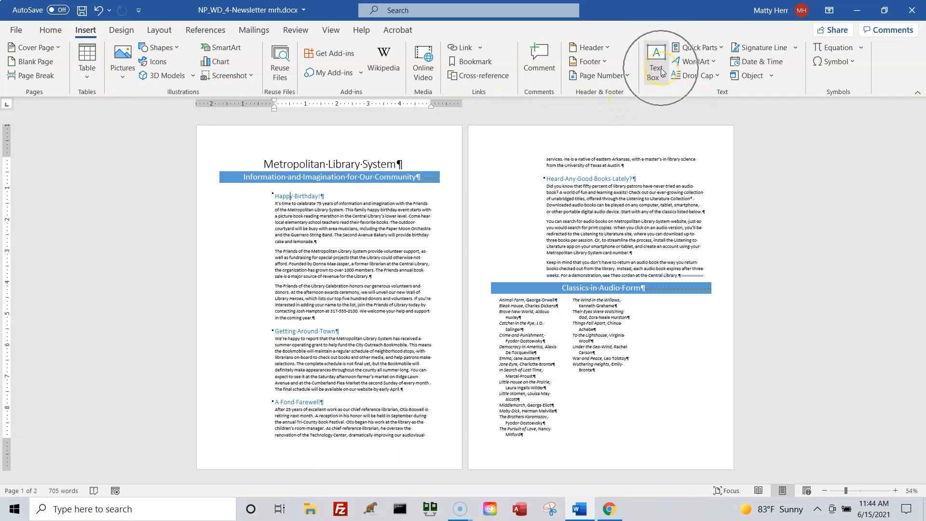
pyautogui.click(663, 78)
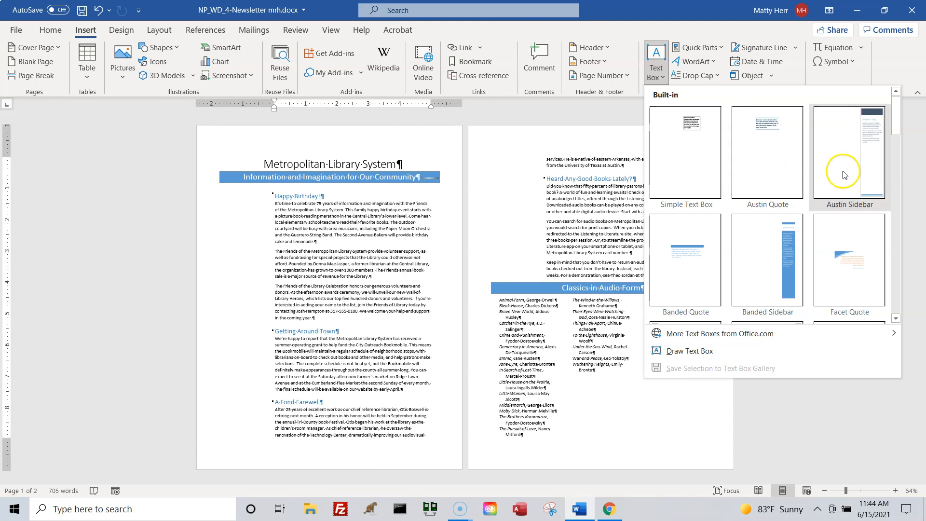
pyautogui.click(895, 230)
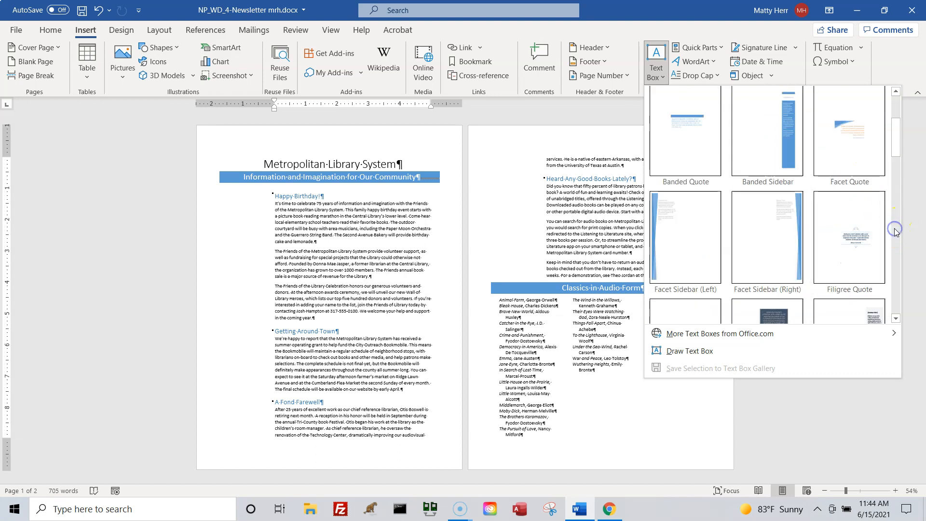
pyautogui.click(895, 230)
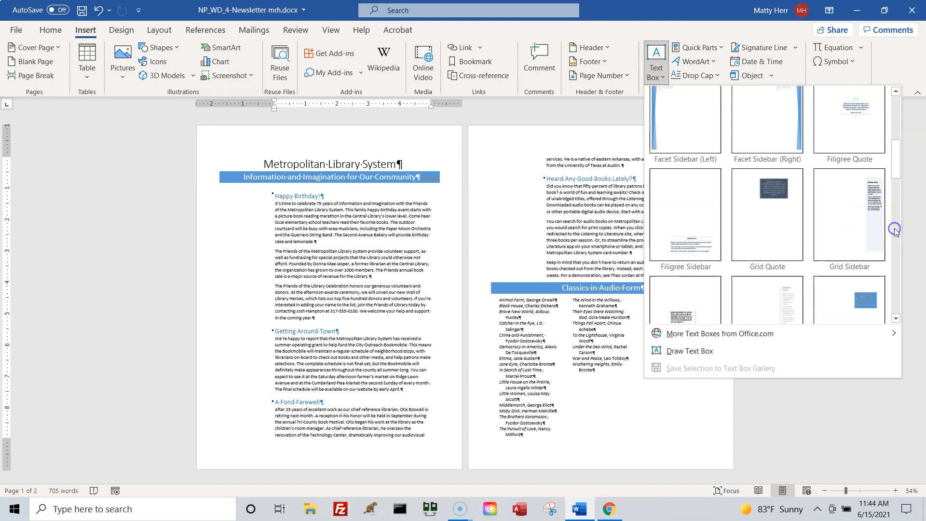
pyautogui.click(895, 231)
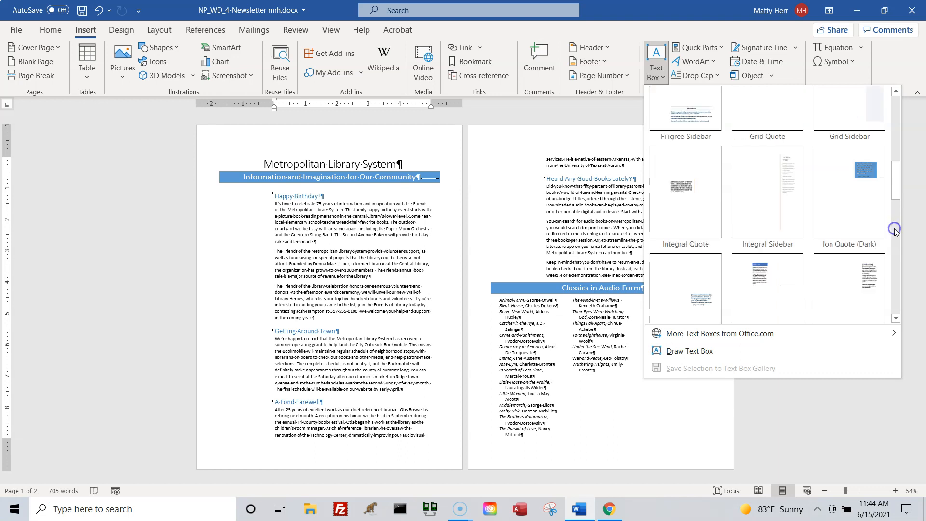
pyautogui.click(895, 256)
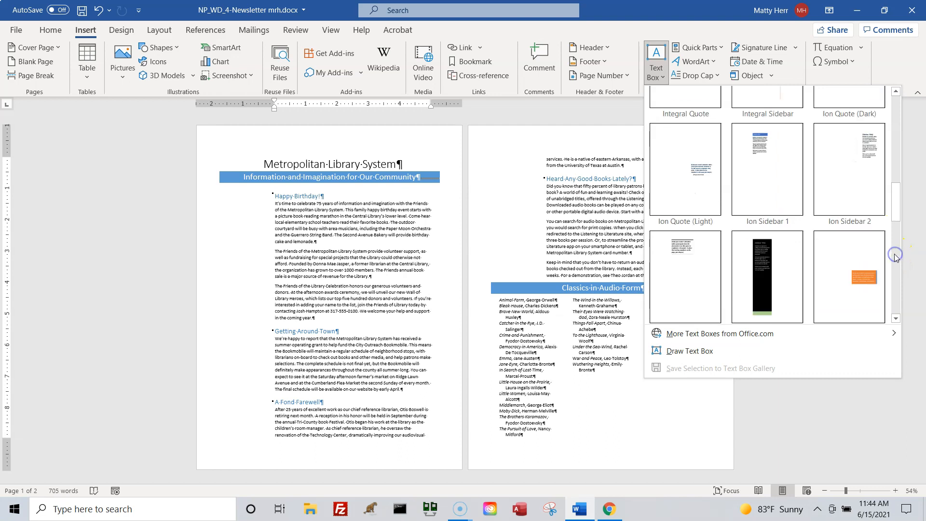
pyautogui.click(773, 188)
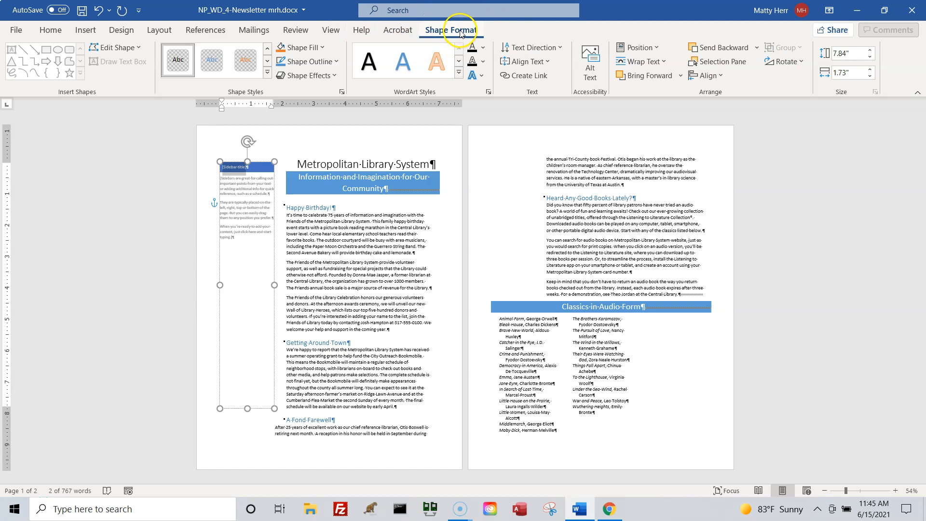
# Resize the sidebar text box to a height of 4.3" and a width of 1.5".
pyautogui.press('ctrl')
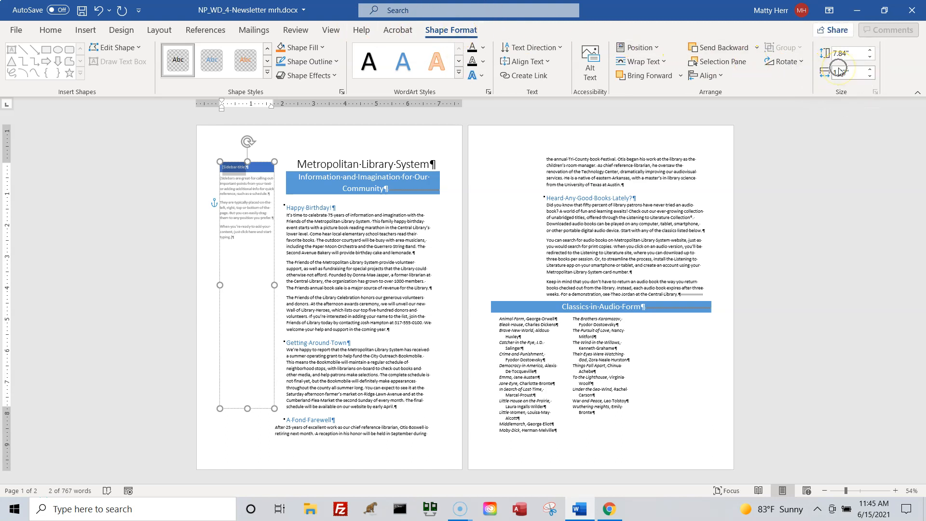
pyautogui.click(841, 73)
pyautogui.click(840, 53)
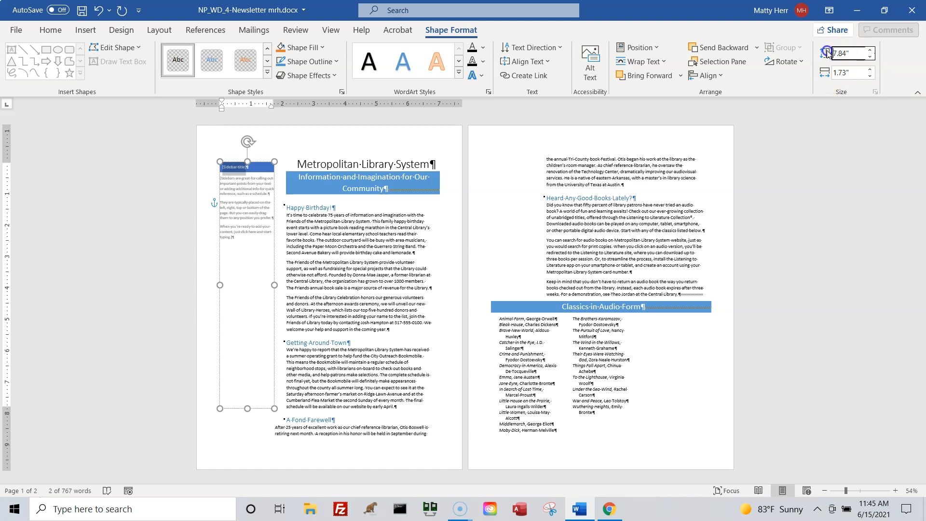
pyautogui.write('4.3')
pyautogui.click(848, 71)
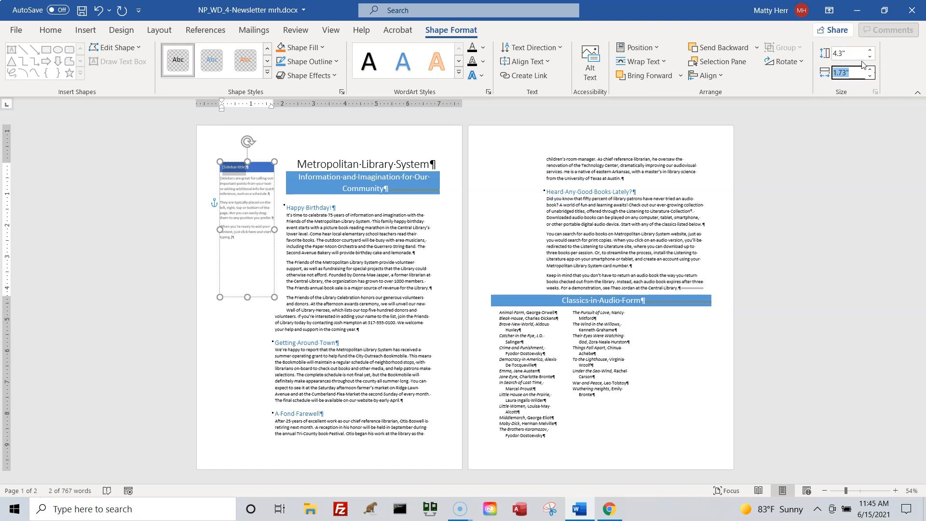
pyautogui.write('1.5')
pyautogui.press('Return')
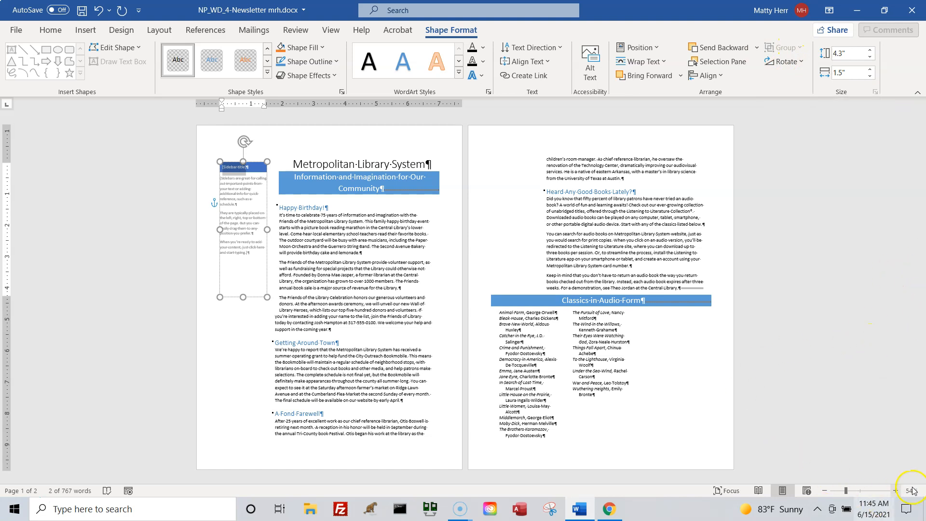
# Check the alignment settings for the sidebar text box to see whether Use Alignment Guides is on.
pyautogui.click(896, 491)
pyautogui.click(896, 491)
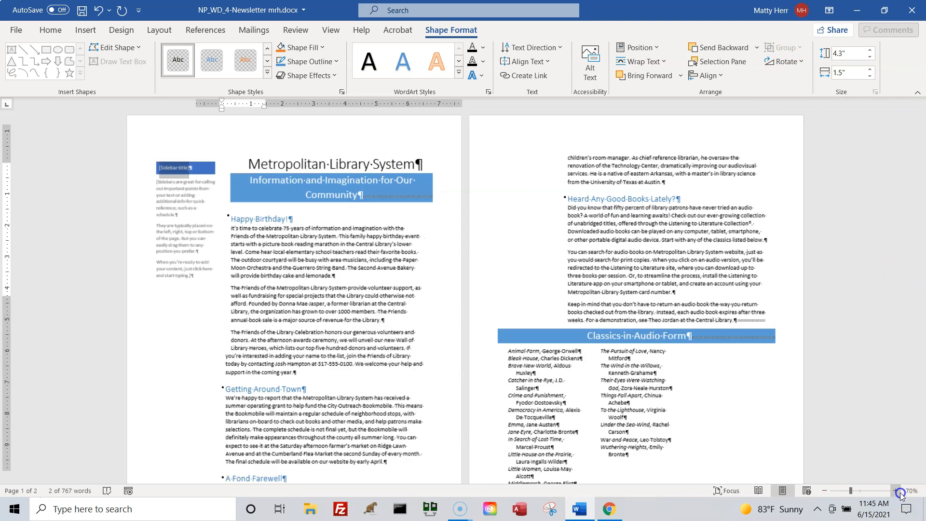
pyautogui.click(896, 490)
pyautogui.click(896, 491)
pyautogui.click(896, 491)
pyautogui.click(896, 491)
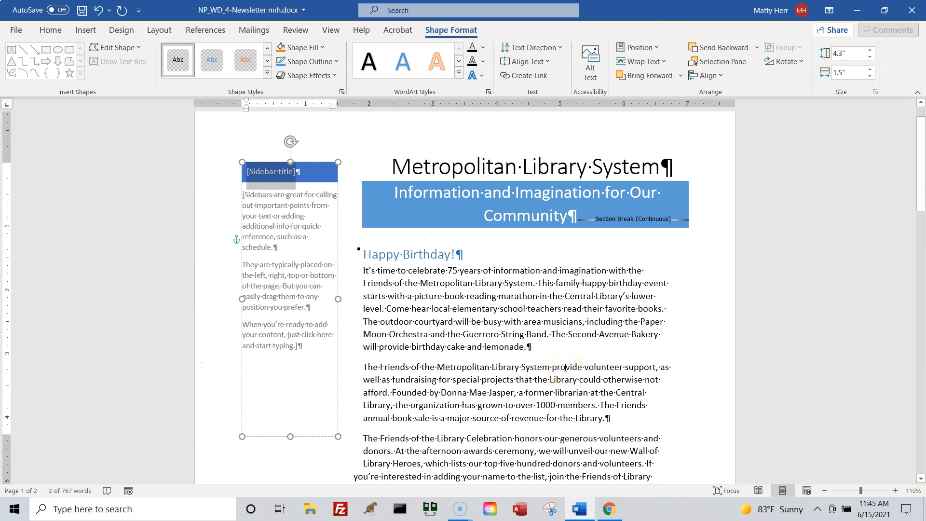
pyautogui.click(585, 368)
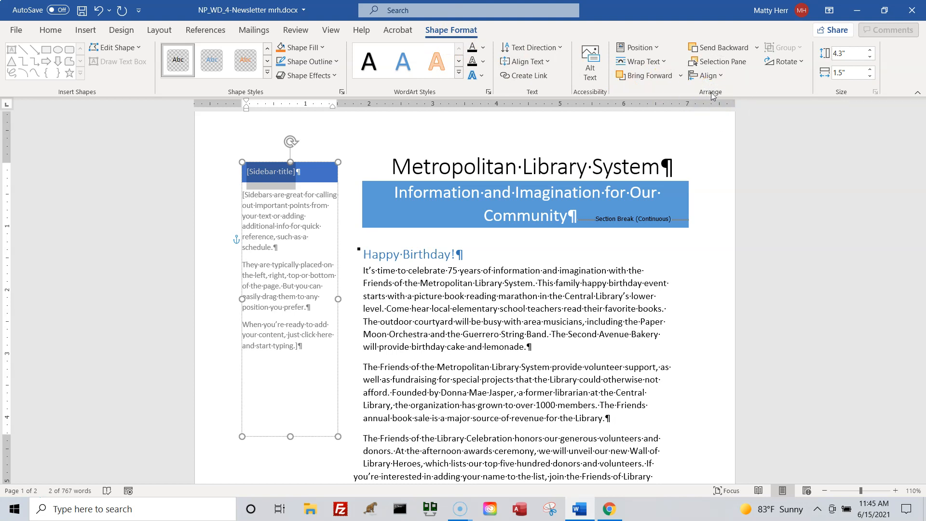
pyautogui.click(718, 77)
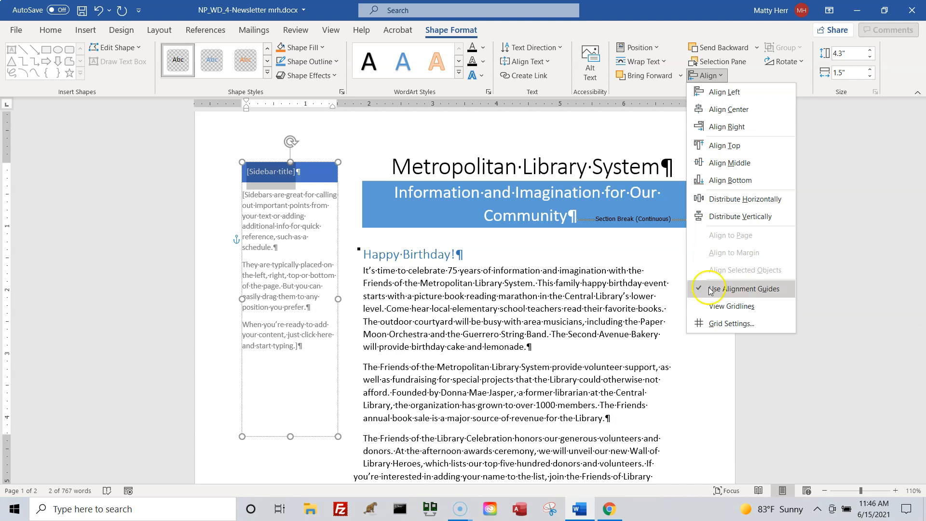
pyautogui.click(721, 264)
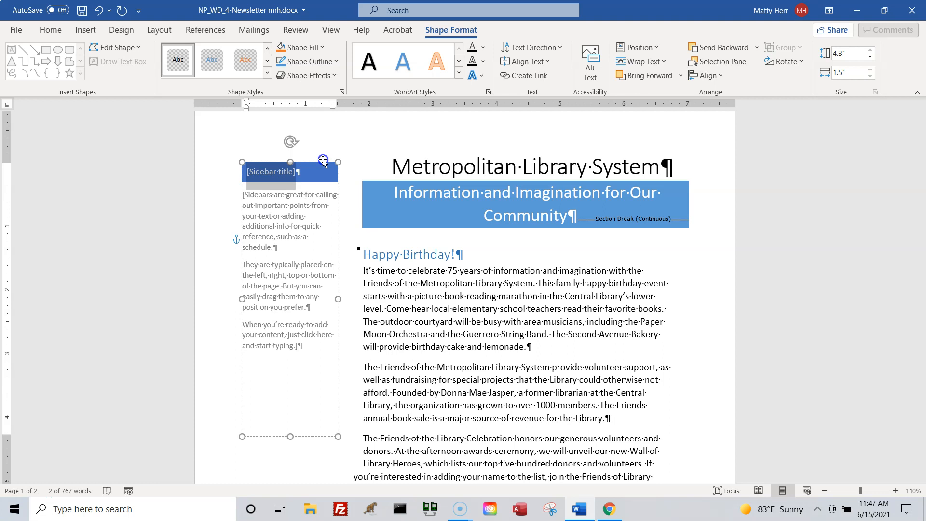
# Move the sidebar text box below the subtitle banner, aligned with the left margin and level with the "Happy Birthday!" heading.
pyautogui.moveTo(323, 159)
pyautogui.mouseDown()
pyautogui.moveTo(325, 195)
pyautogui.moveTo(326, 171)
pyautogui.mouseUp()
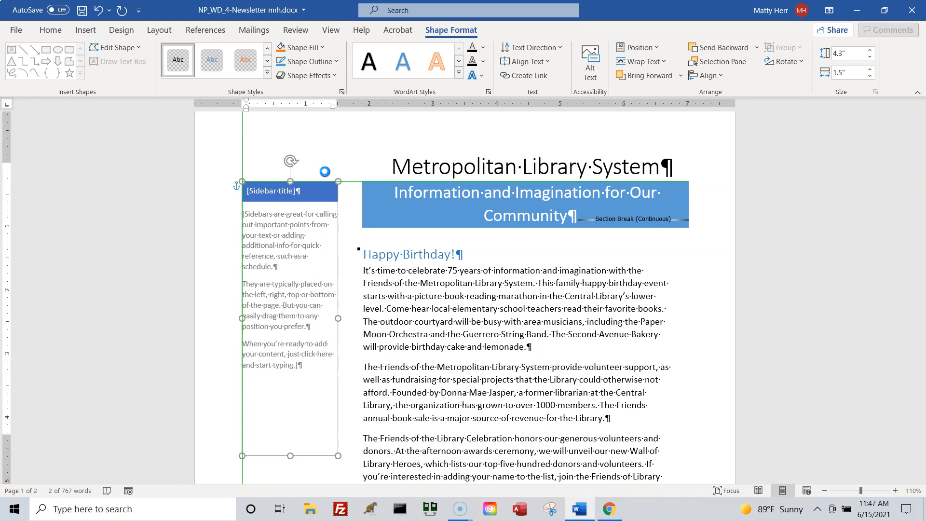
pyautogui.moveTo(325, 171); pyautogui.dragTo(323, 228)
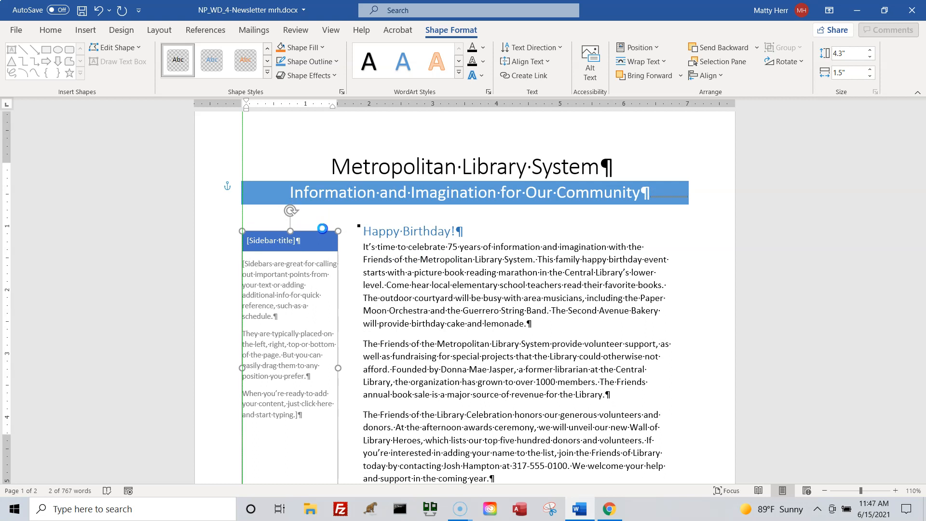
pyautogui.moveTo(322, 228); pyautogui.dragTo(325, 230)
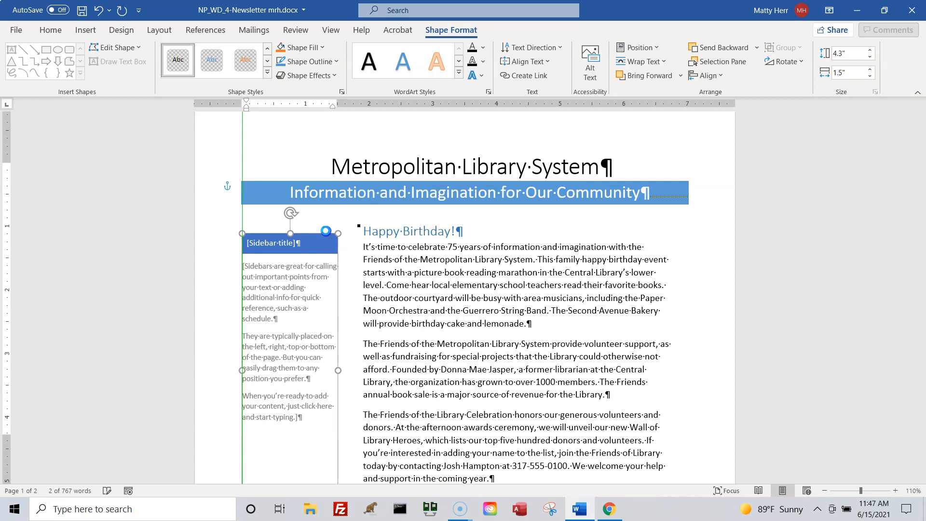
pyautogui.moveTo(326, 231); pyautogui.dragTo(326, 228)
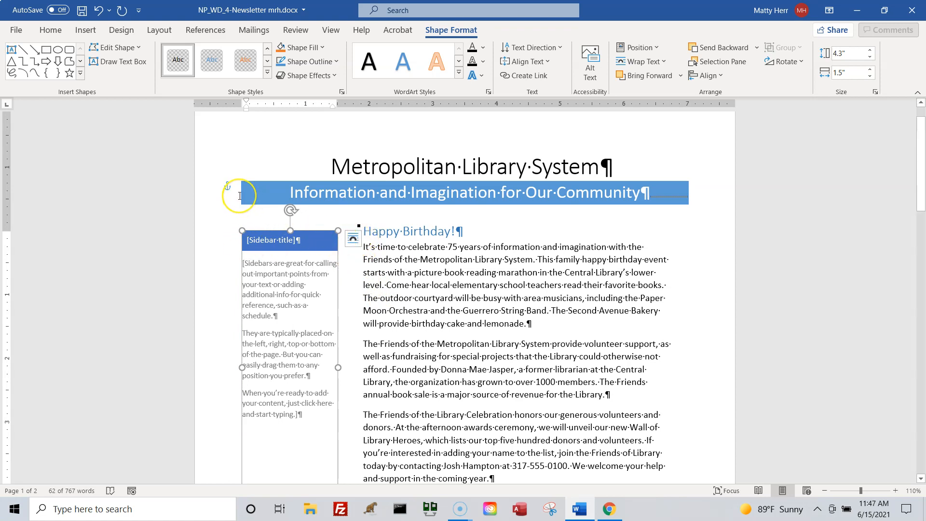
pyautogui.press('ctrl')
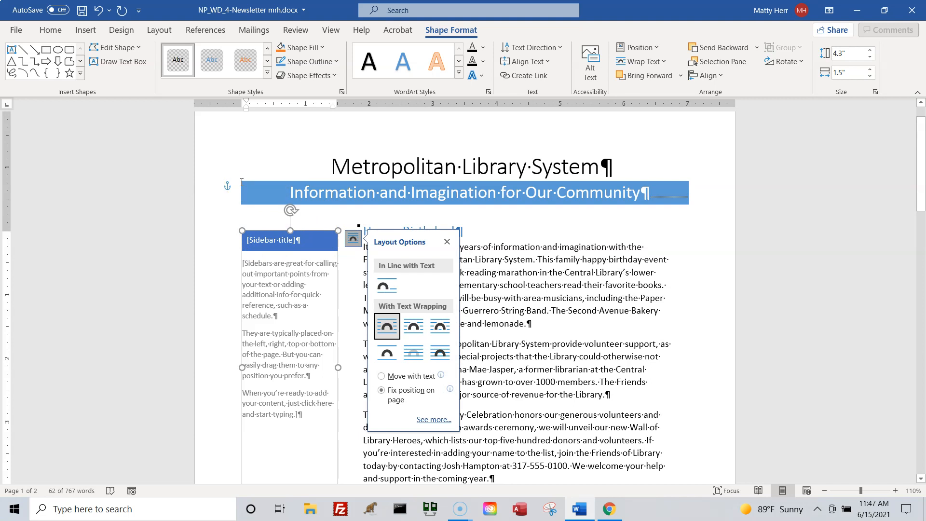
pyautogui.press('ctrl')
pyautogui.press('ctrl')
pyautogui.click(244, 241)
pyautogui.click(262, 230)
pyautogui.moveTo(262, 230); pyautogui.dragTo(263, 229)
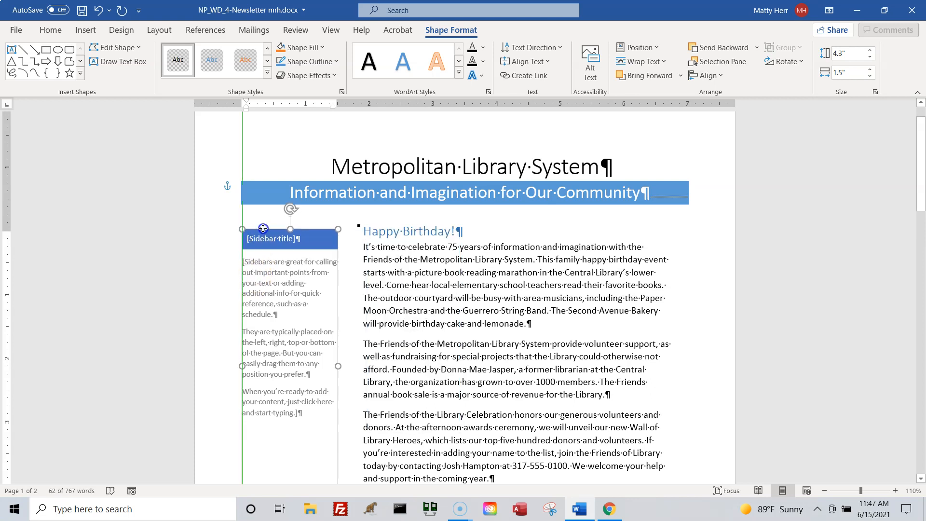
pyautogui.moveTo(263, 228); pyautogui.dragTo(262, 229)
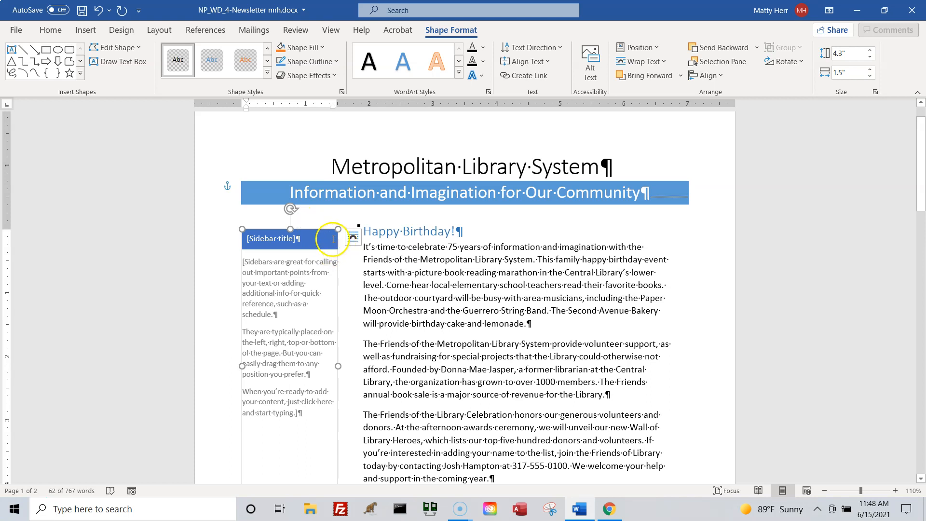
pyautogui.moveTo(273, 230)
pyautogui.mouseDown()
pyautogui.moveTo(273, 244)
pyautogui.moveTo(273, 230)
pyautogui.mouseUp()
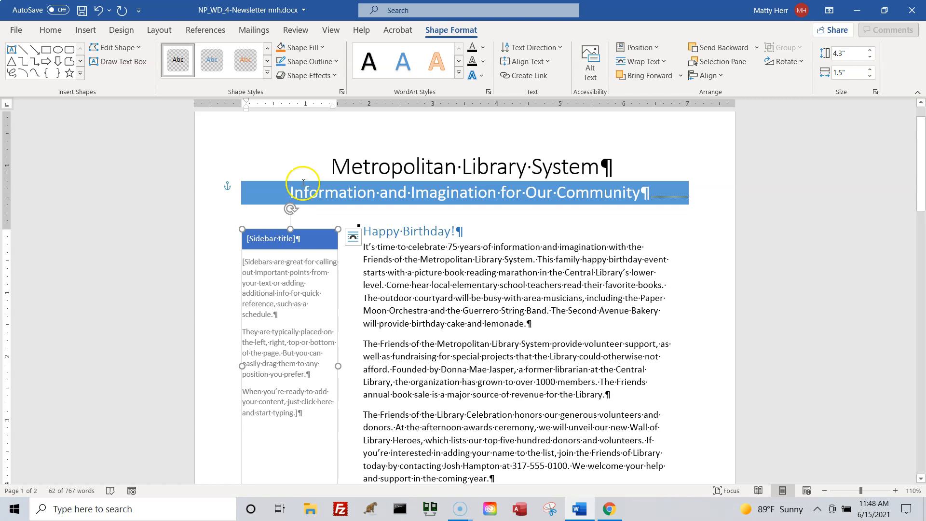
# Set the sidebar text box's wrapping to In Front of Text in its layout options.
pyautogui.click(826, 491)
pyautogui.click(827, 492)
pyautogui.click(827, 491)
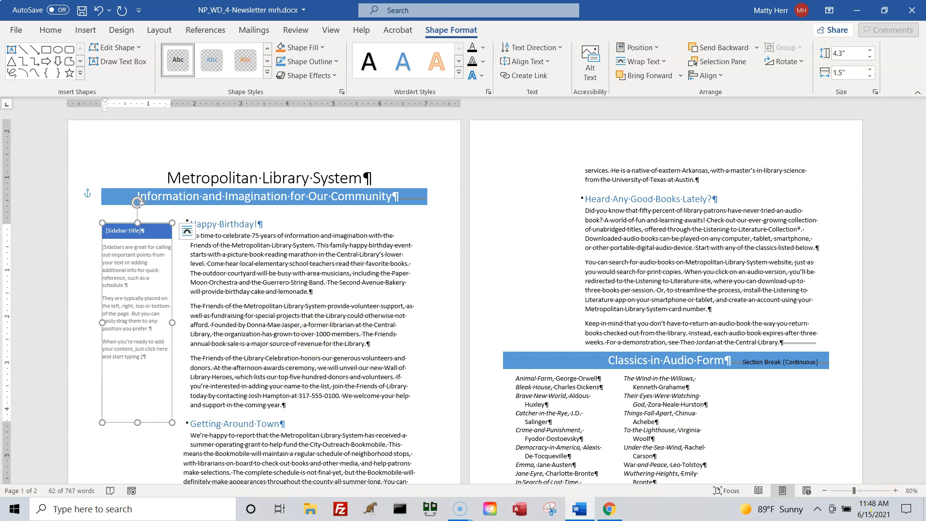
pyautogui.click(895, 491)
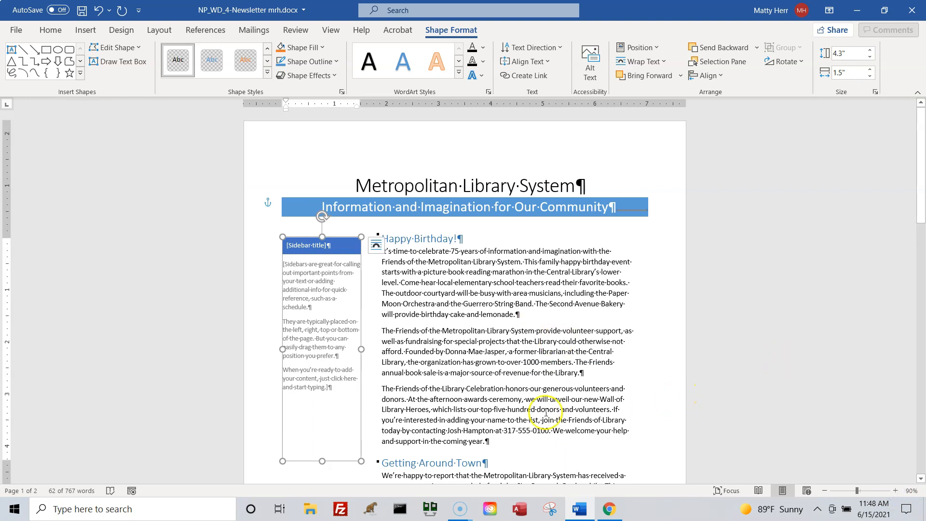
pyautogui.scroll(-1, 598, 379)
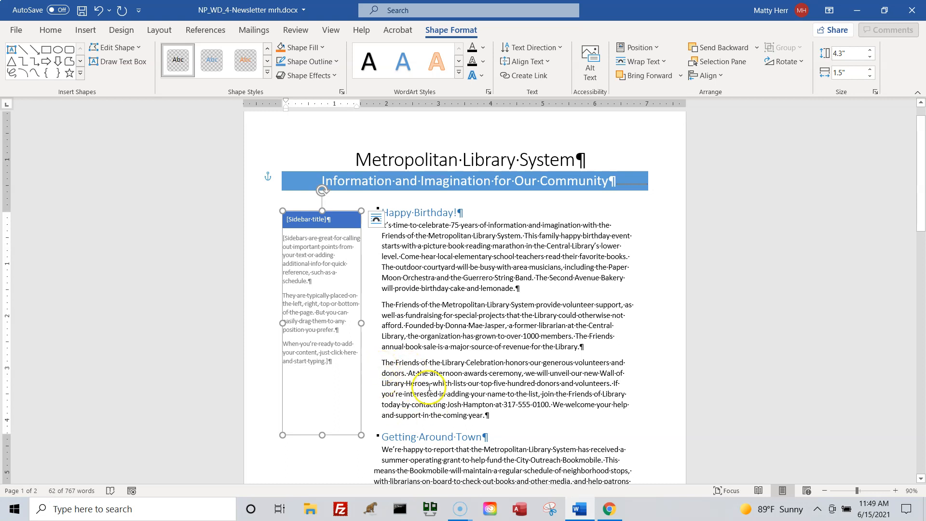
pyautogui.click(377, 219)
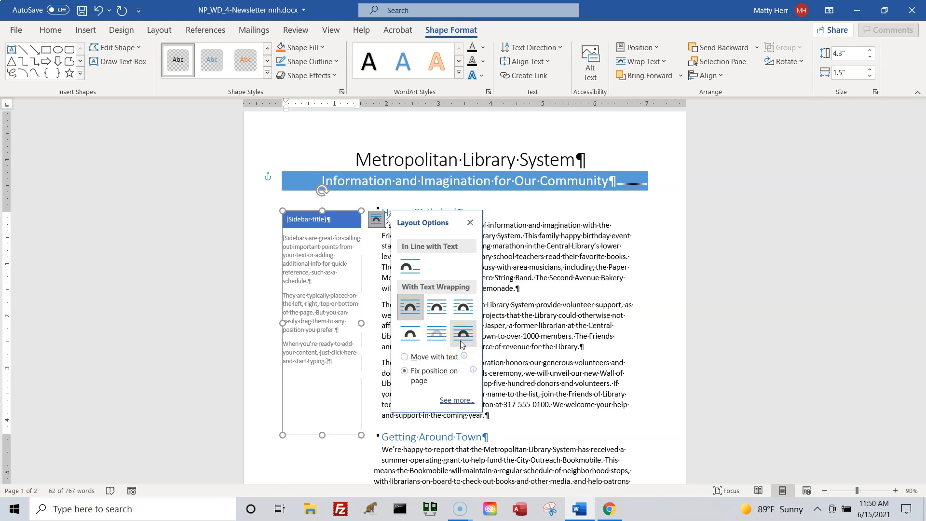
pyautogui.click(434, 340)
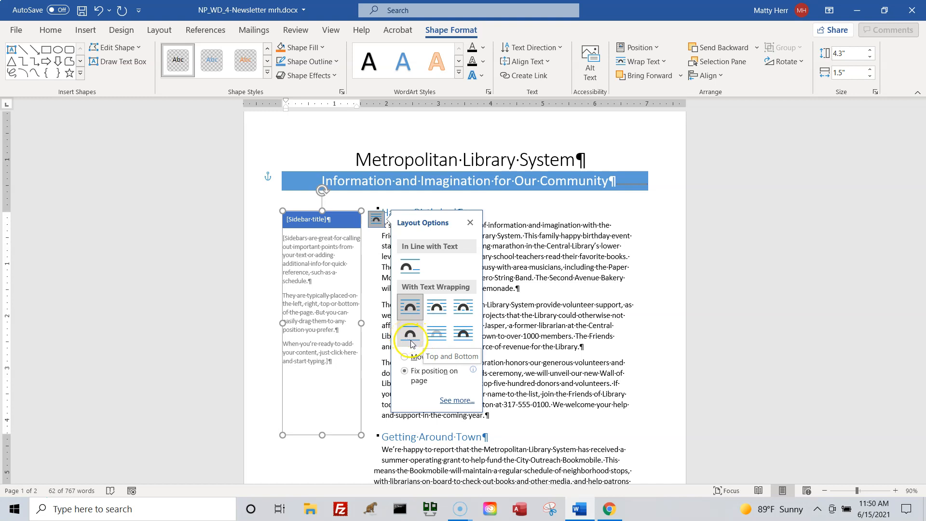
pyautogui.click(462, 335)
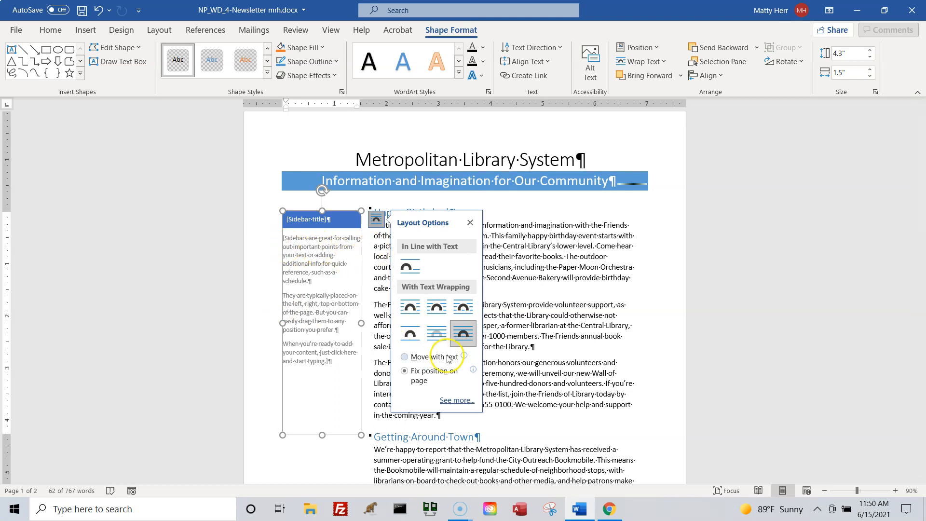
pyautogui.click(410, 307)
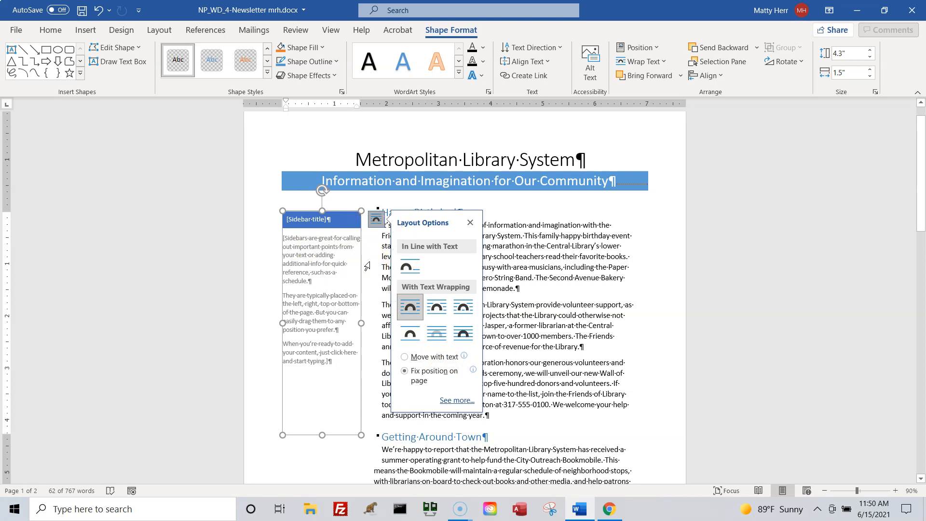
pyautogui.click(463, 336)
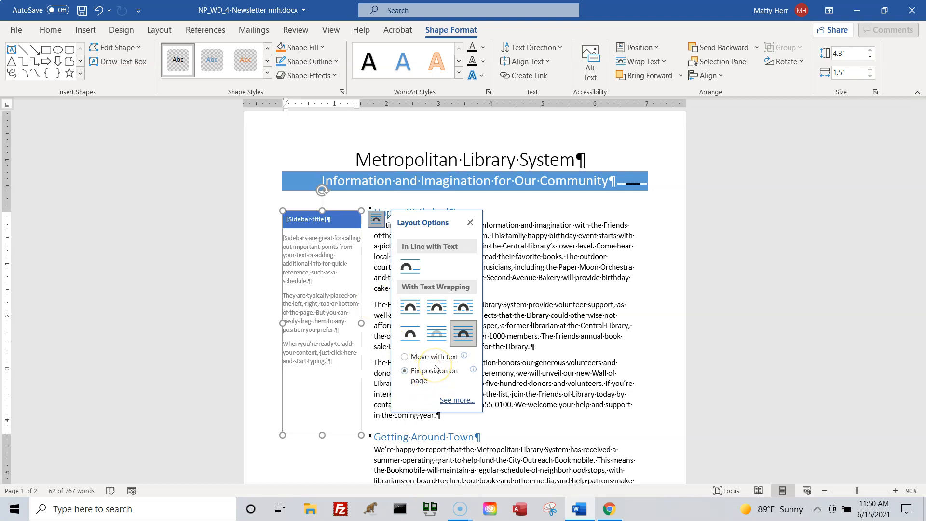
pyautogui.click(464, 335)
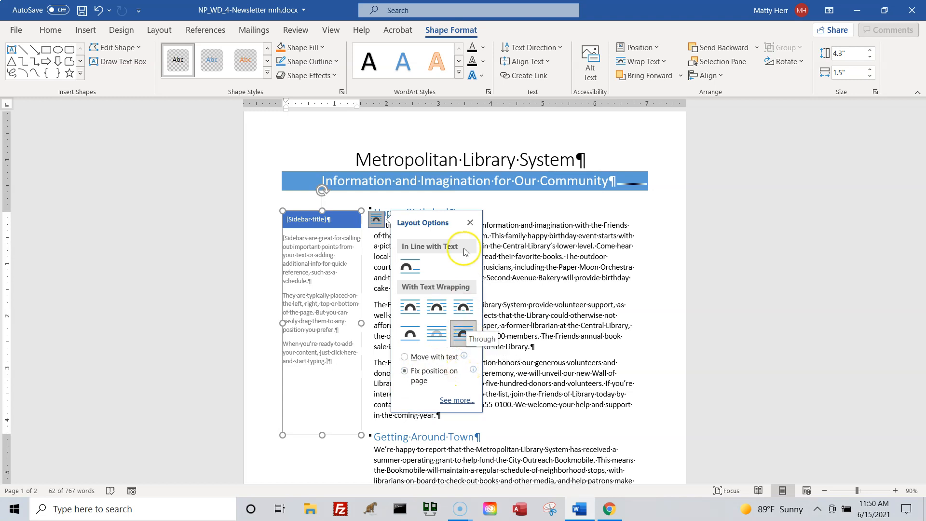
pyautogui.click(471, 223)
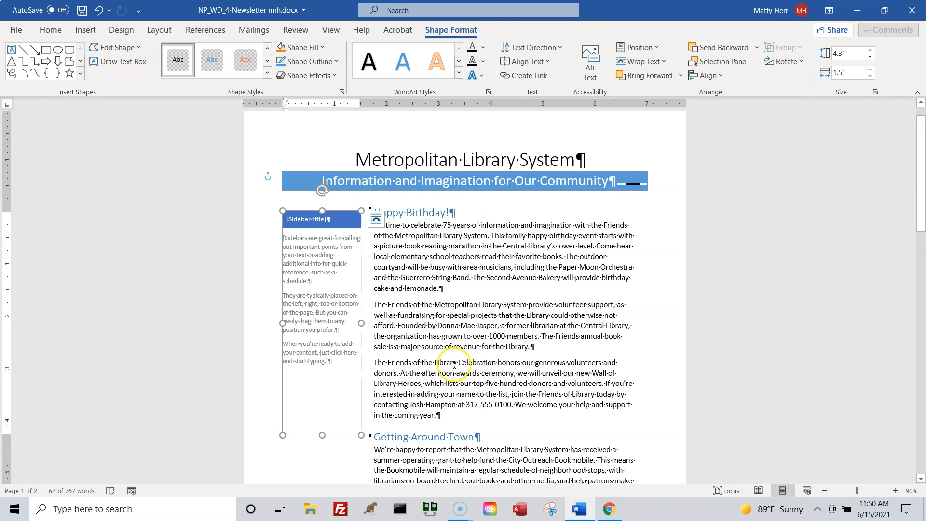
# Review the sidebar's text wrapping and Fix Position on Page settings, and return the insertion point to the body text.
pyautogui.scroll(-4, 374, 304)
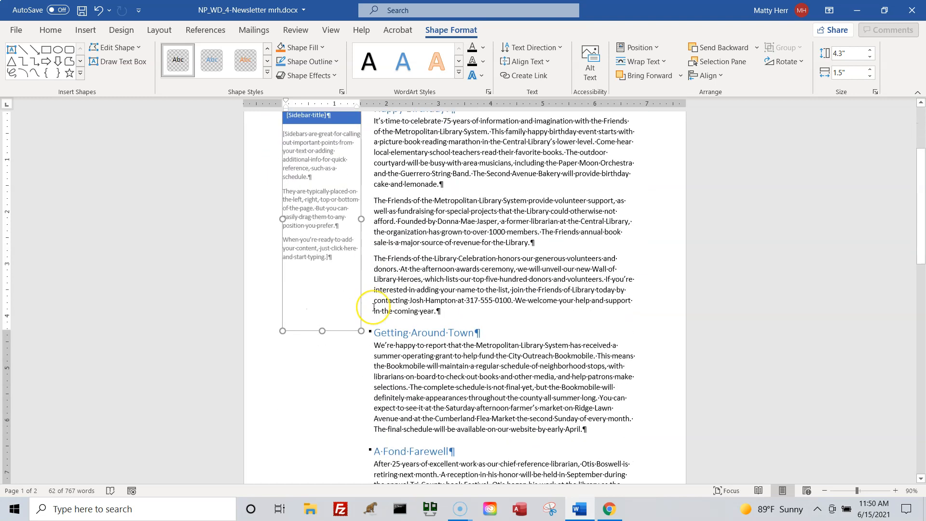
pyautogui.scroll(4, 374, 305)
pyautogui.scroll(-1, 374, 307)
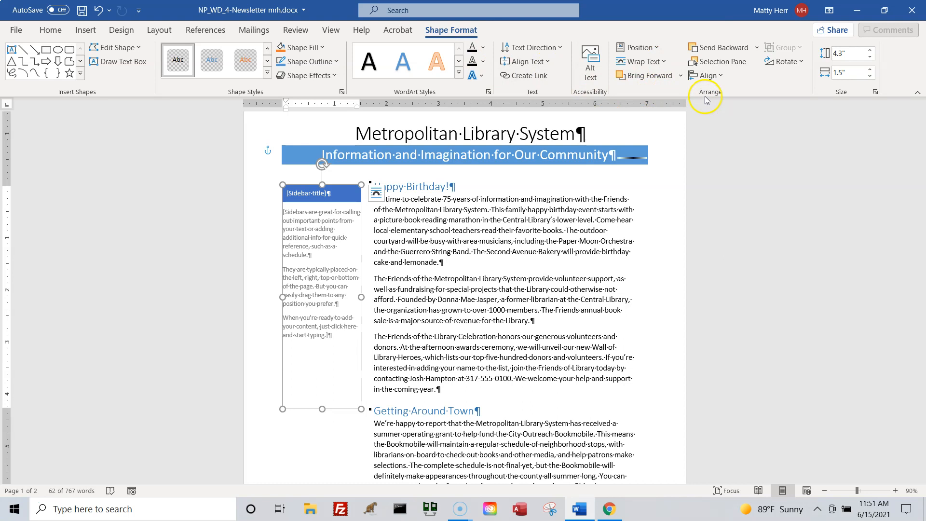
pyautogui.click(664, 62)
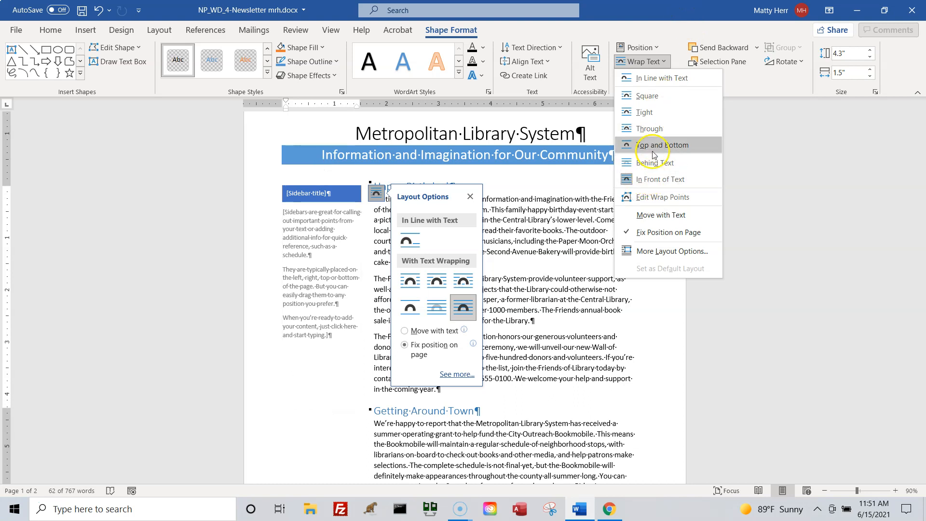
pyautogui.click(650, 239)
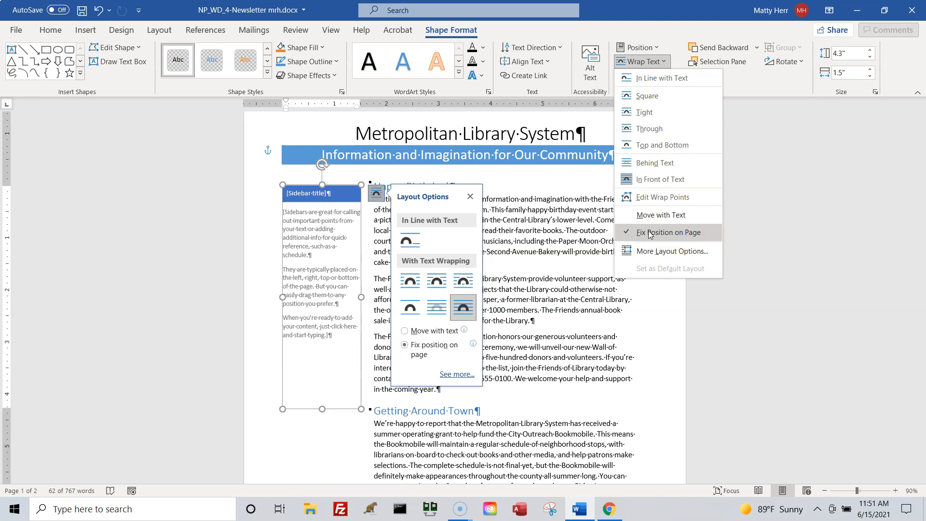
pyautogui.click(603, 358)
pyautogui.click(603, 359)
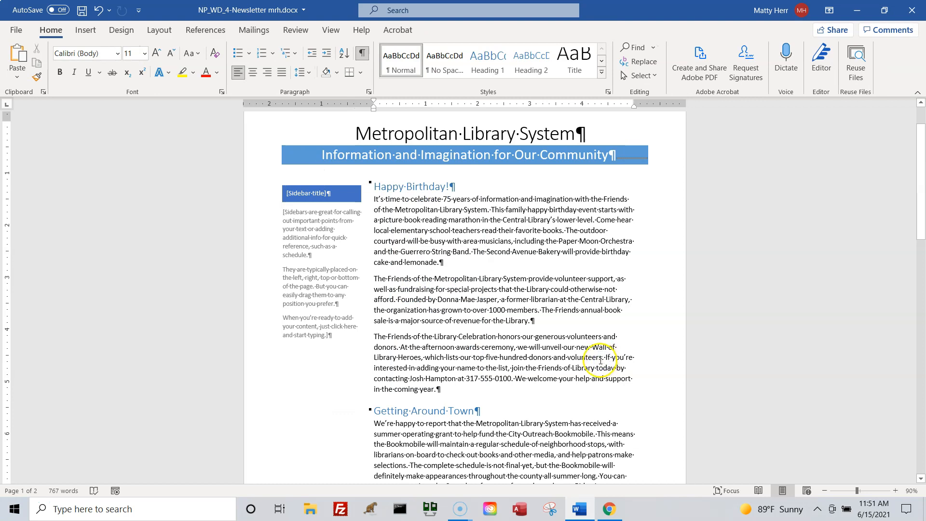
pyautogui.click(363, 54)
pyautogui.click(363, 54)
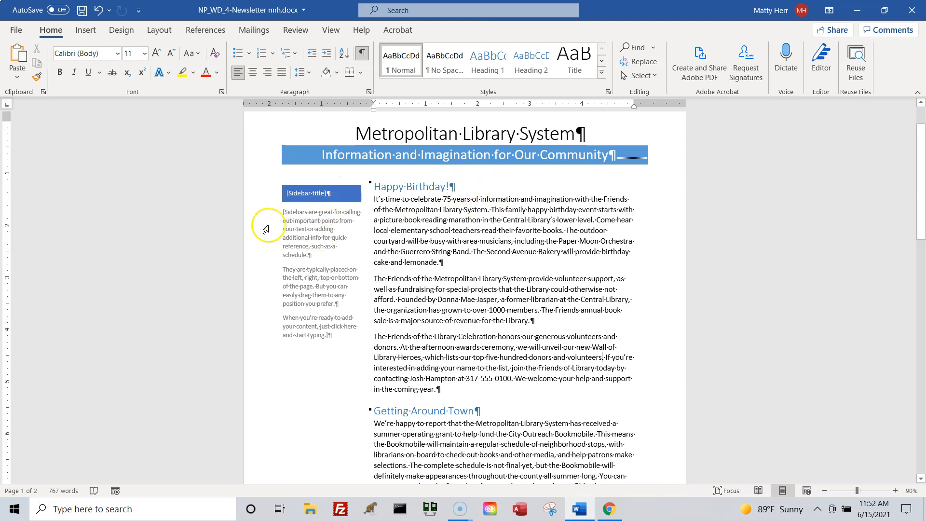
# Replace the sidebar's title placeholder with "Operating Hours".
pyautogui.click(306, 193)
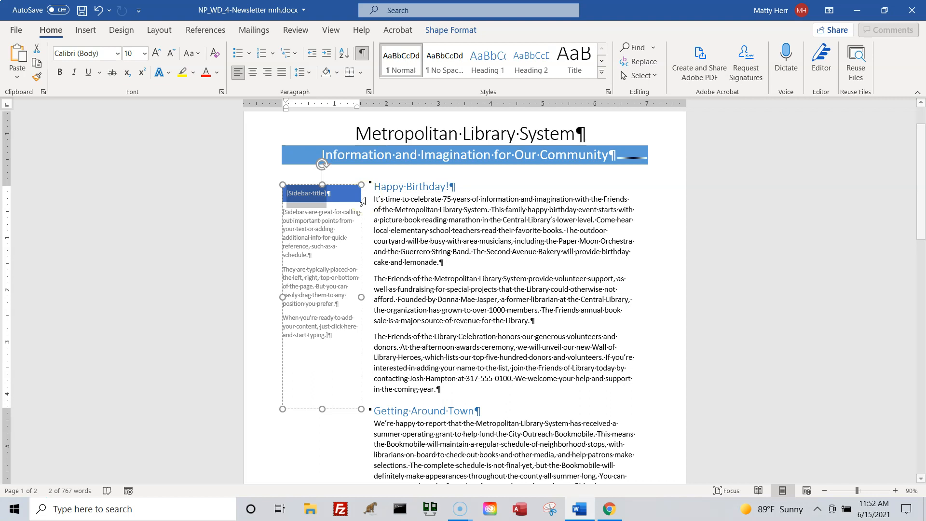
pyautogui.write('Opera')
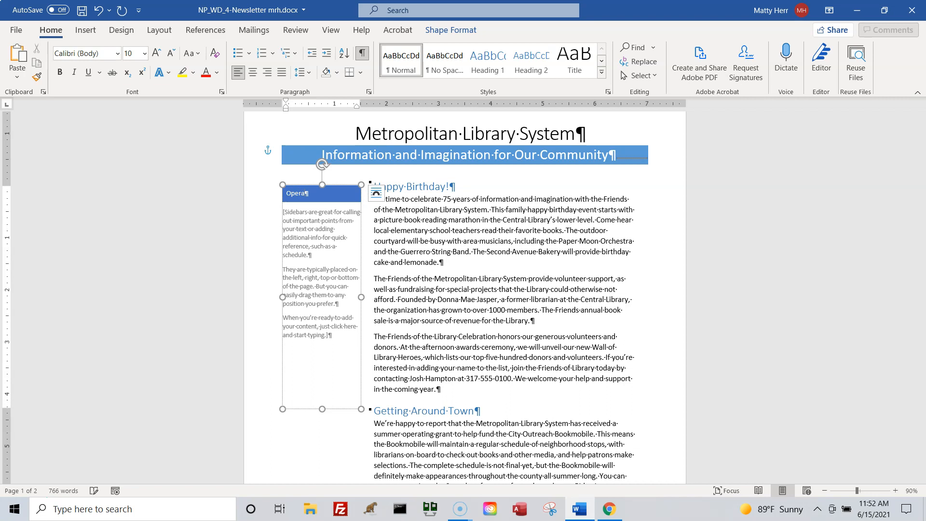
pyautogui.write('ting Hours')
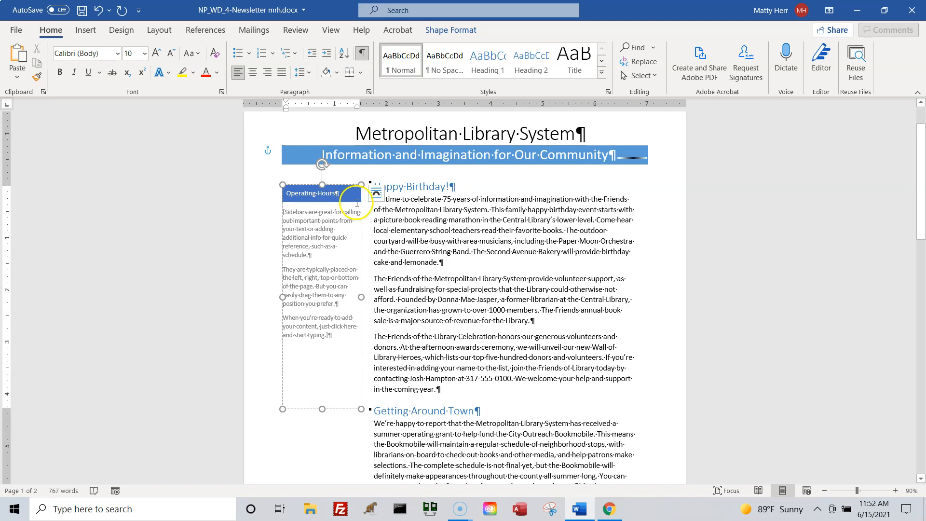
# Replace the Operating Hours sidebar's placeholder body text with the text inserted from the file Support_WD_4_Hours.docx.
pyautogui.click(305, 225)
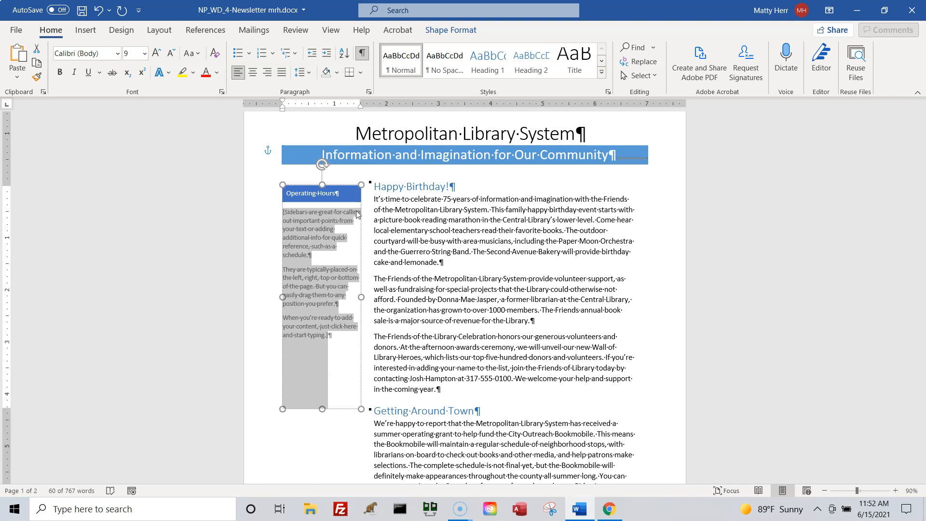
pyautogui.press('Delete')
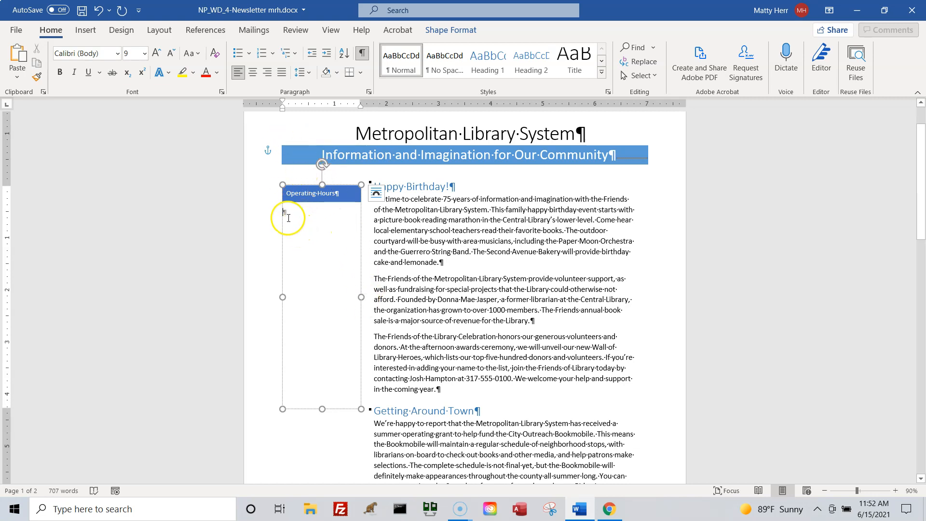
pyautogui.click(87, 30)
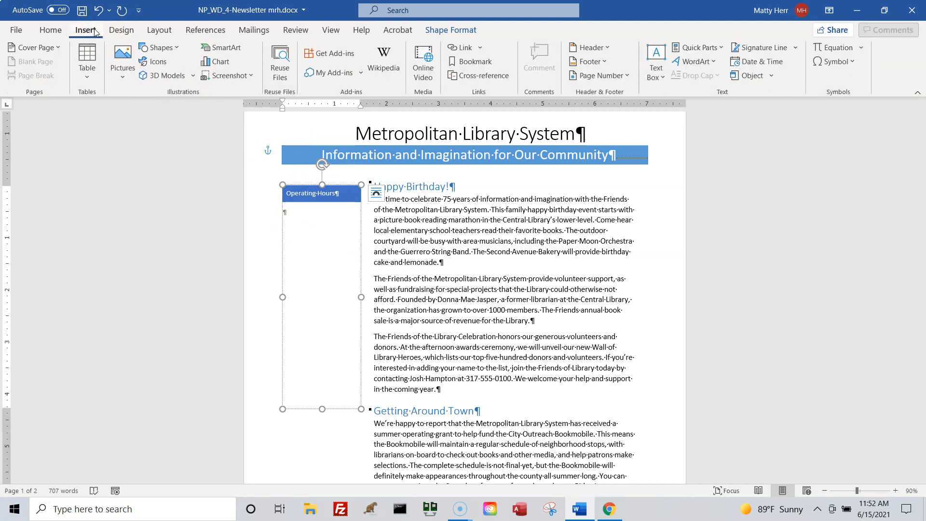
pyautogui.click(728, 94)
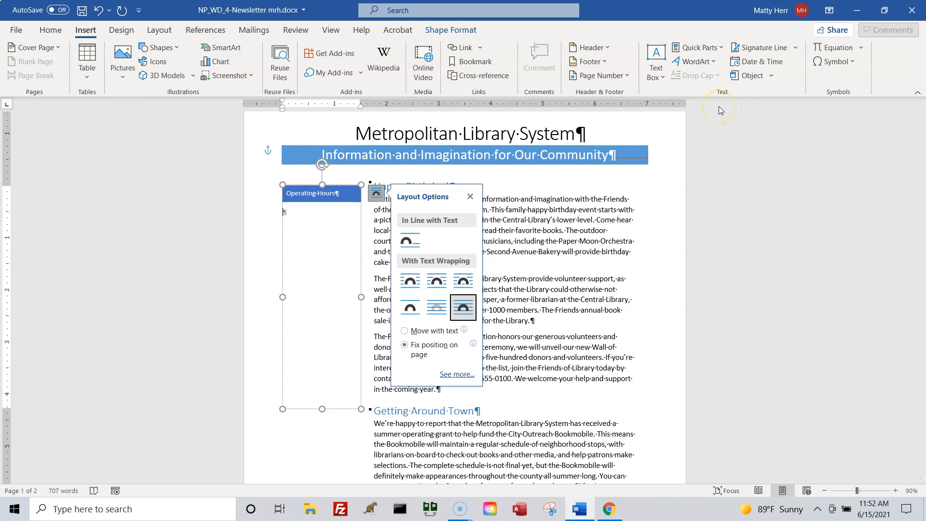
pyautogui.click(771, 78)
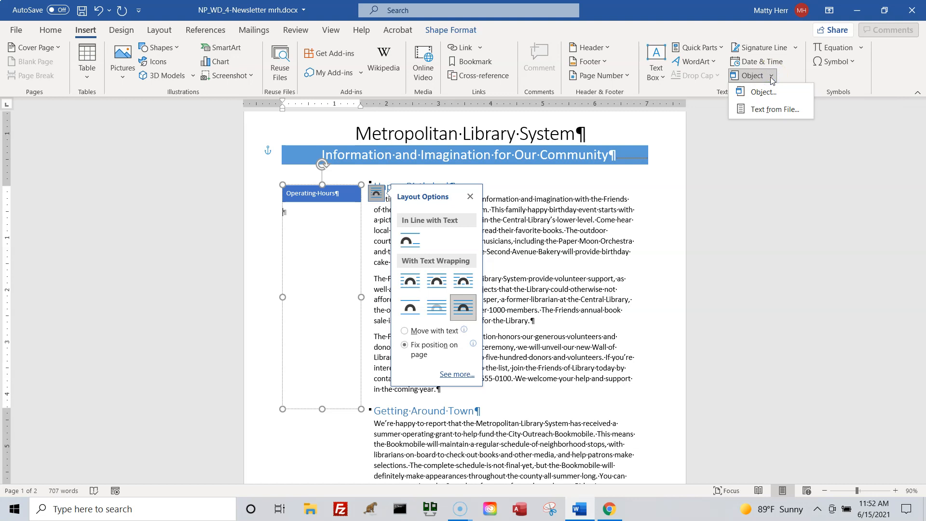
pyautogui.click(770, 113)
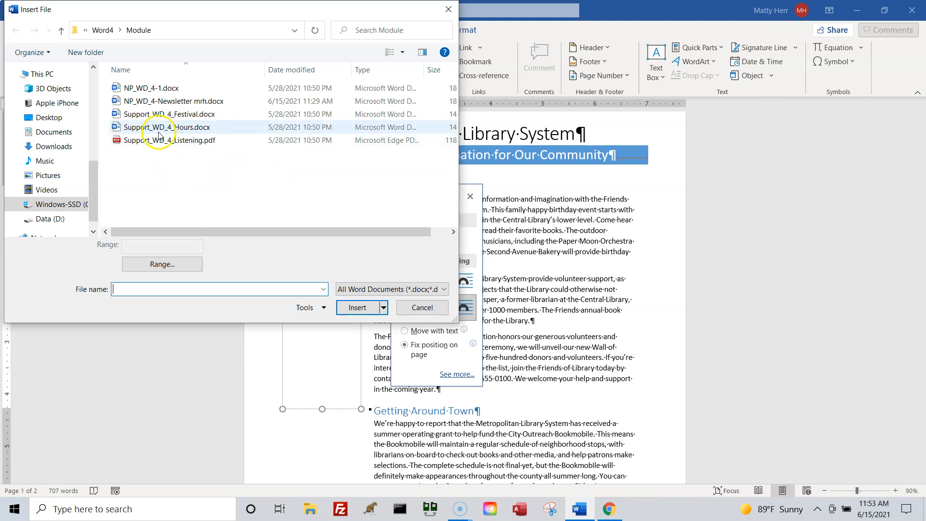
pyautogui.click(176, 128)
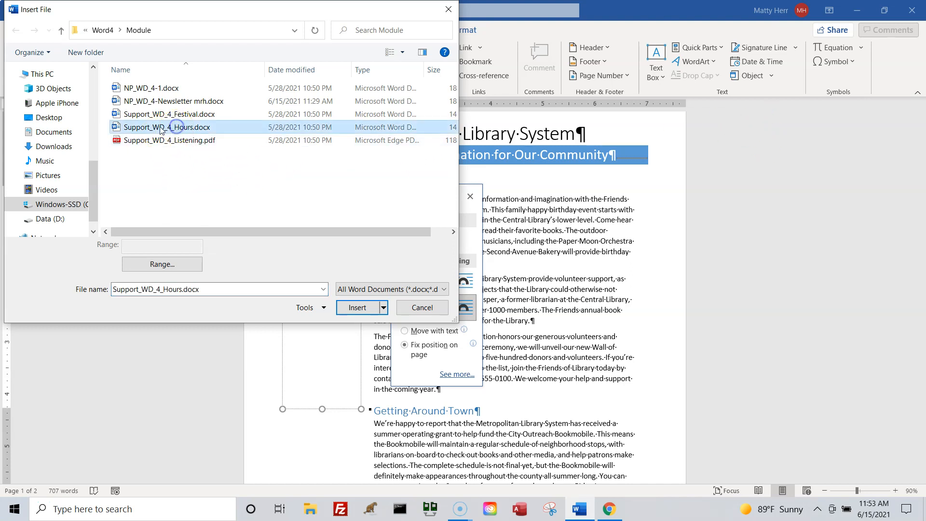
pyautogui.click(187, 133)
pyautogui.click(357, 308)
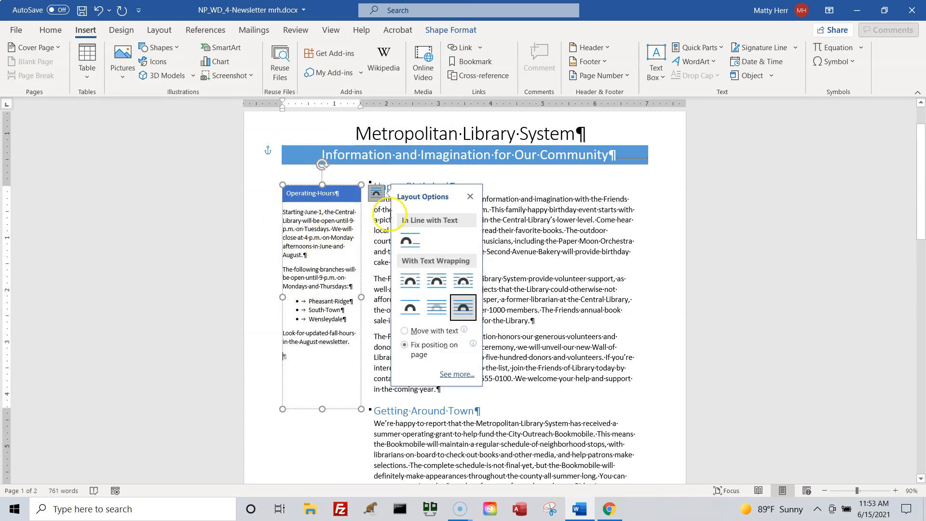
pyautogui.click(470, 196)
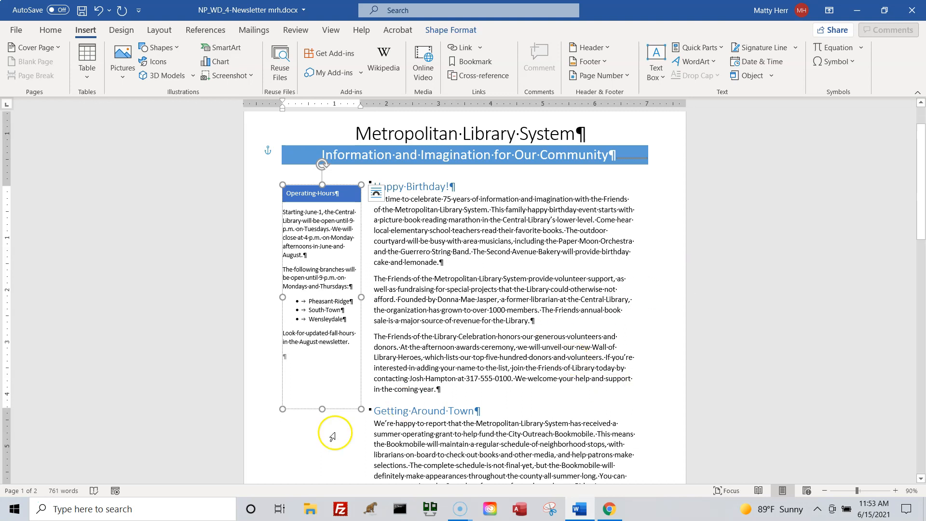
# Delete the empty paragraph at the end of the Operating Hours sidebar text.
pyautogui.click(896, 491)
pyautogui.click(896, 491)
pyautogui.click(896, 491)
pyautogui.click(896, 491)
pyautogui.click(896, 491)
pyautogui.click(897, 491)
pyautogui.click(166, 358)
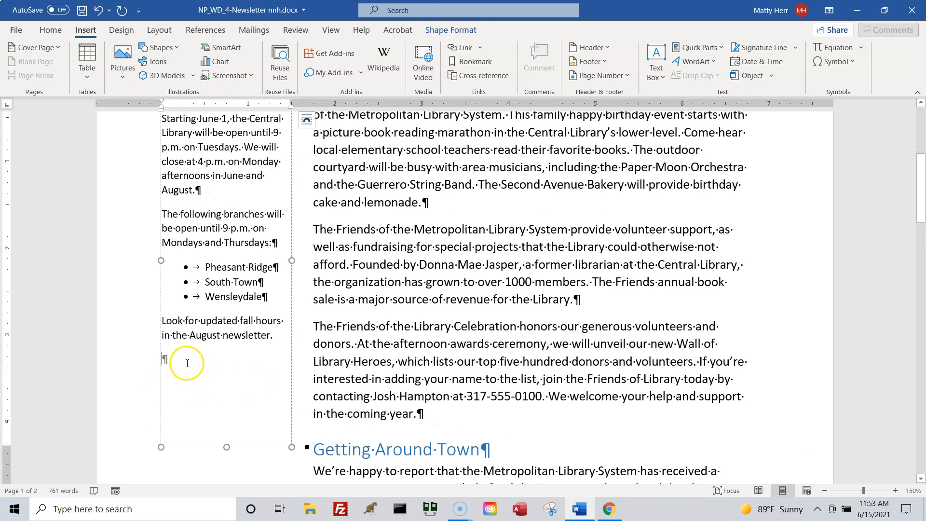
pyautogui.press('BackSpace')
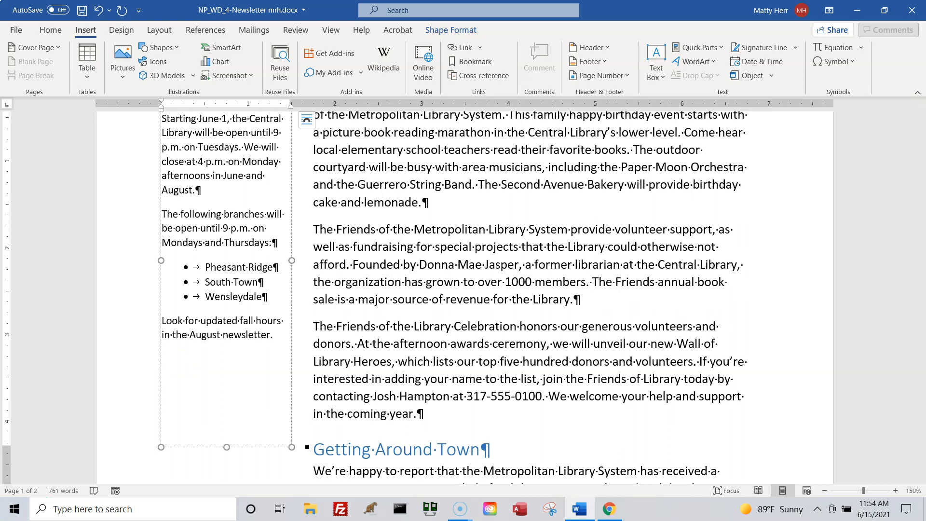
# Set the font size of all text in the Operating Hours sidebar, including its title, to 11 points.
pyautogui.click(48, 31)
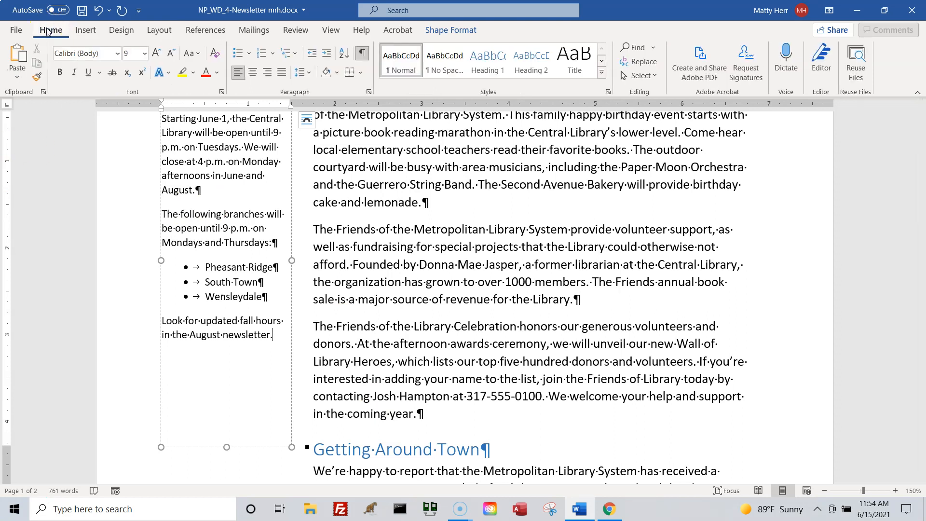
pyautogui.click(234, 358)
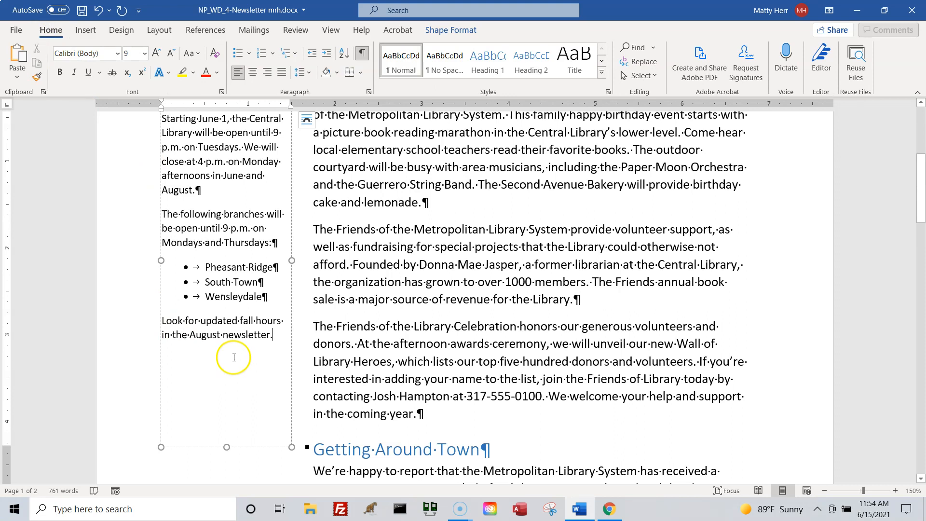
pyautogui.click(269, 359)
pyautogui.hotkey('ctrl', 'a')
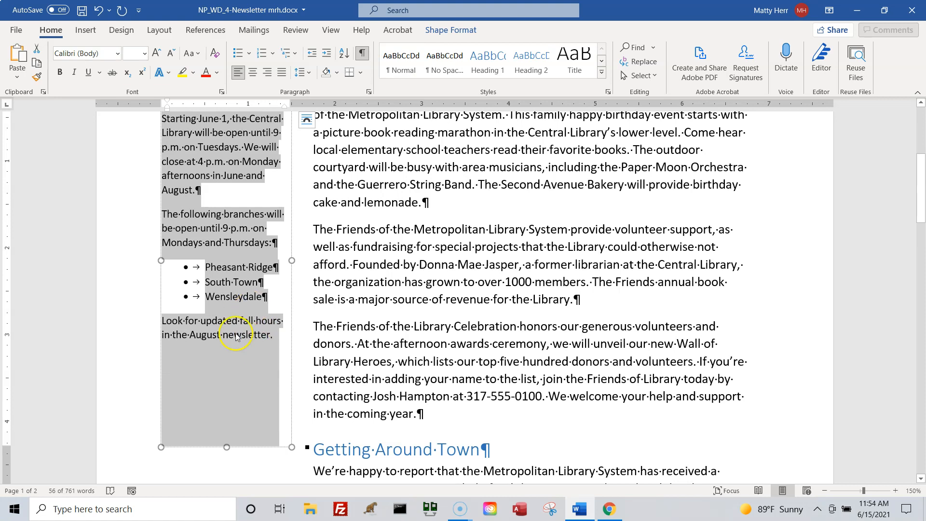
pyautogui.scroll(4, 242, 338)
pyautogui.scroll(-2, 237, 336)
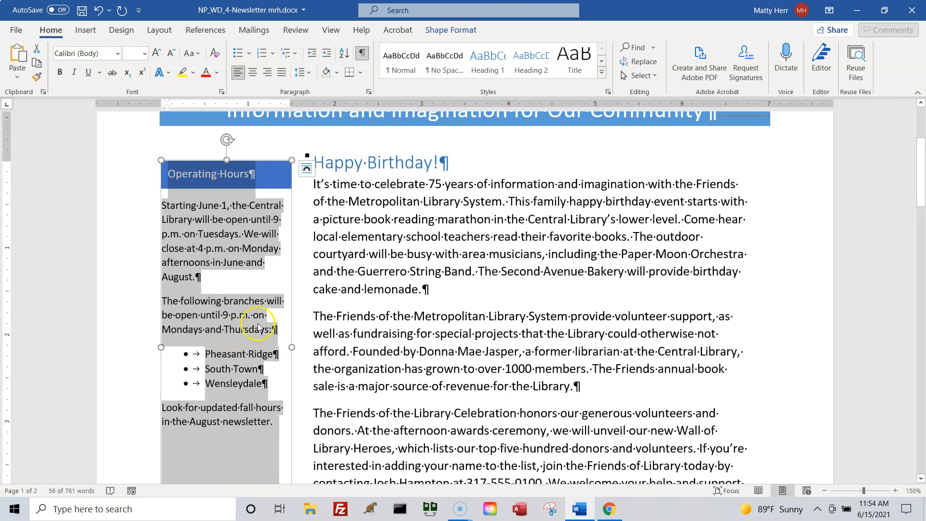
pyautogui.click(144, 53)
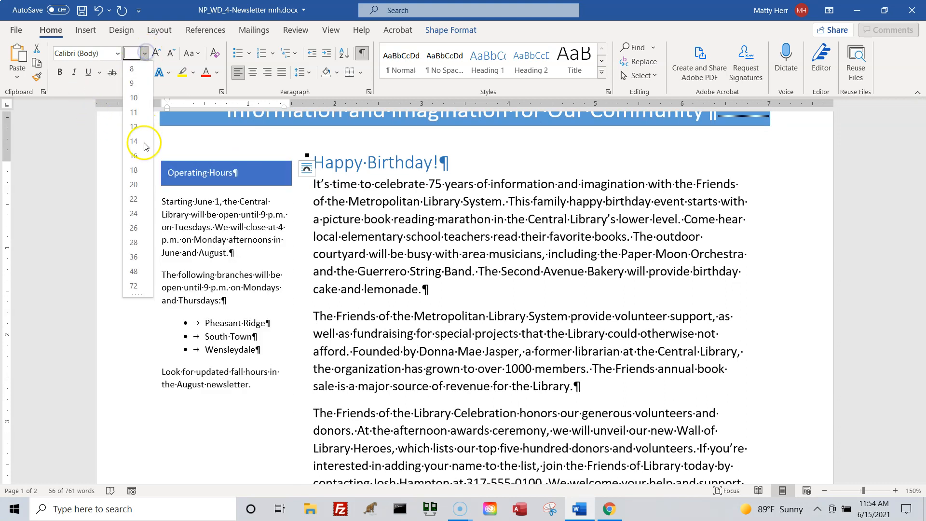
pyautogui.click(139, 113)
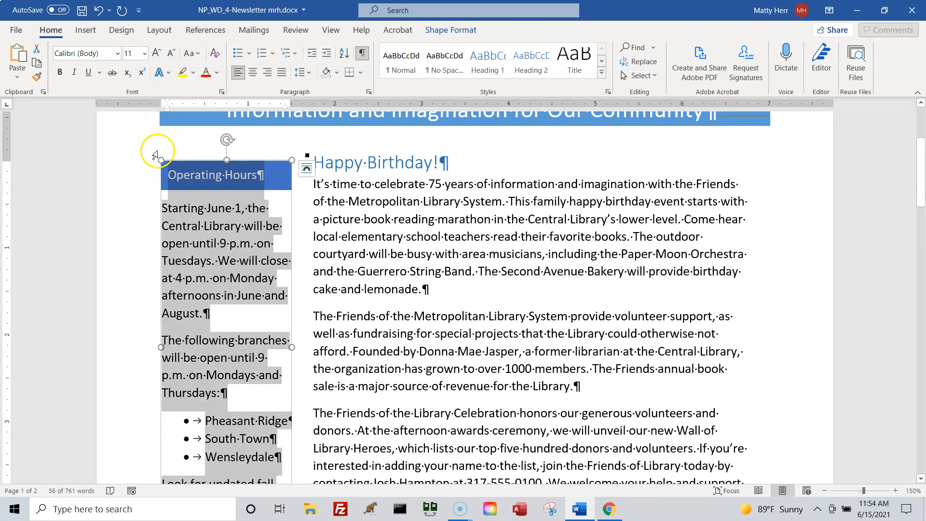
pyautogui.click(402, 233)
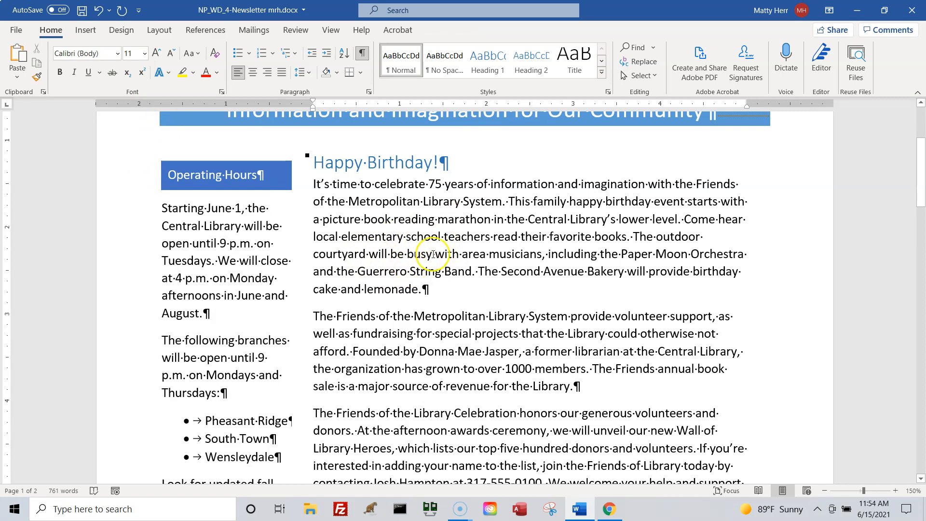
pyautogui.click(424, 240)
pyautogui.click(145, 53)
pyautogui.click(145, 53)
pyautogui.click(231, 273)
pyautogui.click(226, 277)
pyautogui.click(226, 278)
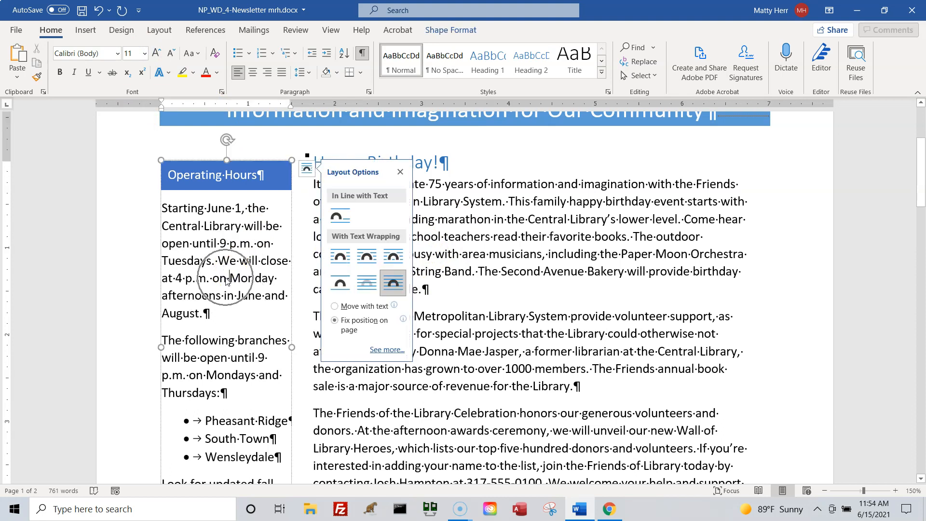
pyautogui.click(145, 54)
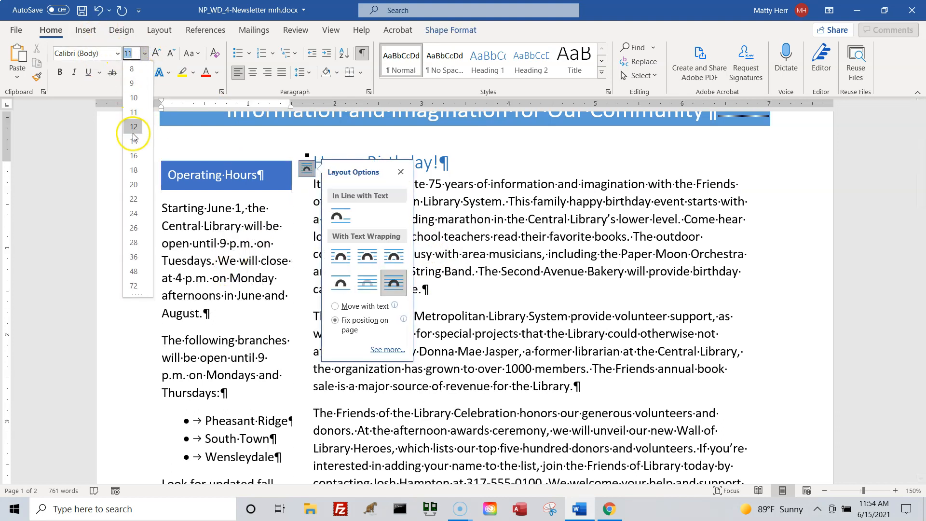
pyautogui.press('Escape')
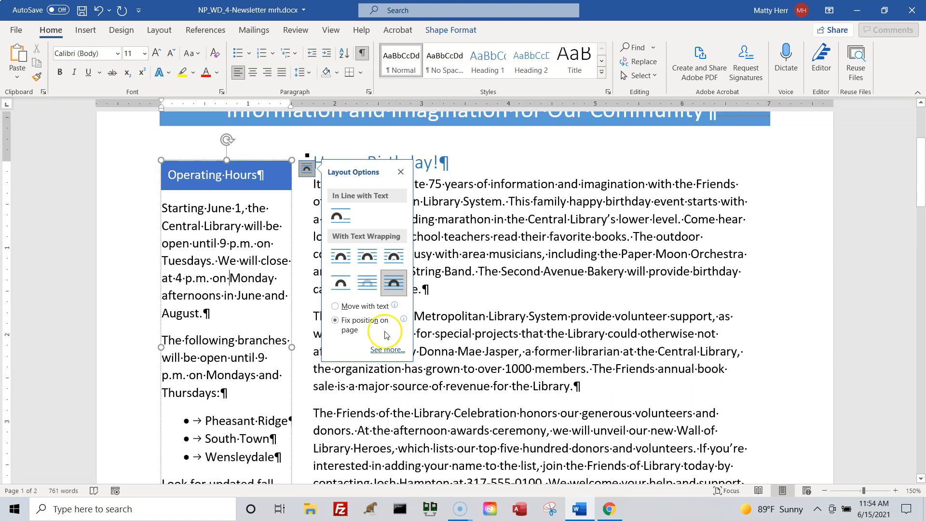
# Return the insertion point to the newsletter's body text and save the document.
pyautogui.click(497, 351)
pyautogui.click(52, 31)
pyautogui.click(82, 10)
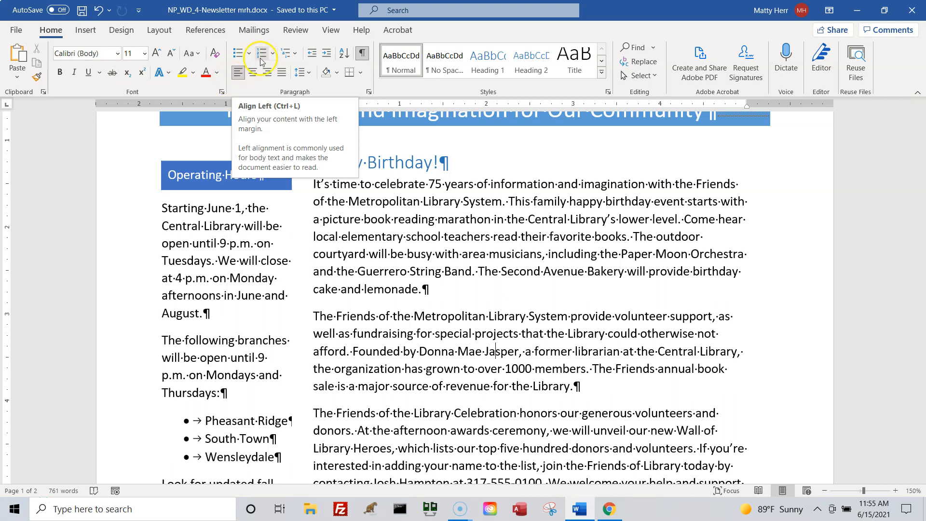
# Draw a text box about 3.8 inches high and 1.5 inches wide below the Operating Hours sidebar, beside the "Getting Around Town" article.
pyautogui.scroll(-1, 425, 318)
pyautogui.scroll(-4, 425, 318)
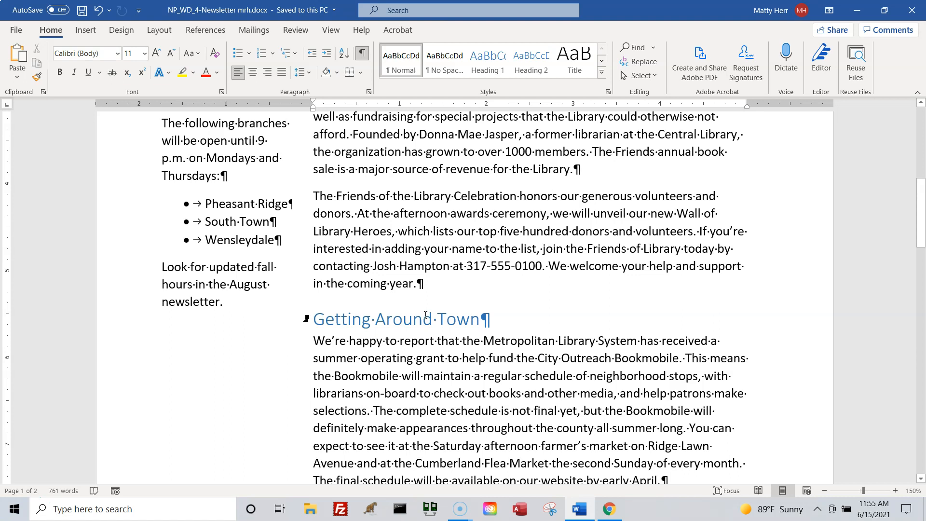
pyautogui.scroll(-3, 426, 316)
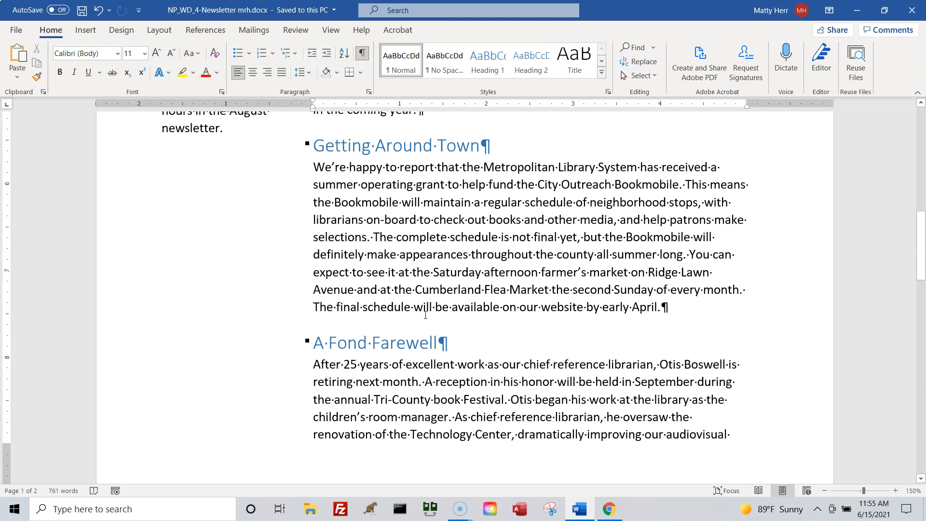
pyautogui.click(825, 491)
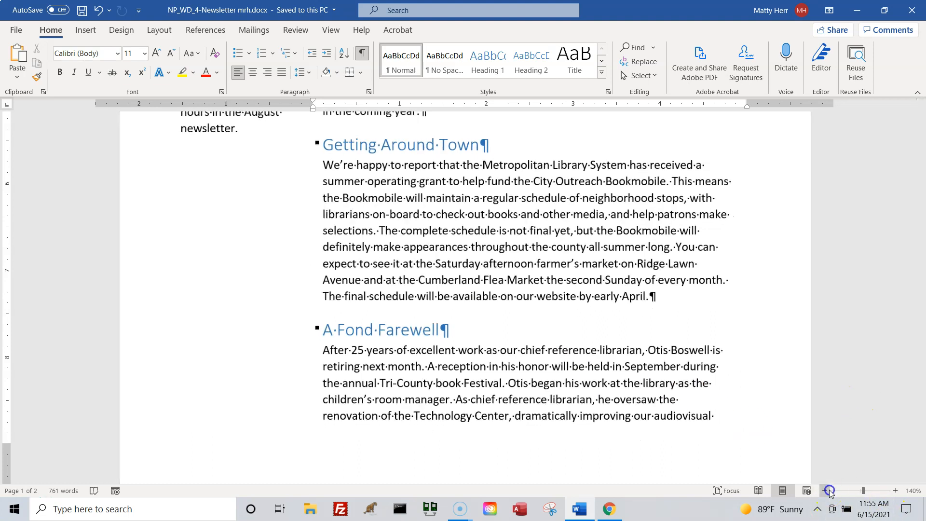
pyautogui.click(825, 490)
pyautogui.click(825, 490)
pyautogui.scroll(1, 671, 415)
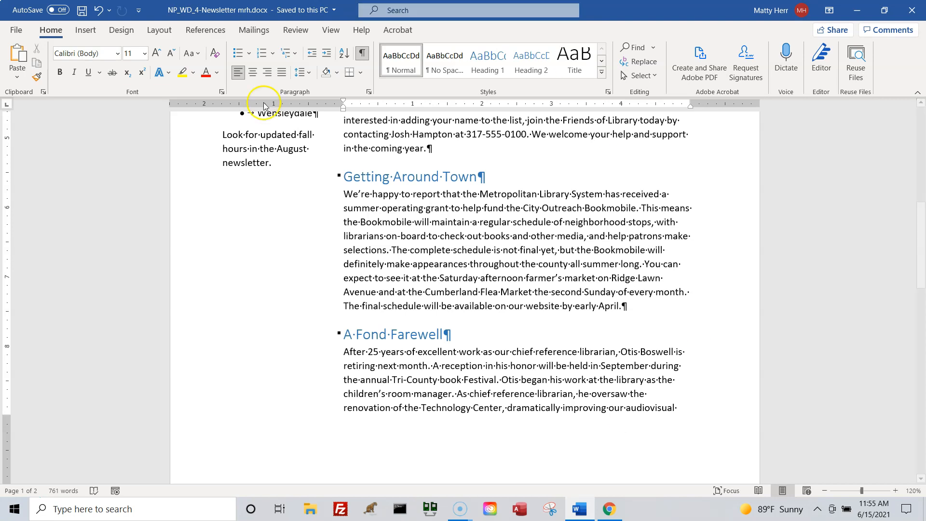
pyautogui.click(86, 30)
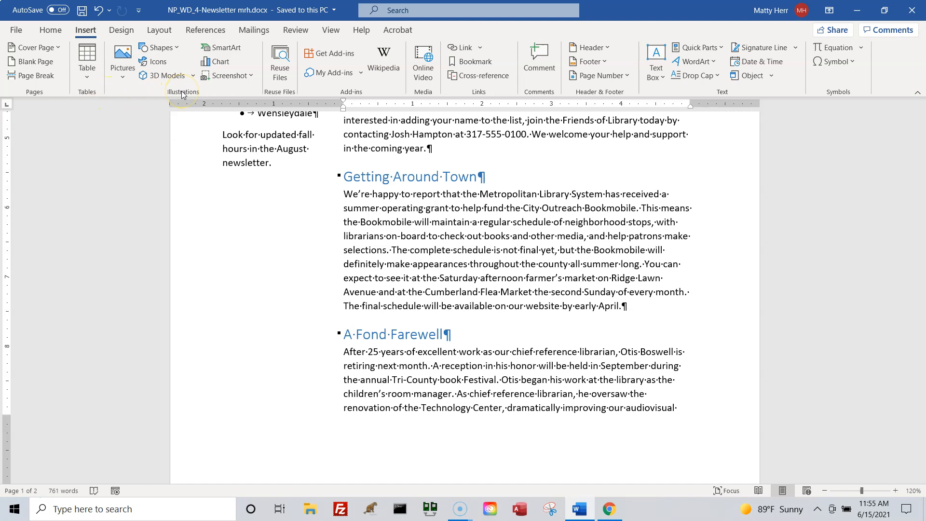
pyautogui.click(178, 46)
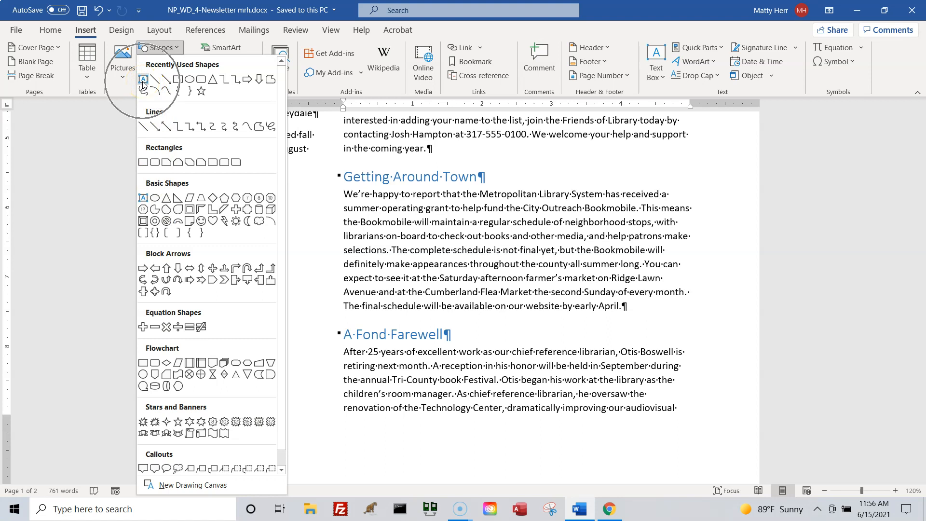
pyautogui.click(142, 199)
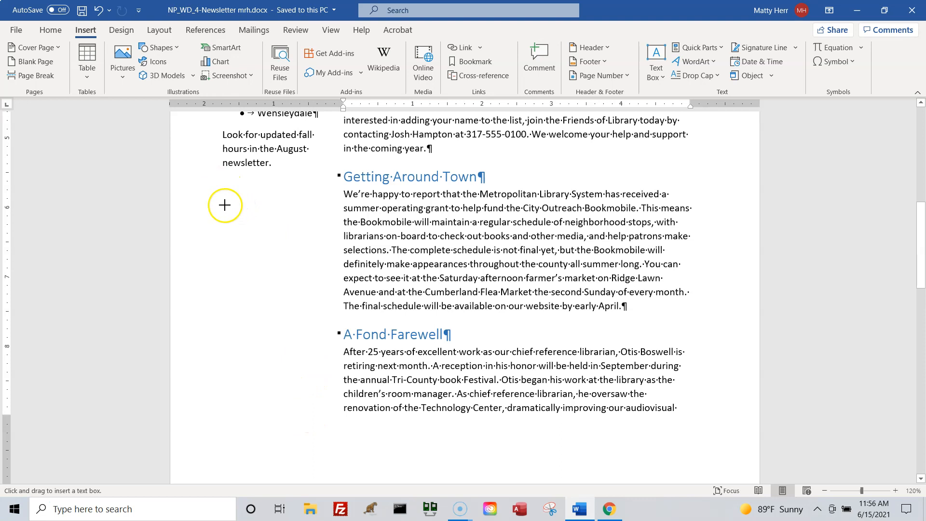
pyautogui.moveTo(320, 451); pyautogui.dragTo(216, 191)
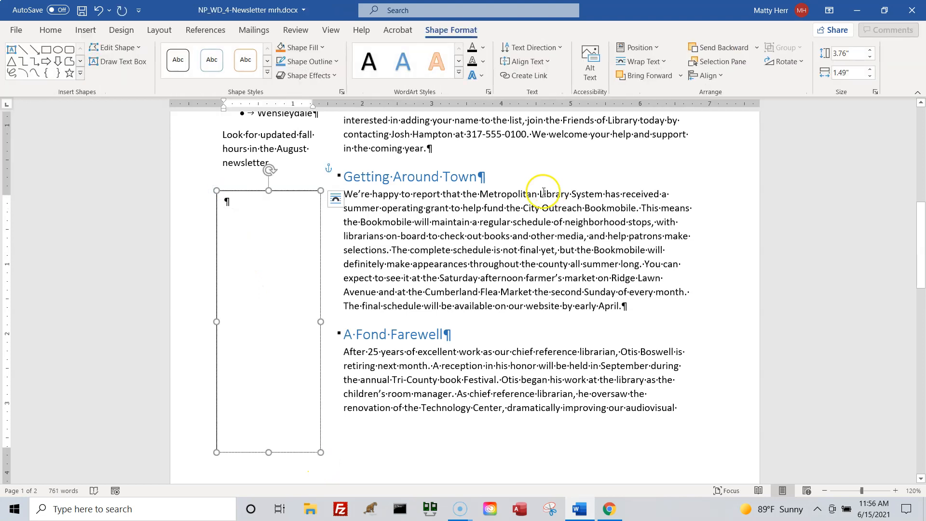
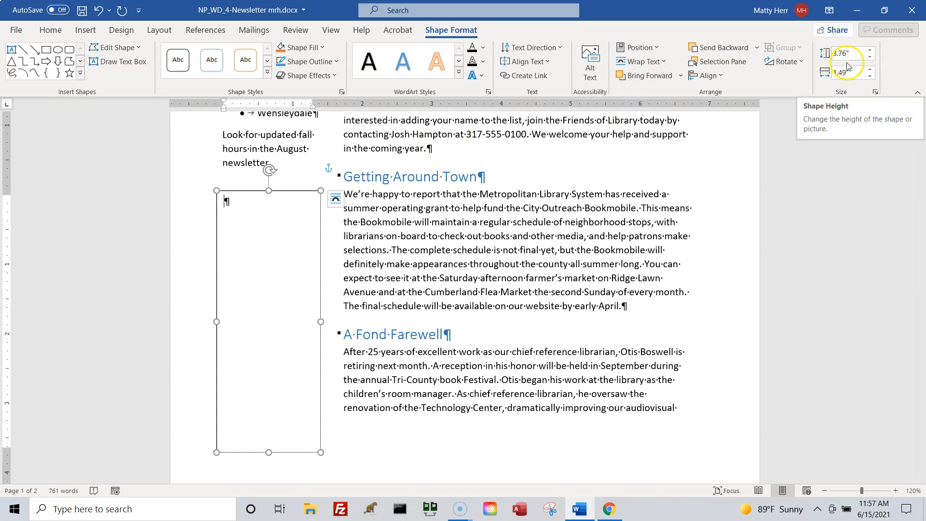
# Set the new text box's height to 2.5 inches and its width to 1.5 inches, and deselect it.
pyautogui.click(844, 54)
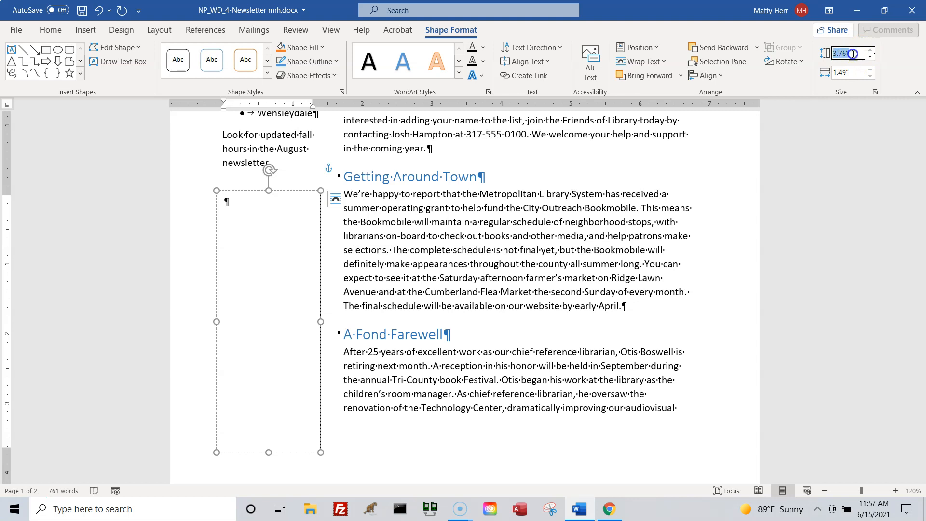
pyautogui.write('2.5')
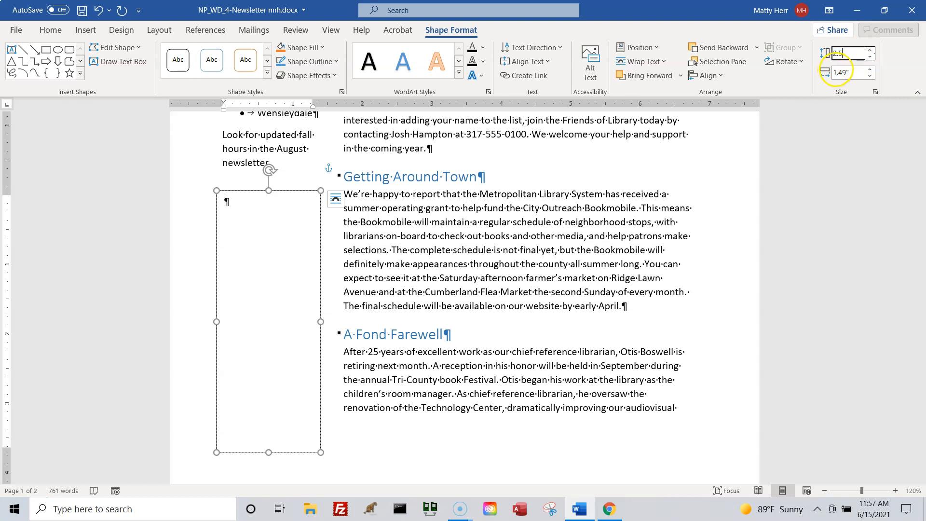
pyautogui.click(854, 73)
pyautogui.write('1.5')
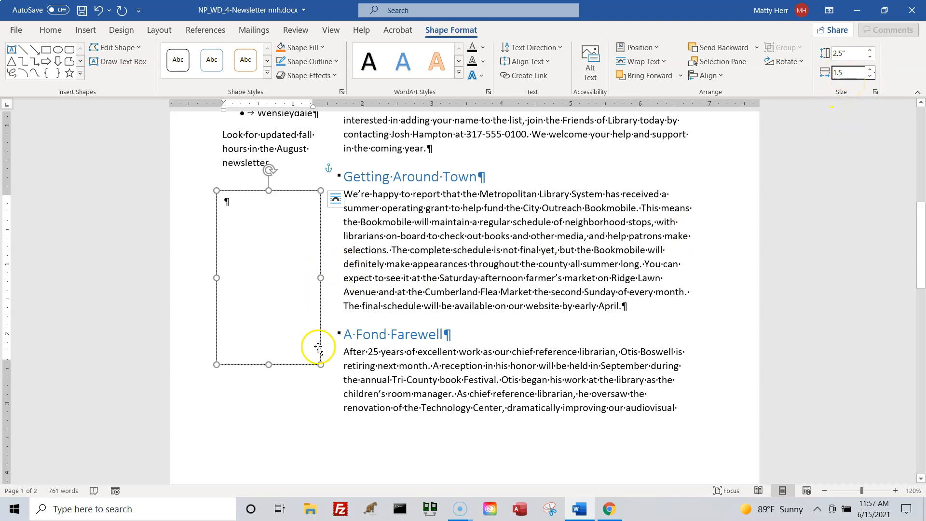
pyautogui.click(346, 288)
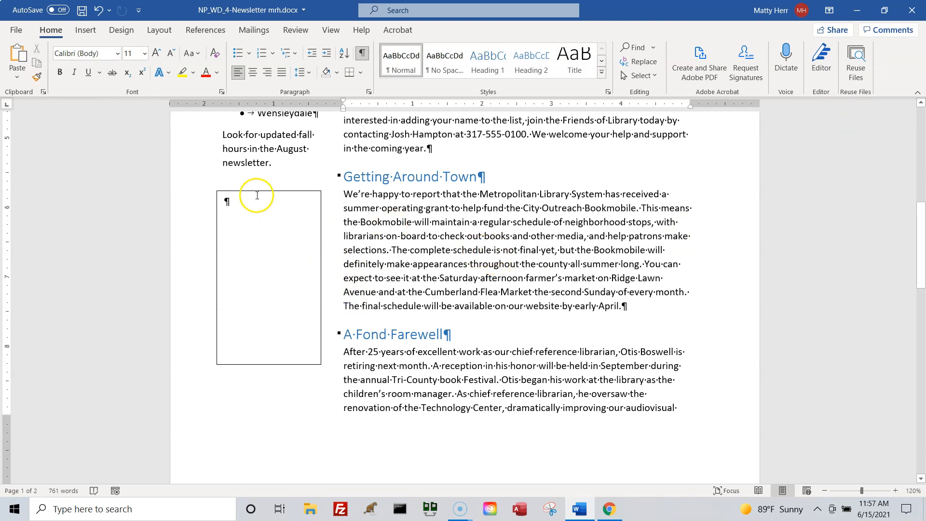
# Move the empty text box down so its lower edge lines up with the last body text line on the page, and deselect it.
pyautogui.moveTo(257, 192); pyautogui.dragTo(257, 238)
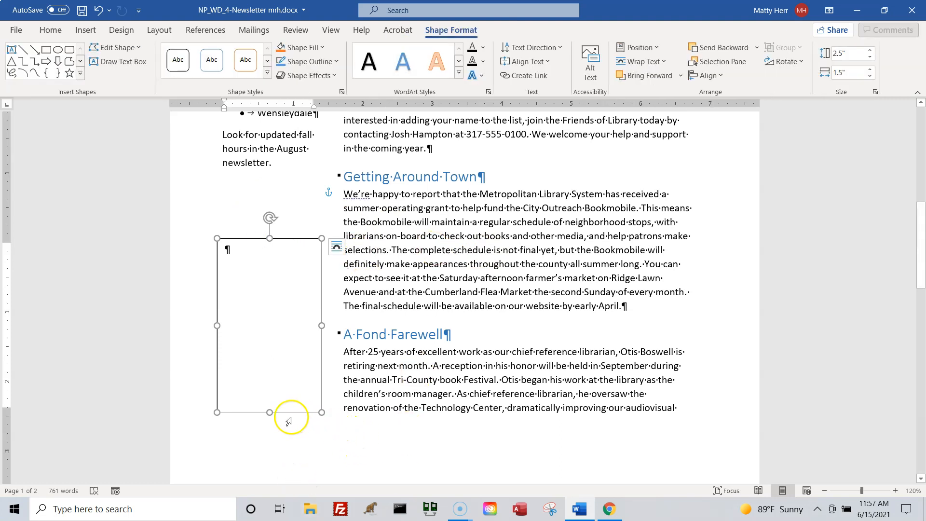
pyautogui.click(389, 425)
pyautogui.click(296, 413)
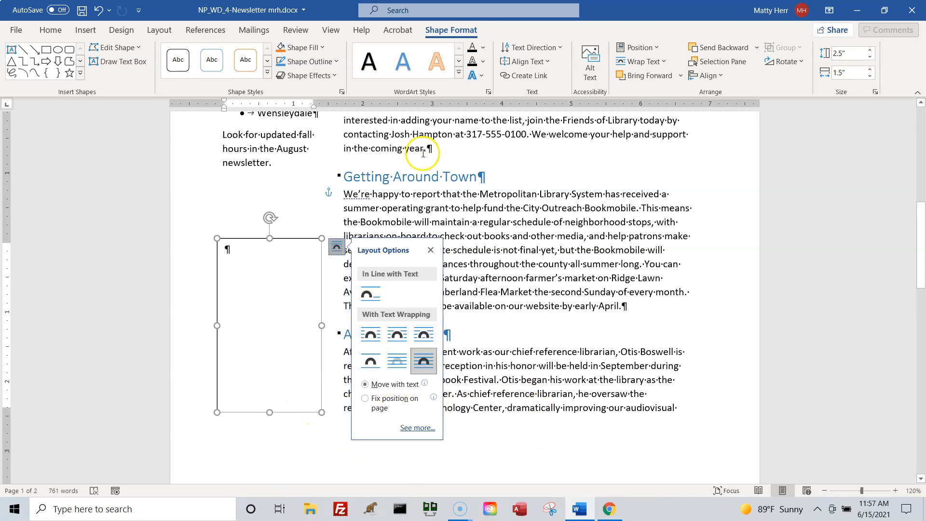
pyautogui.click(431, 249)
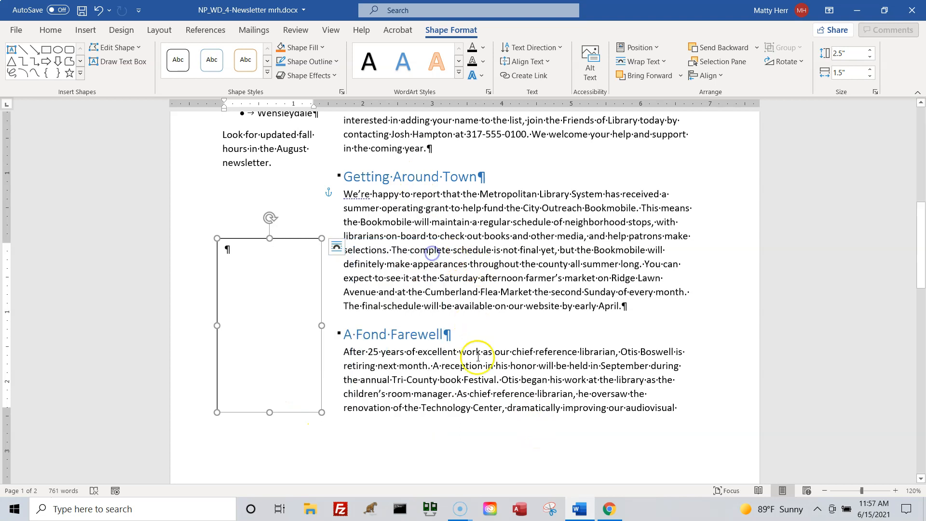
pyautogui.click(514, 408)
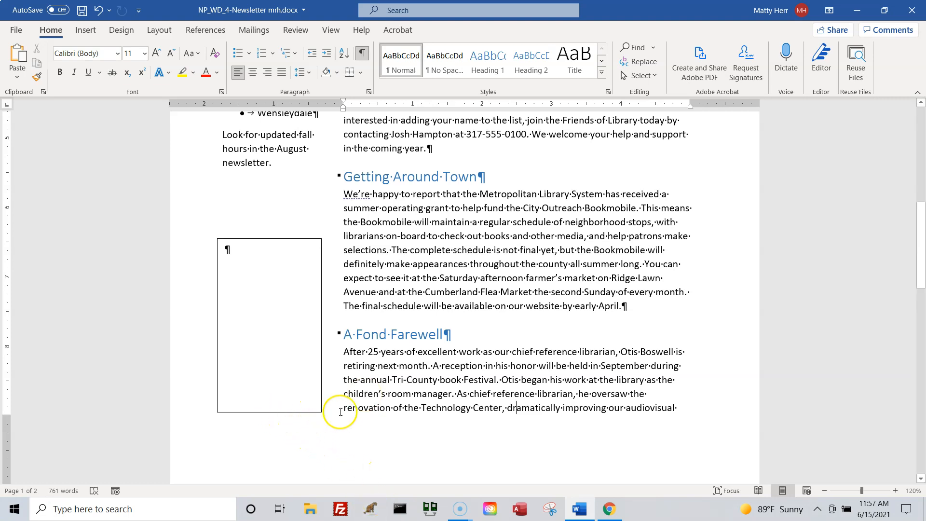
pyautogui.click(291, 411)
# Copy the sentence "The complete schedule is not final yet, but the Bookmobile will definitely make appearances throughout the county all summer long." into the text box.
pyautogui.moveTo(343, 197); pyautogui.dragTo(389, 255)
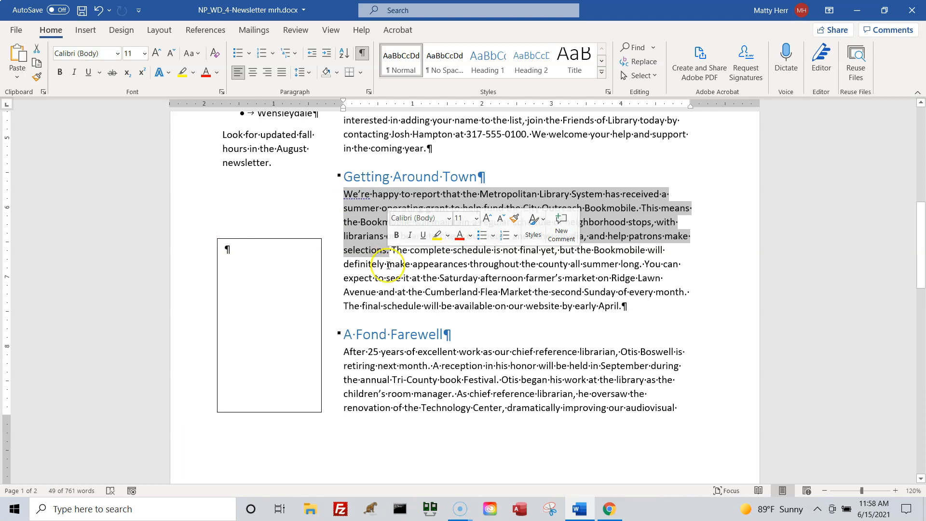
pyautogui.click(411, 265)
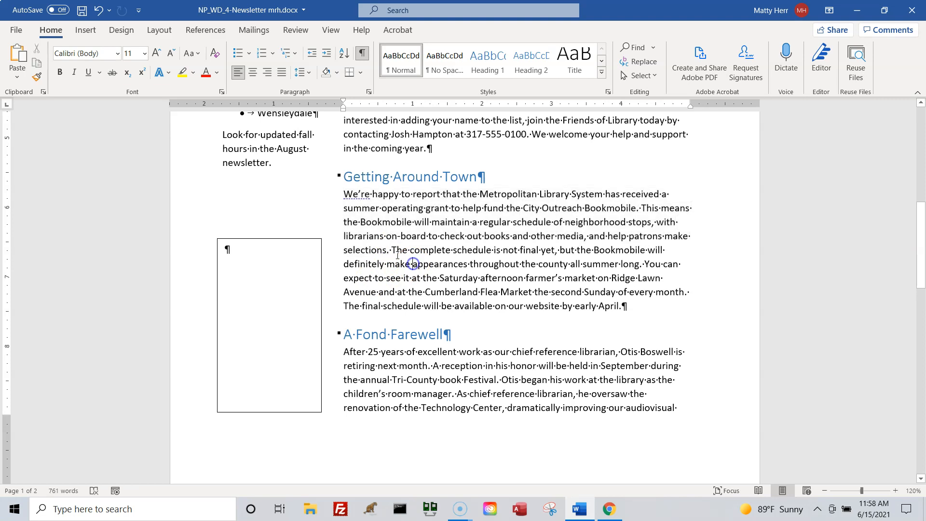
pyautogui.moveTo(392, 250); pyautogui.dragTo(641, 264)
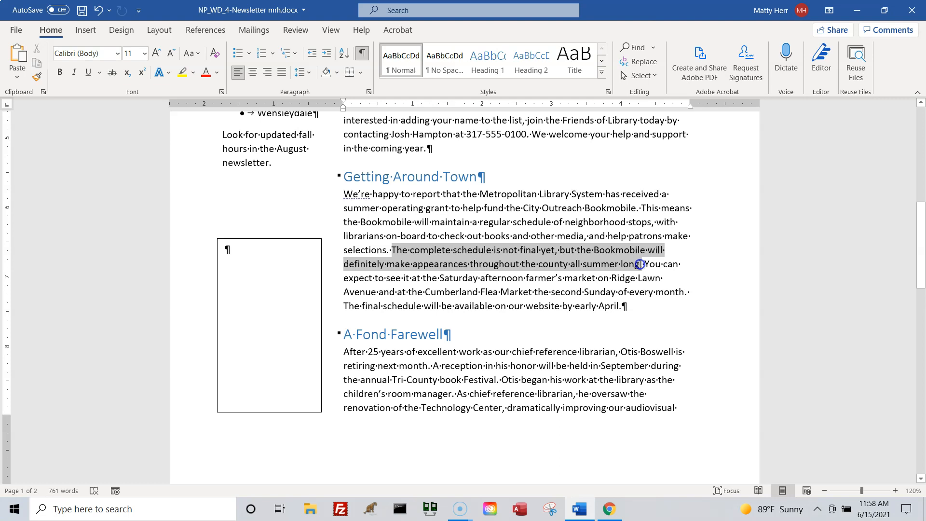
pyautogui.moveTo(638, 264); pyautogui.dragTo(639, 264)
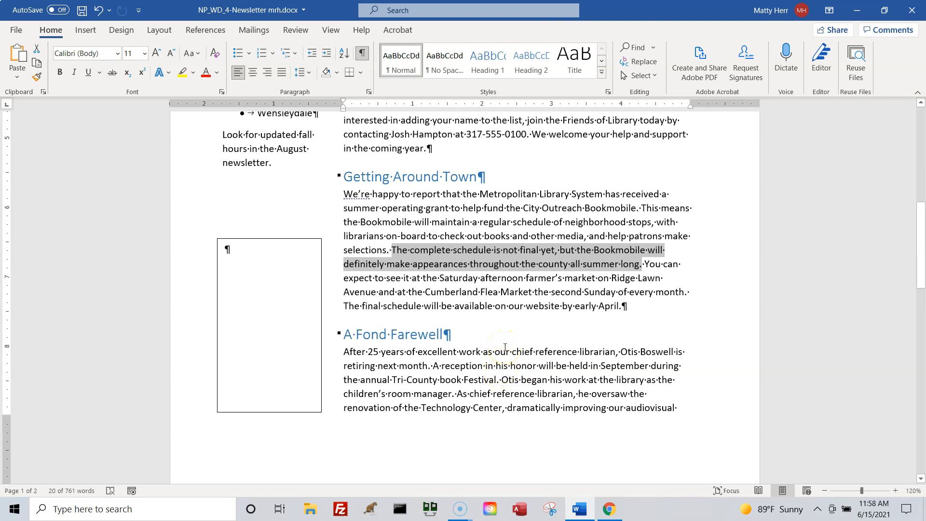
pyautogui.hotkey('ctrl', 'c')
pyautogui.click(288, 283)
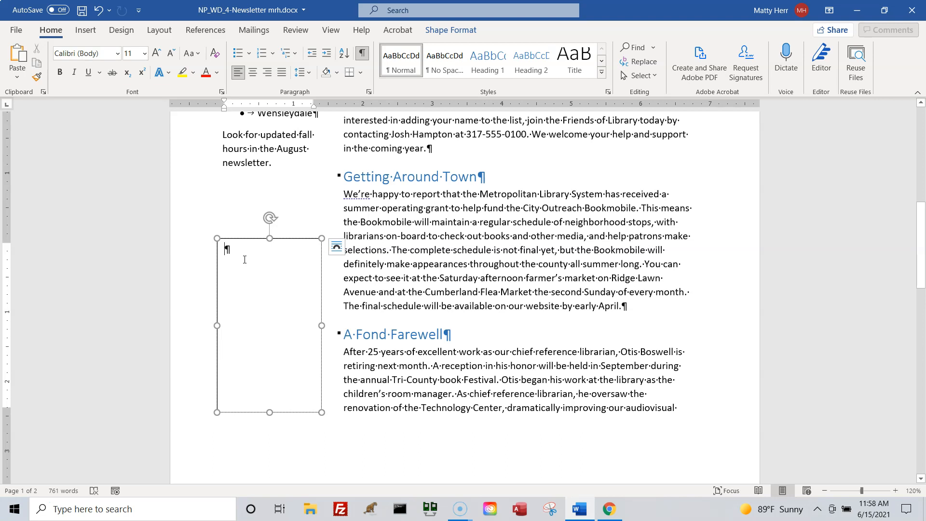
pyautogui.hotkey('ctrl', 'v')
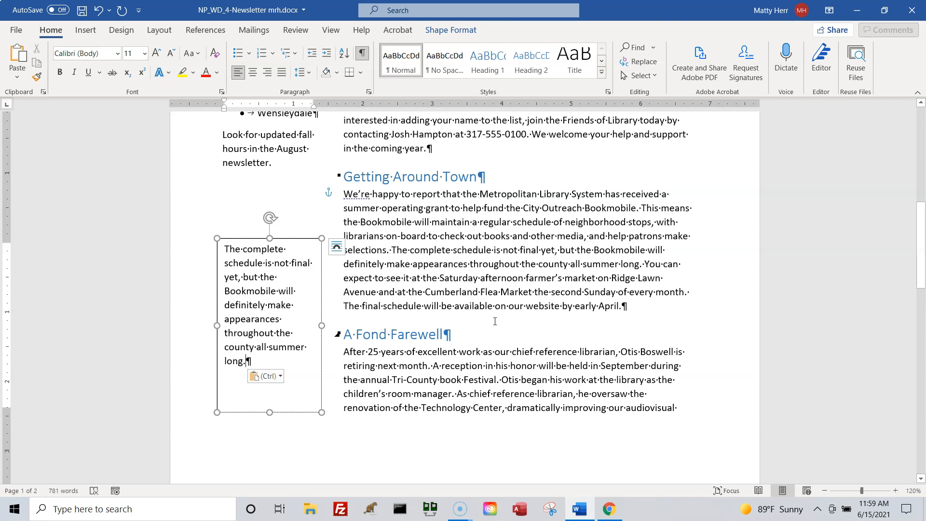
# Enclose the pasted Bookmobile sentence in the text box in double quotation marks.
pyautogui.click(257, 304)
pyautogui.press('ctrl')
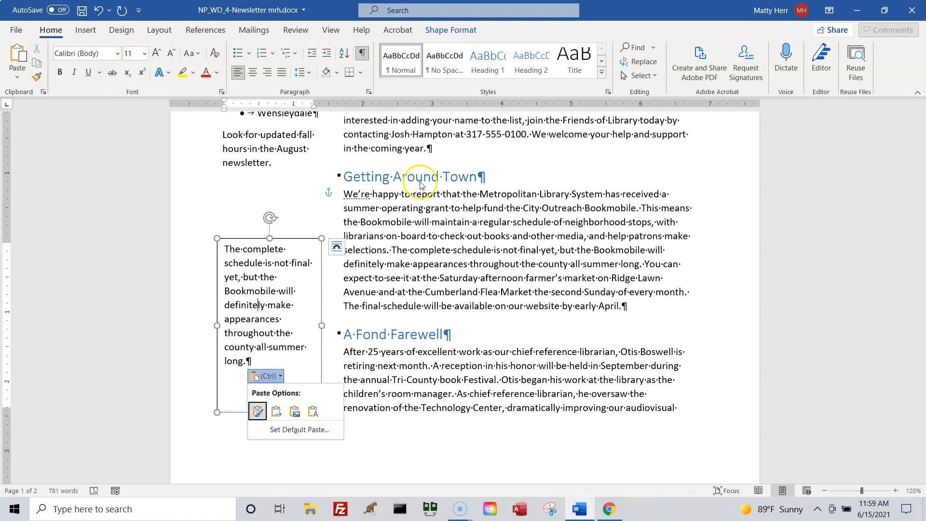
pyautogui.press('ctrl')
pyautogui.press('ctrl')
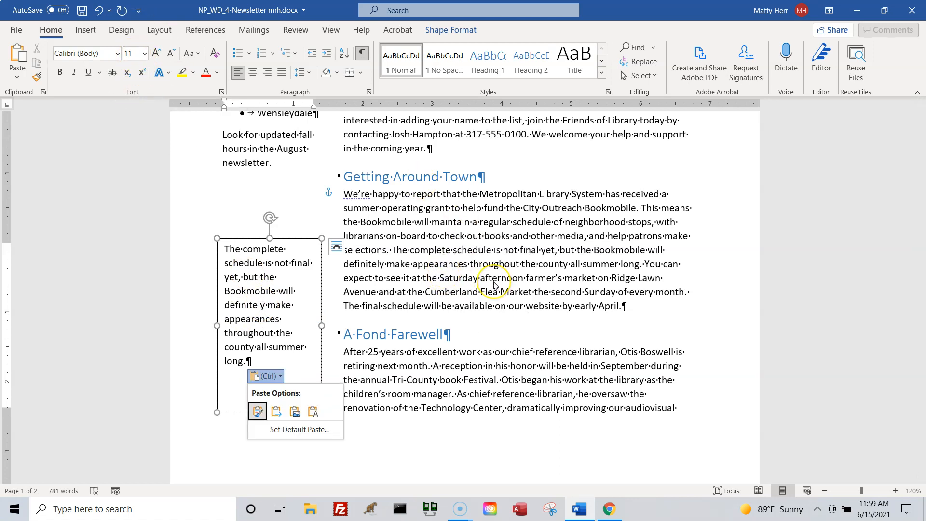
pyautogui.press('ctrl')
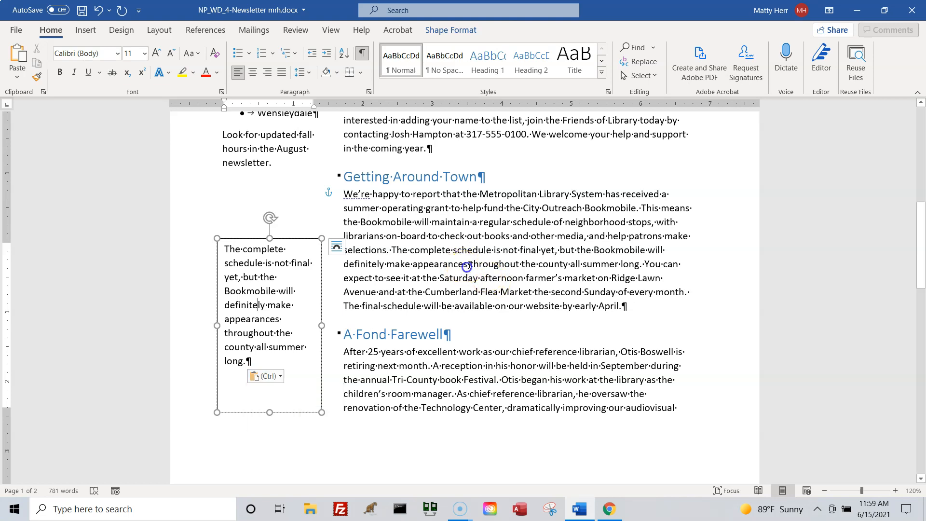
pyautogui.press('ctrl')
pyautogui.press('ctrl')
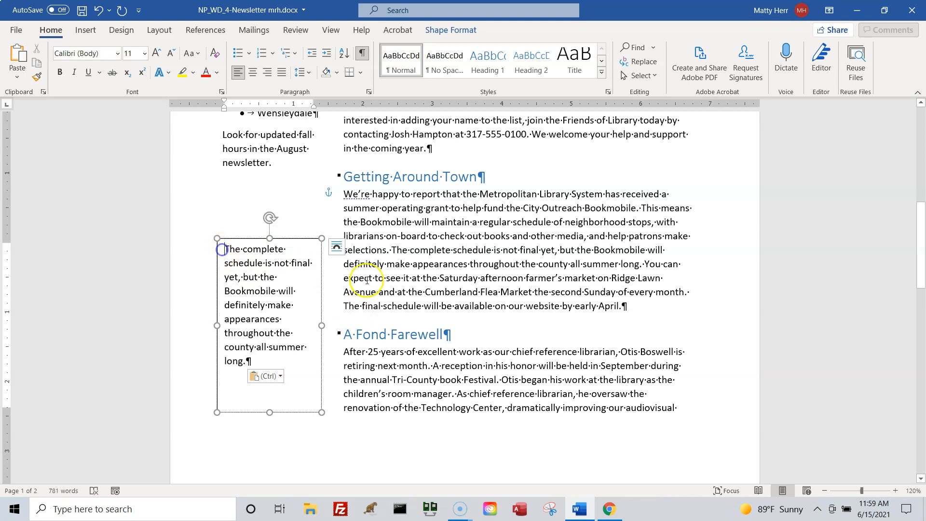
pyautogui.write('"')
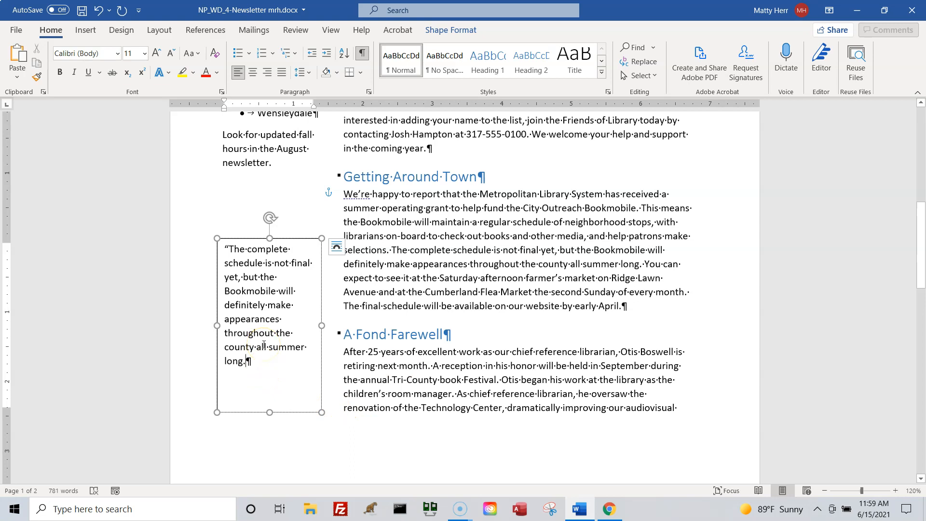
pyautogui.write('"')
# Align the quotation vertically to the middle of the text box.
pyautogui.click(455, 30)
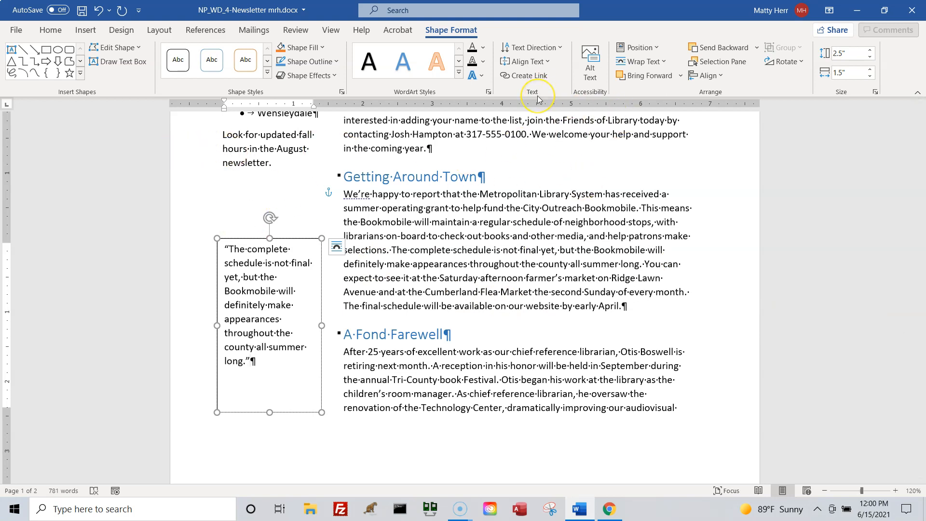
pyautogui.press('ctrl')
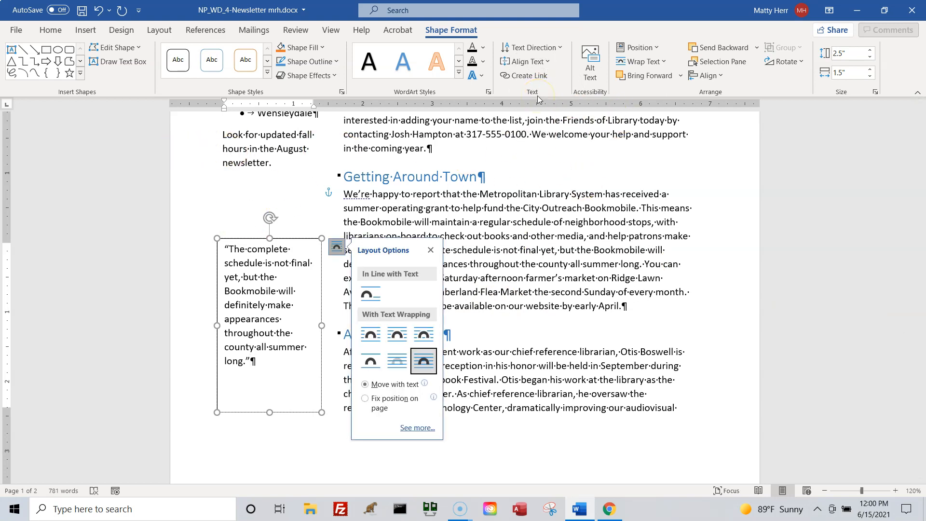
pyautogui.click(548, 62)
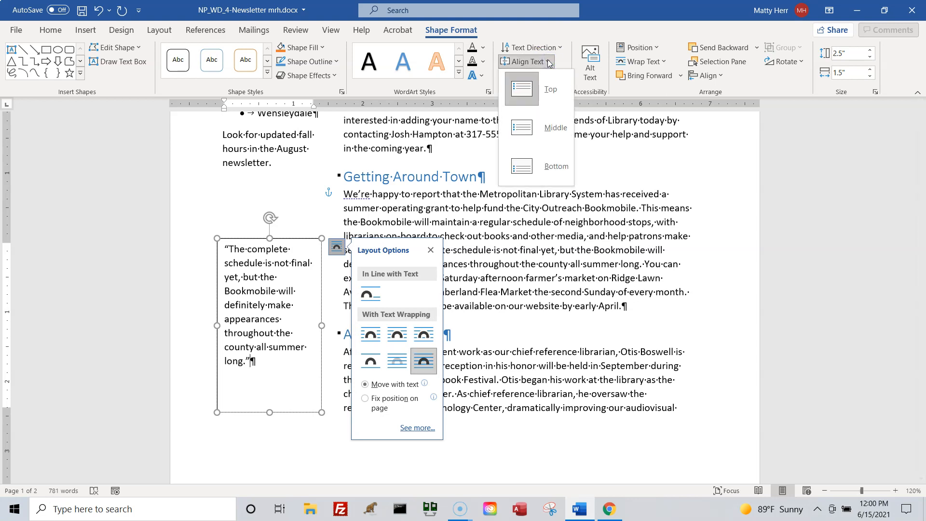
pyautogui.click(542, 140)
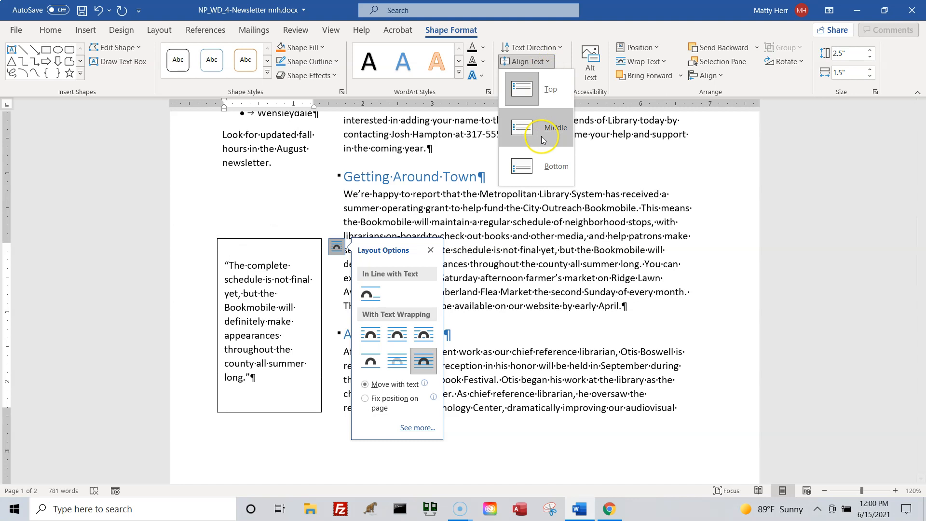
pyautogui.click(282, 249)
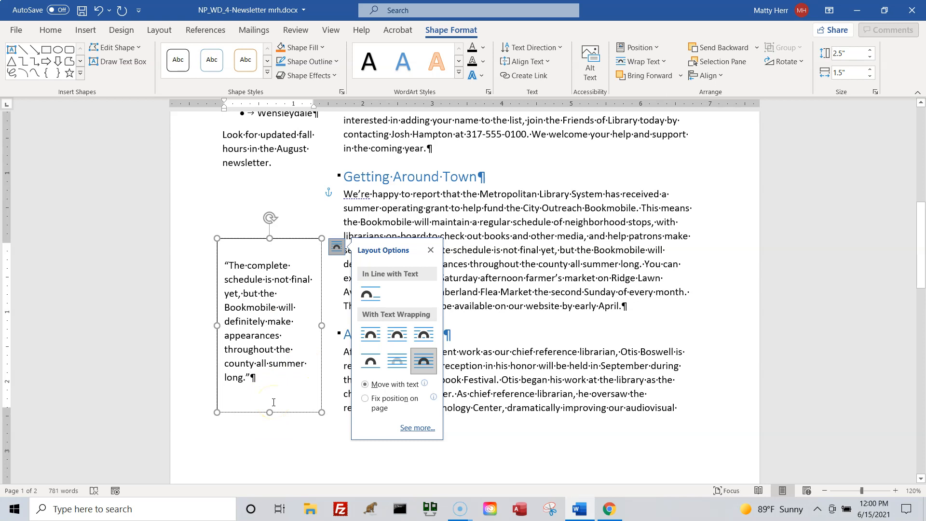
pyautogui.scroll(-2, 569, 435)
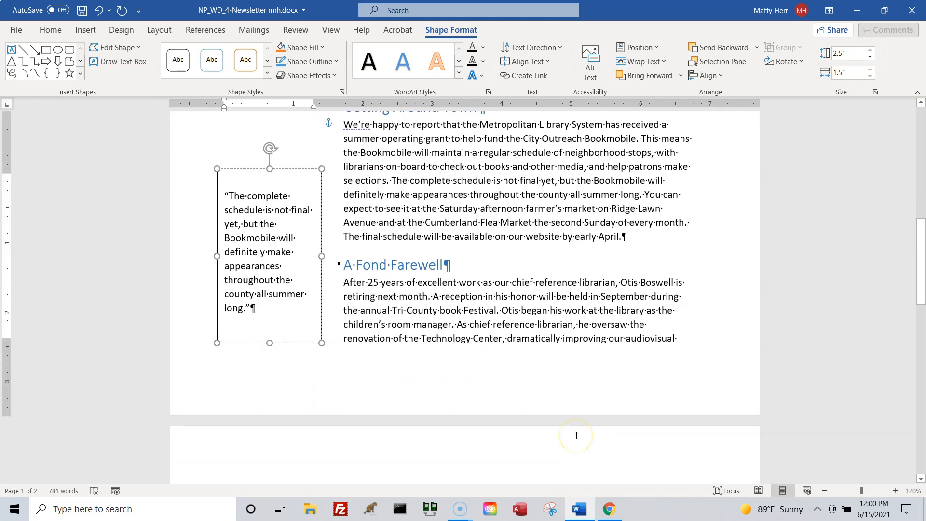
pyautogui.scroll(1, 577, 436)
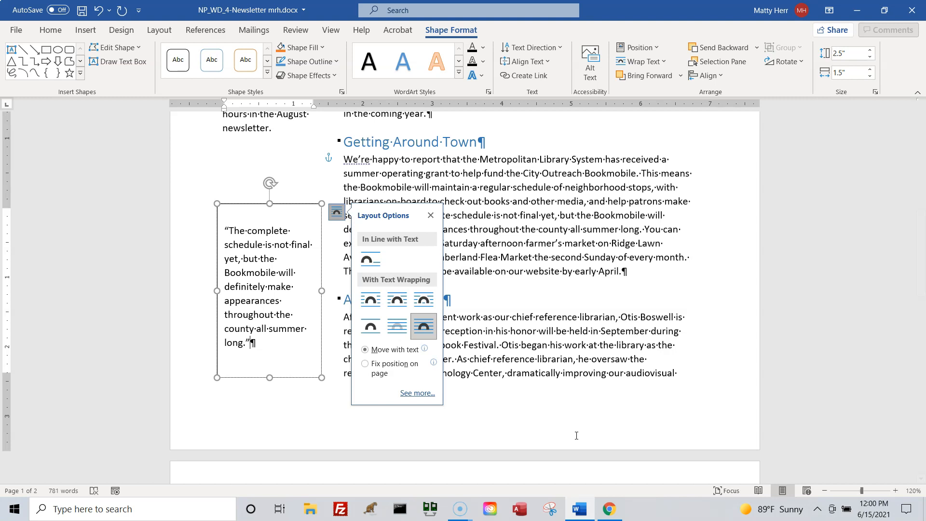
# Apply the solid darker blue theme shape style with white text, from the second row of theme styles, to the quotation text box.
pyautogui.click(248, 203)
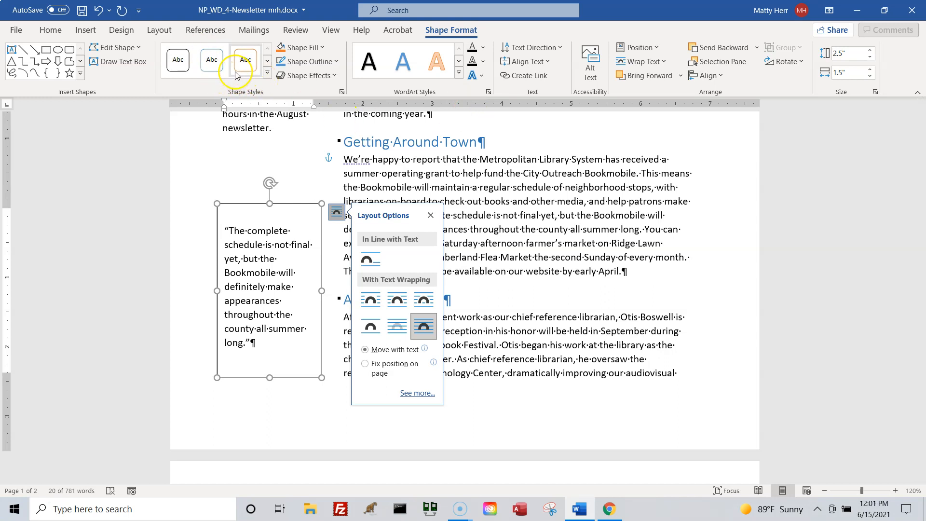
pyautogui.click(442, 98)
pyautogui.click(442, 98)
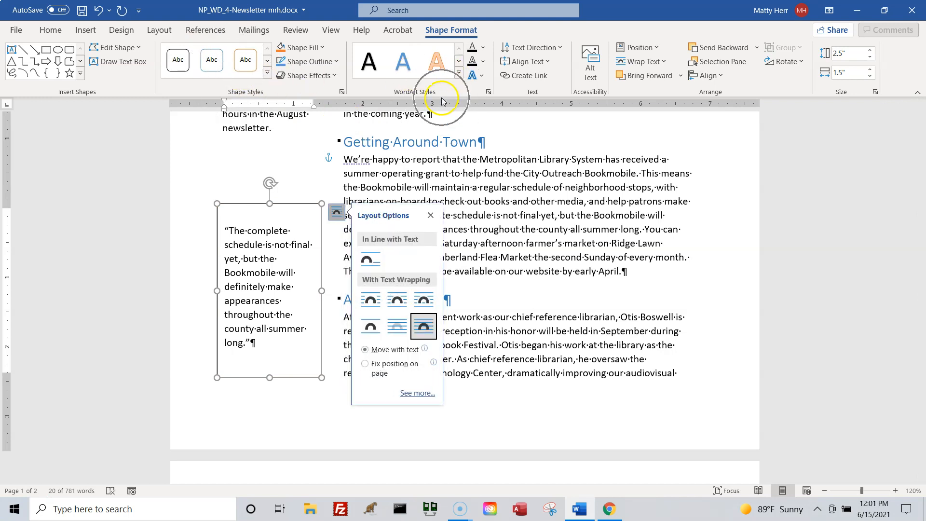
pyautogui.click(267, 73)
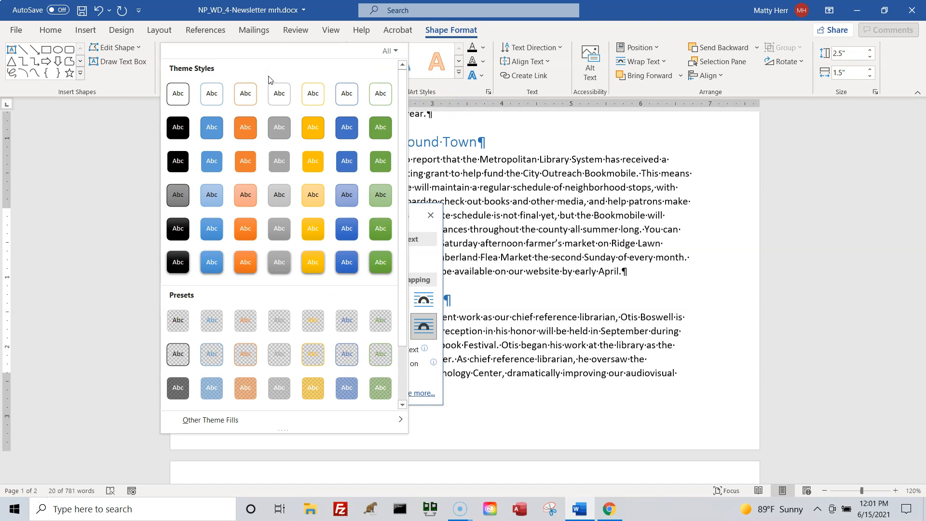
pyautogui.click(298, 141)
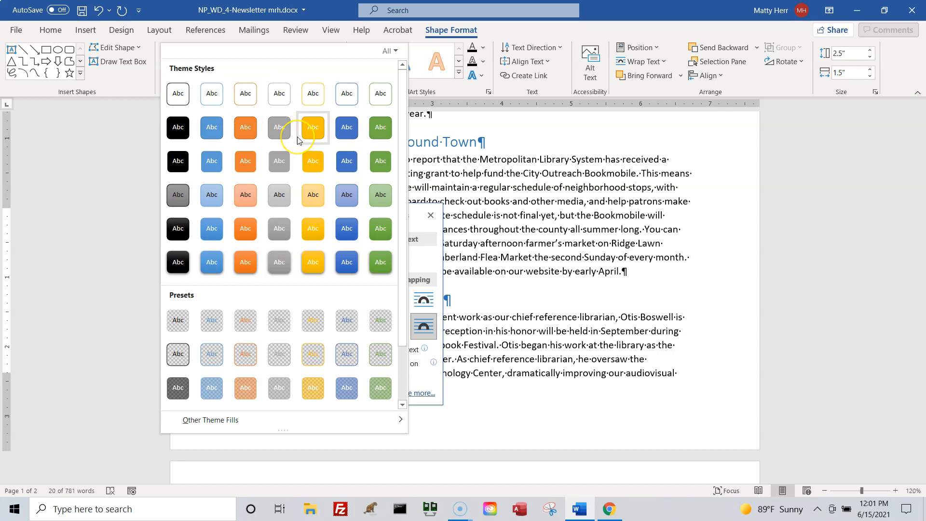
pyautogui.click(347, 127)
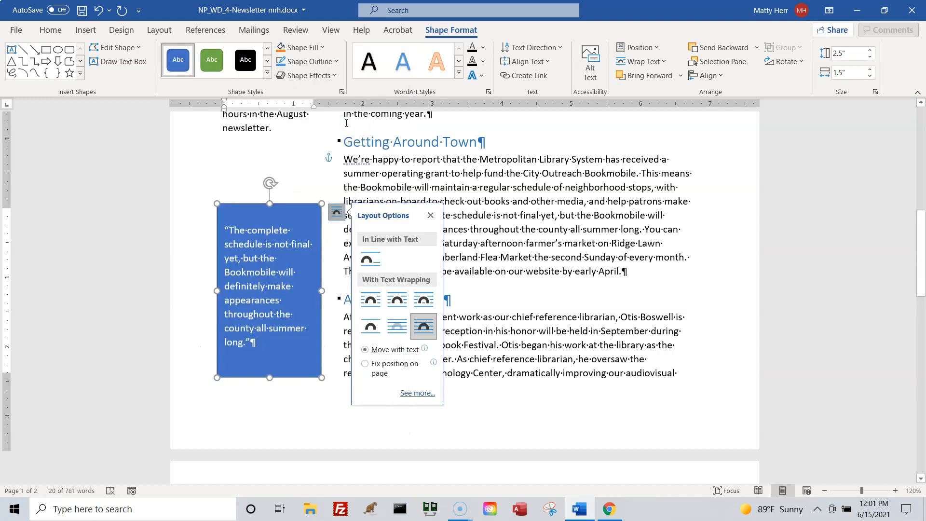
pyautogui.click(289, 230)
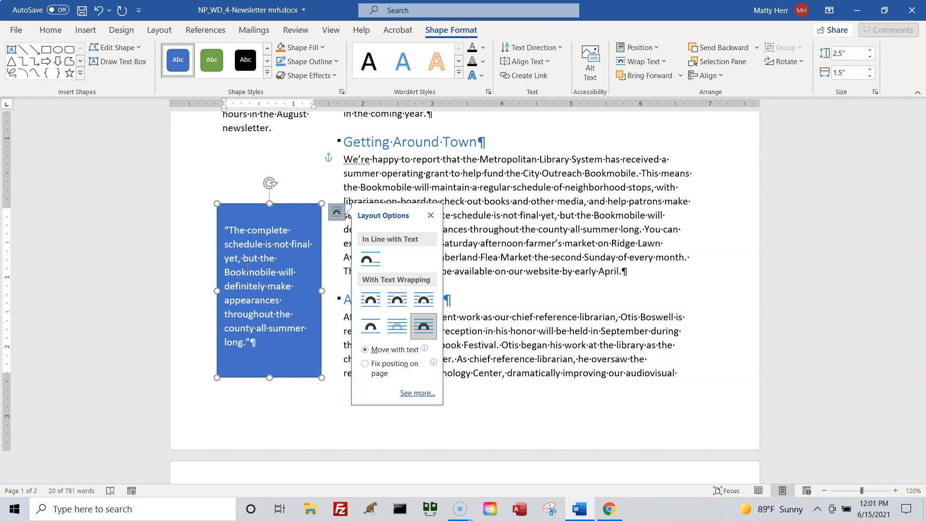
pyautogui.click(218, 268)
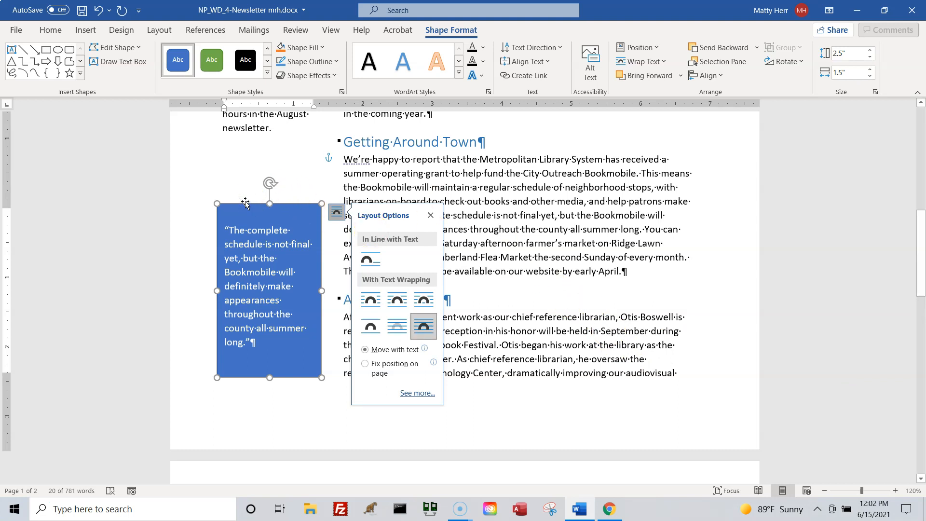
# Fix the blue text box's position on the page instead of letting it move with text, and deselect it.
pyautogui.click(455, 31)
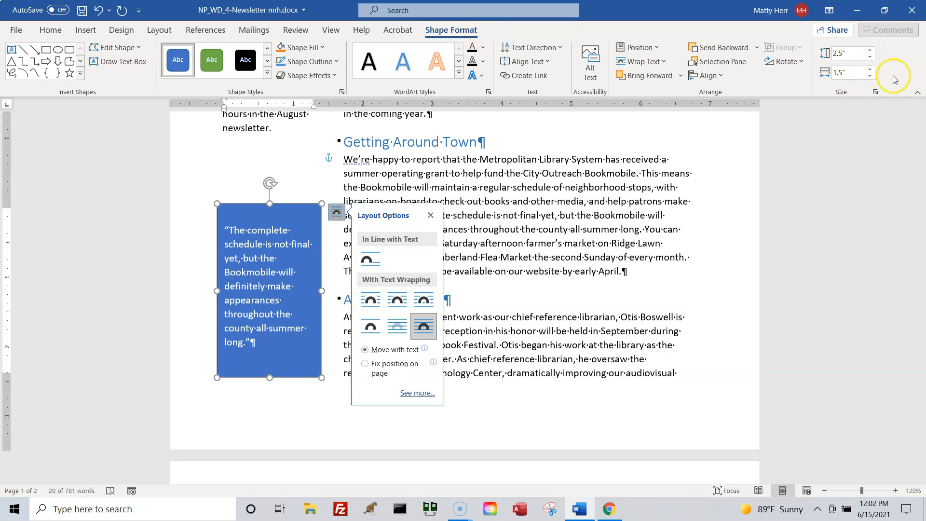
pyautogui.click(665, 63)
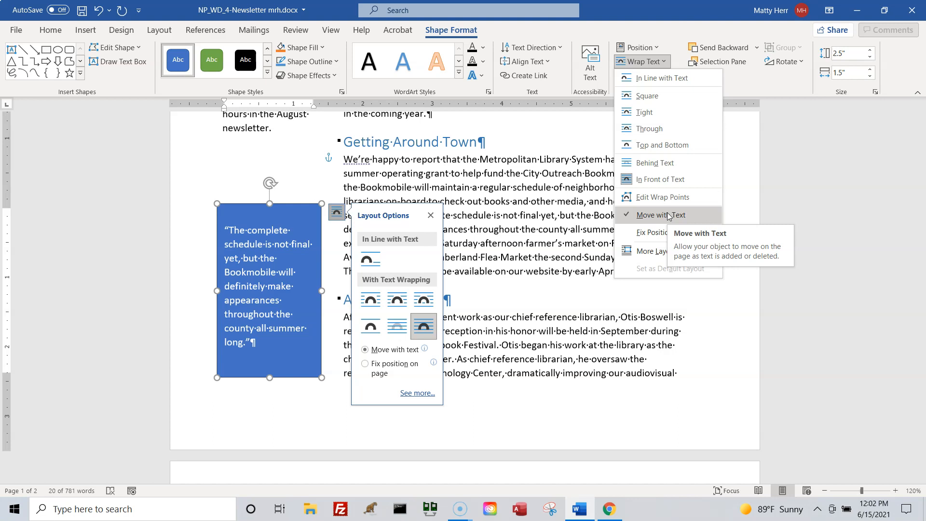
pyautogui.click(656, 237)
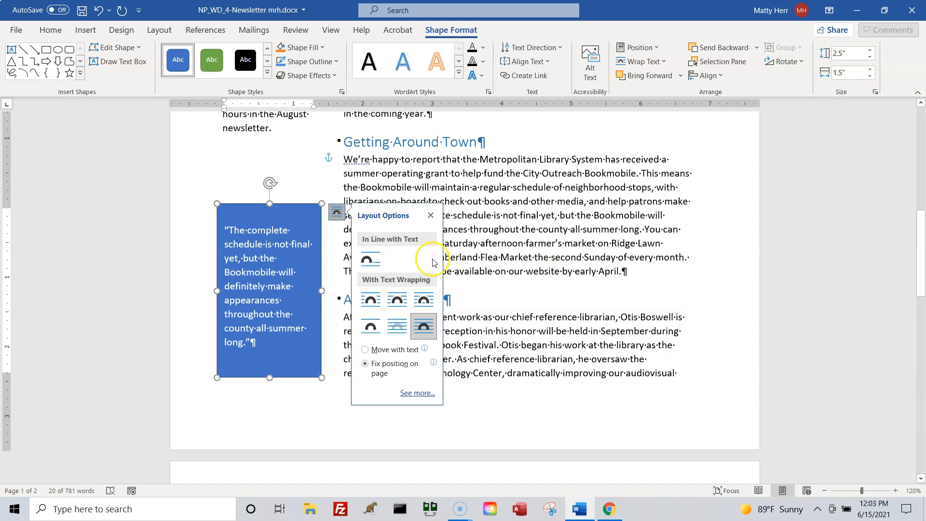
pyautogui.click(431, 217)
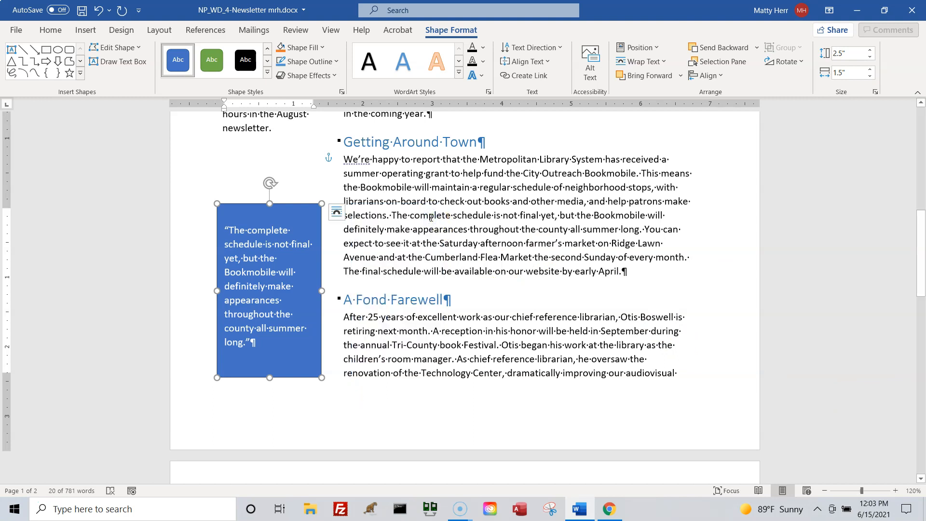
pyautogui.tripleClick(381, 161)
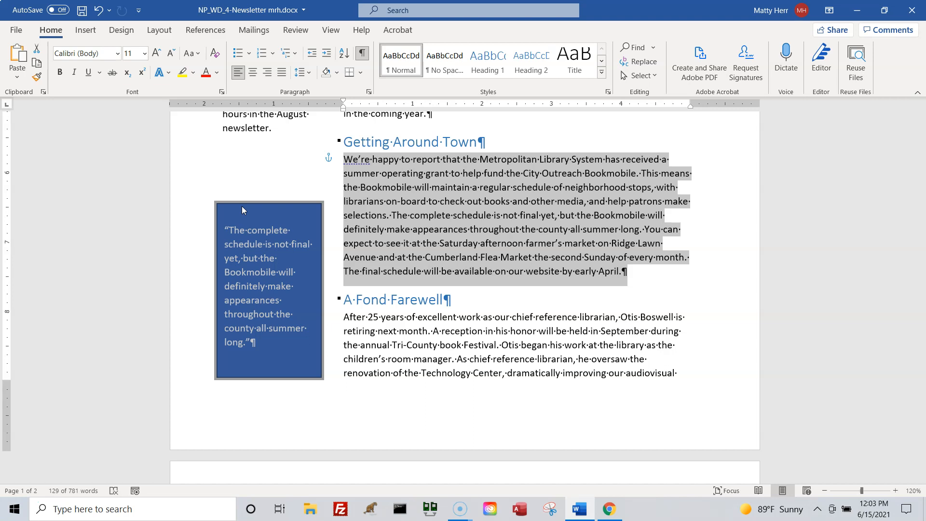
pyautogui.click(523, 259)
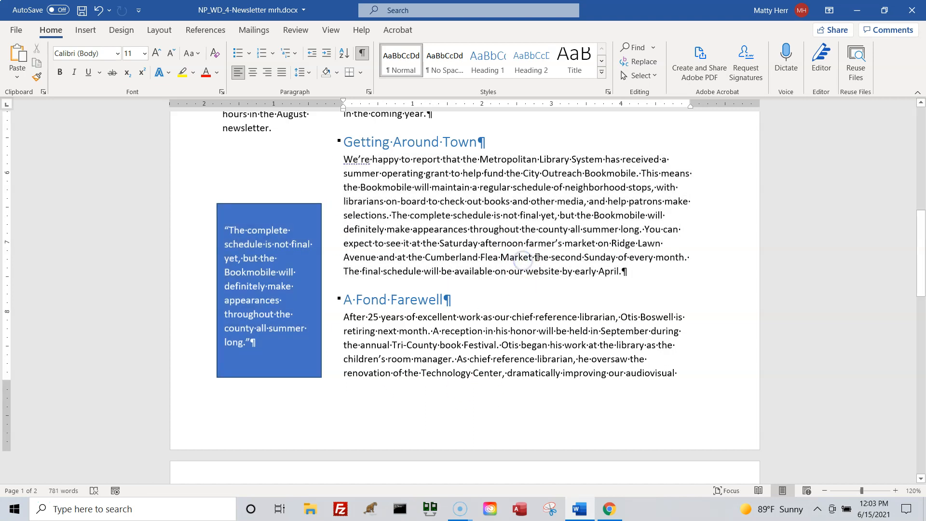
pyautogui.moveTo(628, 277)
pyautogui.mouseDown()
pyautogui.moveTo(410, 255)
pyautogui.moveTo(345, 202)
pyautogui.moveTo(328, 162)
pyautogui.moveTo(333, 170)
pyautogui.mouseUp()
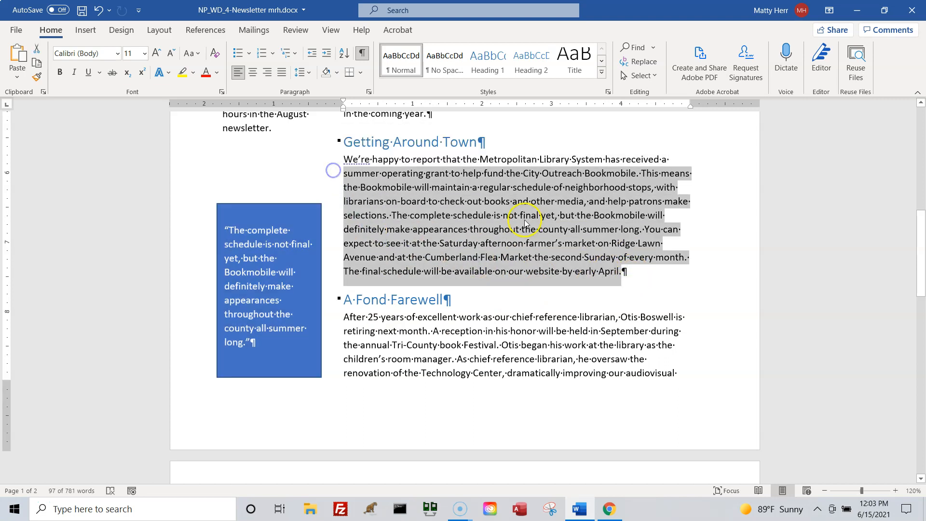
pyautogui.click(426, 208)
pyautogui.moveTo(635, 270); pyautogui.dragTo(348, 157)
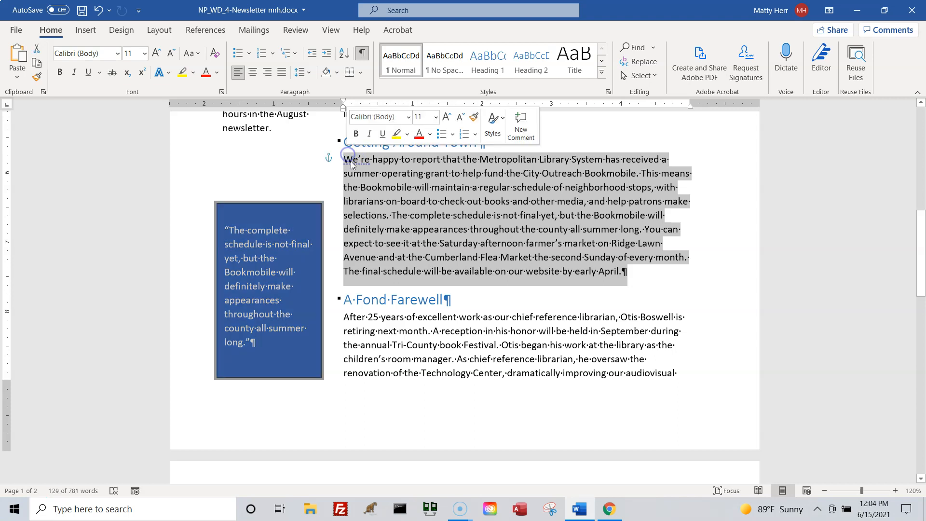
pyautogui.click(511, 229)
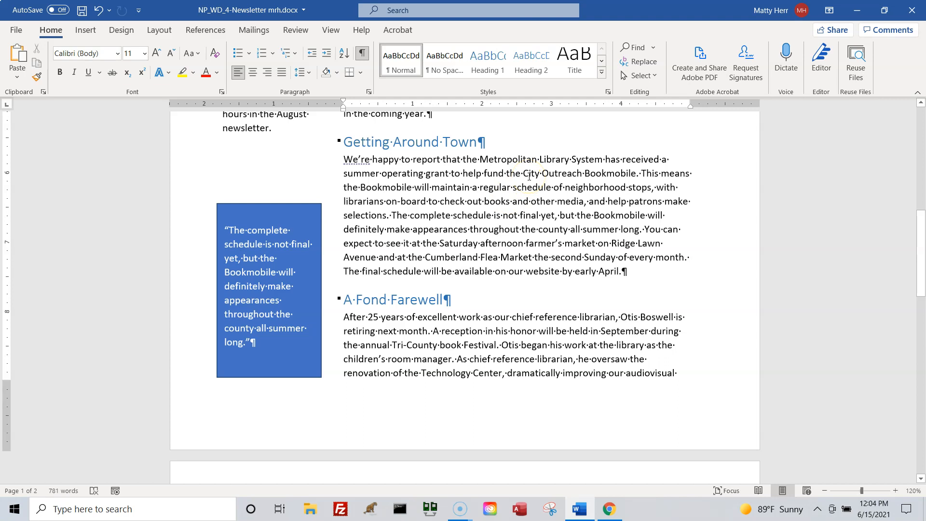
# Examine the layout of both newsletter pages, from the sidebar and quotation box to the Classics in Audio Form list.
pyautogui.scroll(-5, 745, 265)
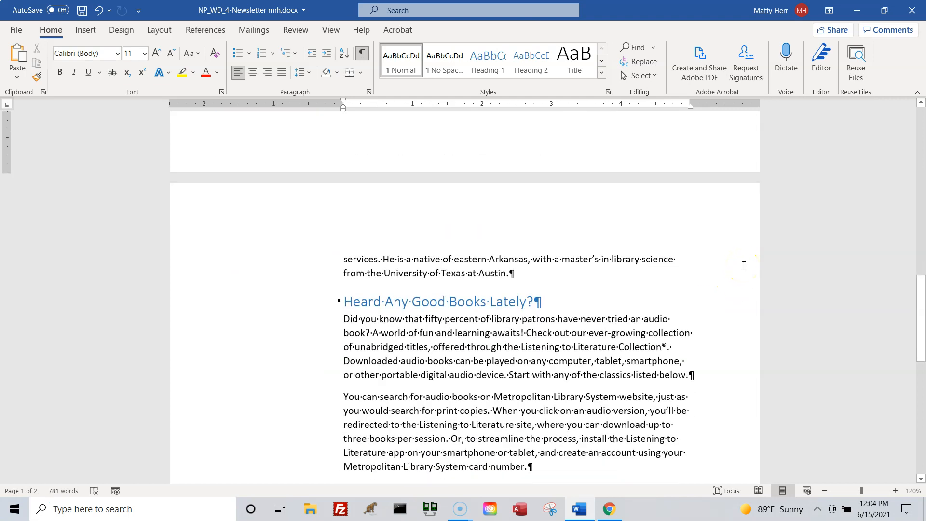
pyautogui.scroll(-10, 674, 316)
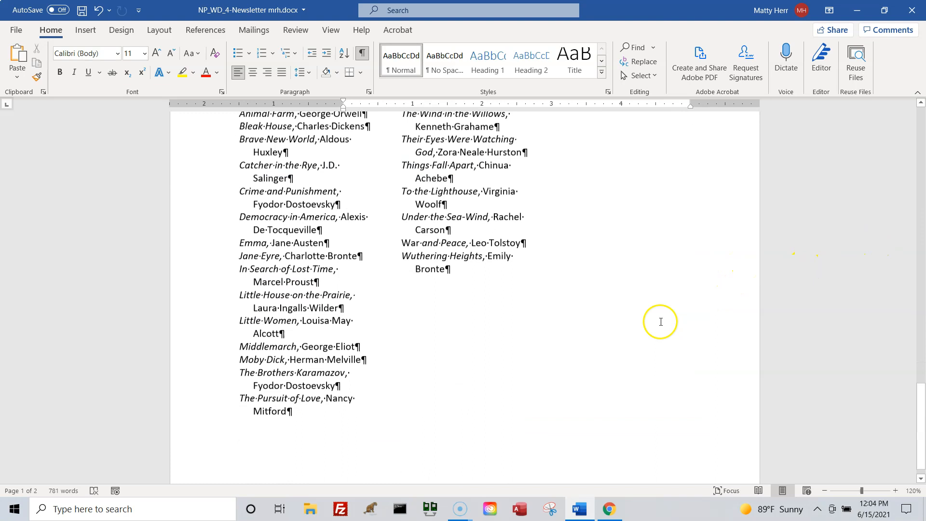
pyautogui.click(825, 491)
pyautogui.click(825, 490)
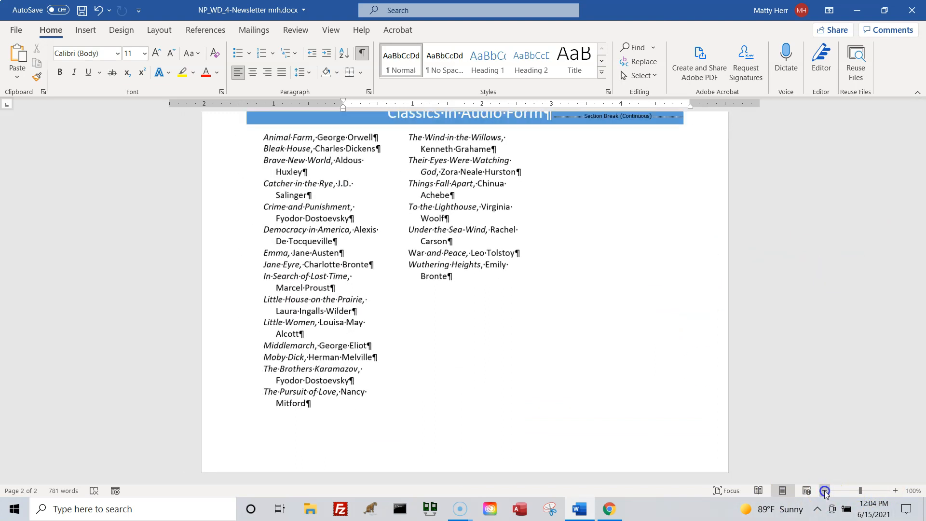
pyautogui.click(825, 490)
pyautogui.click(825, 491)
pyautogui.click(825, 490)
pyautogui.click(825, 490)
pyautogui.click(825, 490)
pyautogui.click(825, 490)
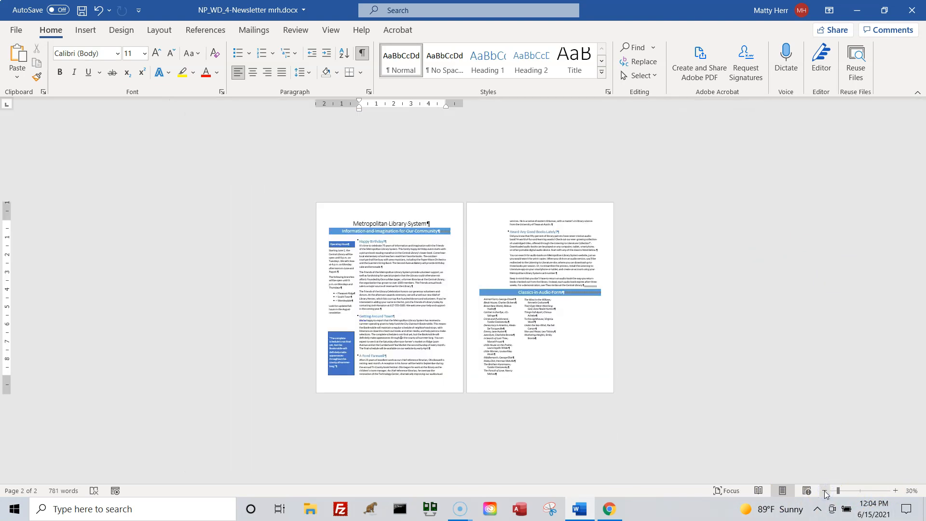
pyautogui.click(897, 491)
pyautogui.click(897, 491)
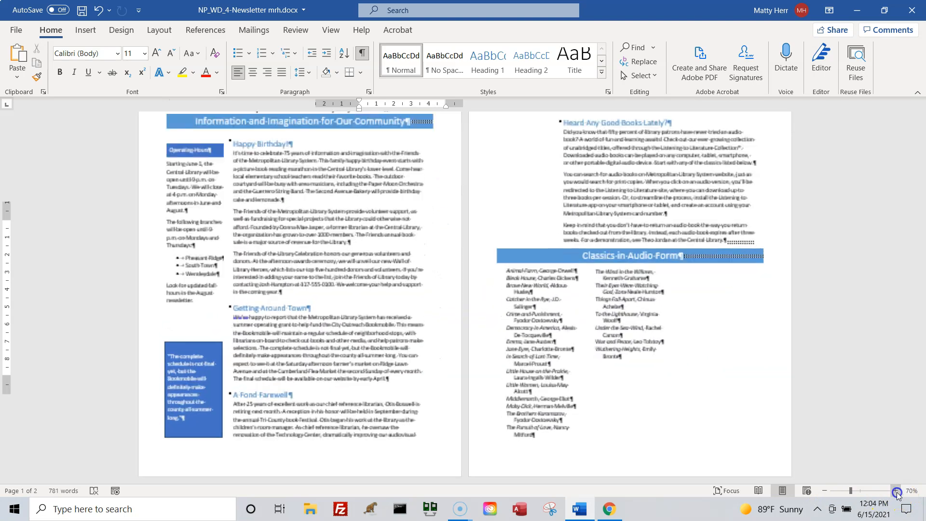
pyautogui.click(896, 491)
pyautogui.click(897, 491)
pyautogui.click(896, 491)
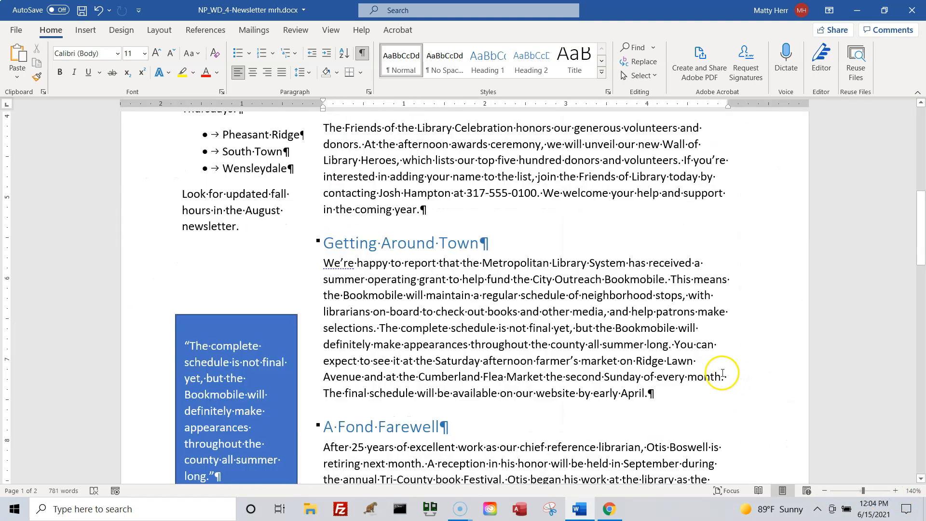
pyautogui.scroll(10, 719, 371)
pyautogui.scroll(-15, 719, 370)
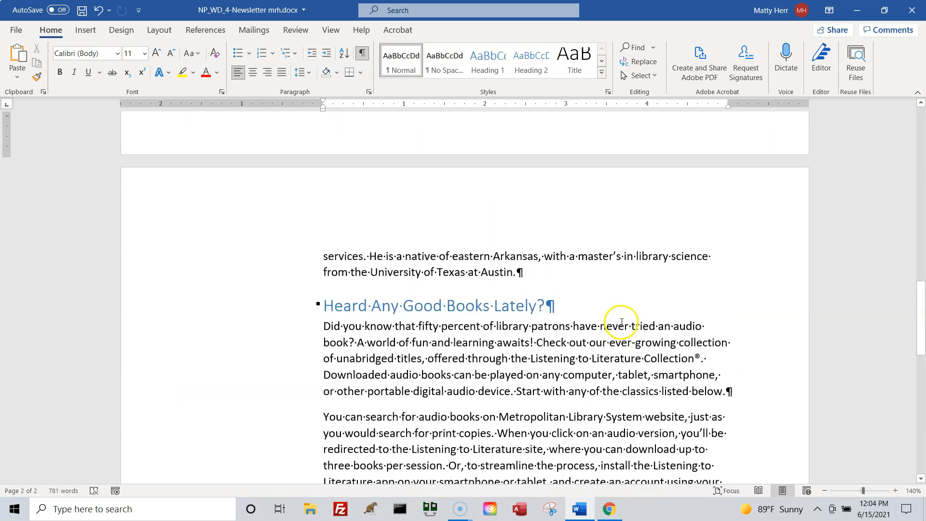
# Insert the built-in Ion Sidebar 1 text box at the first line of page 2.
pyautogui.click(825, 491)
pyautogui.click(825, 491)
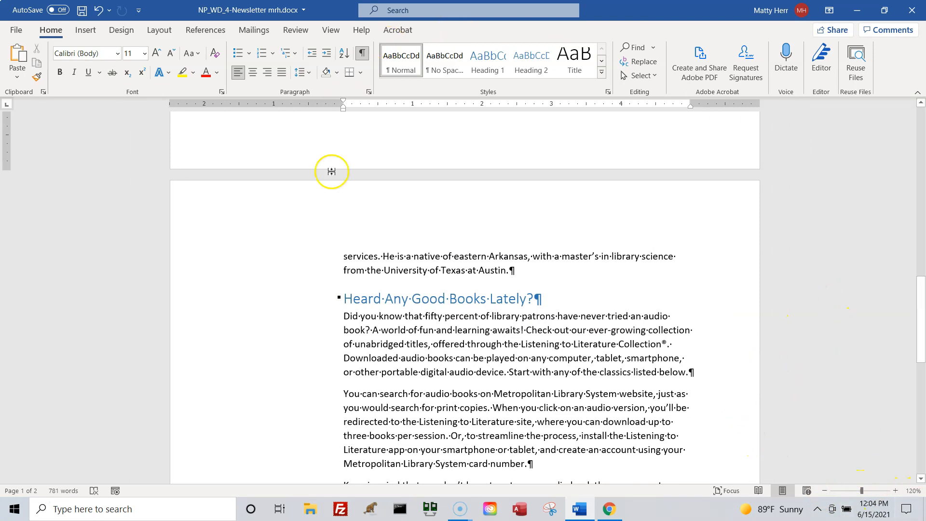
pyautogui.click(365, 255)
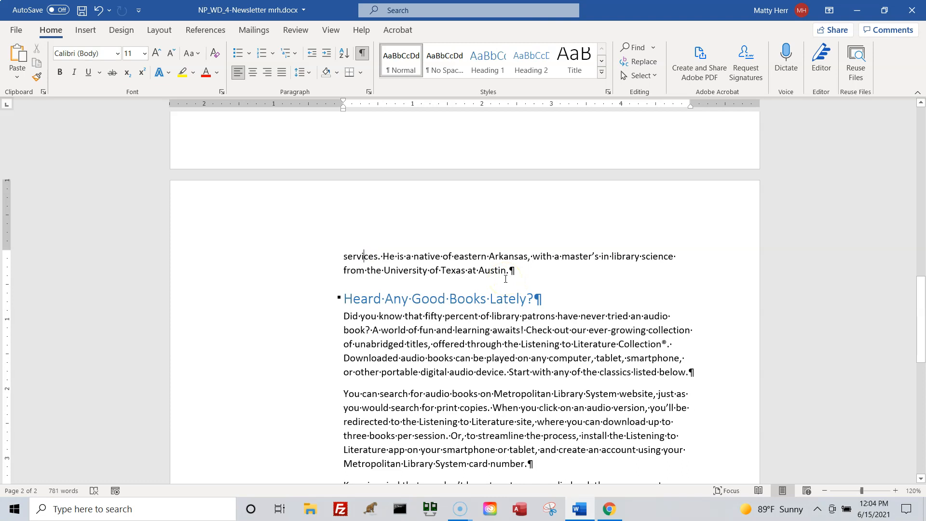
pyautogui.click(86, 29)
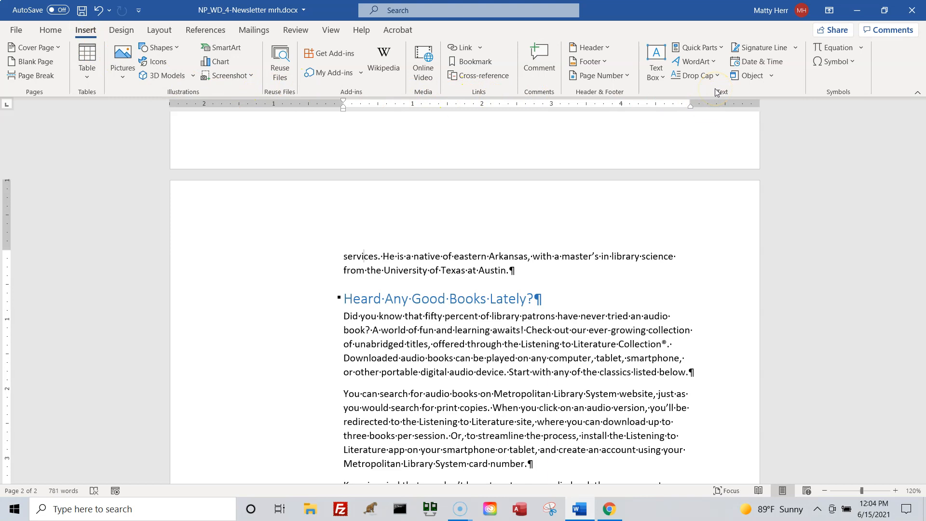
pyautogui.click(664, 77)
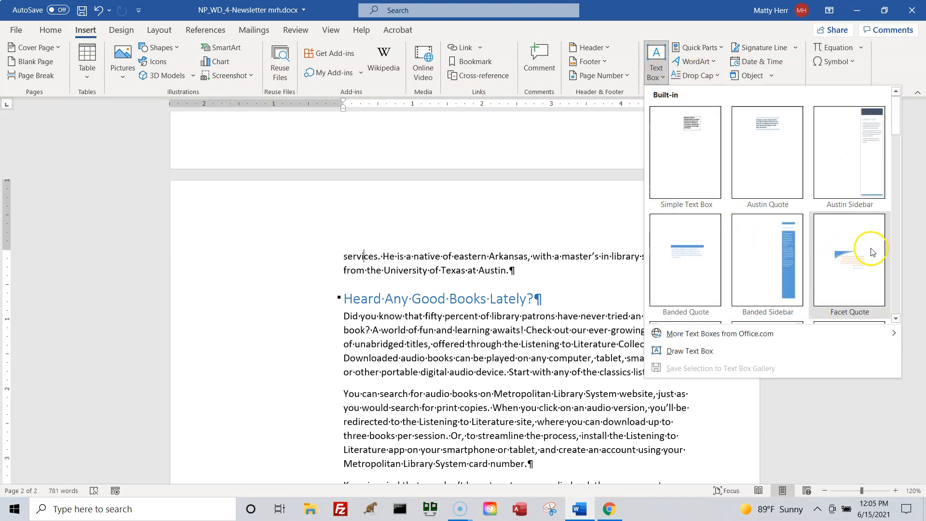
pyautogui.click(895, 242)
pyautogui.click(895, 242)
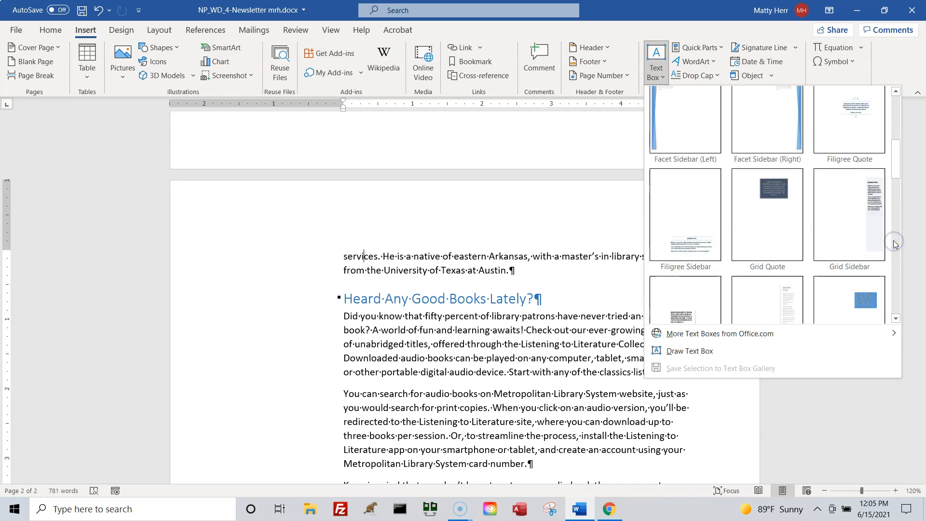
pyautogui.click(894, 240)
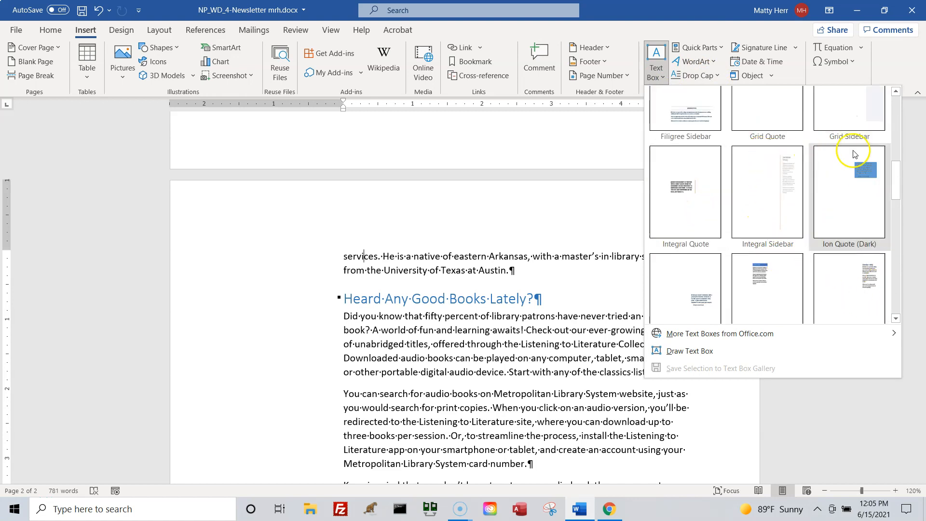
pyautogui.scroll(-3, 820, 270)
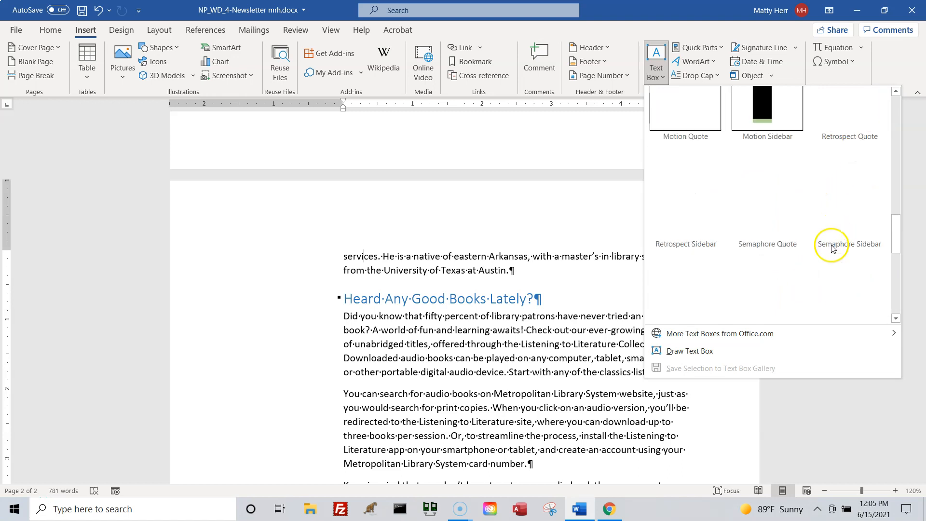
pyautogui.click(899, 151)
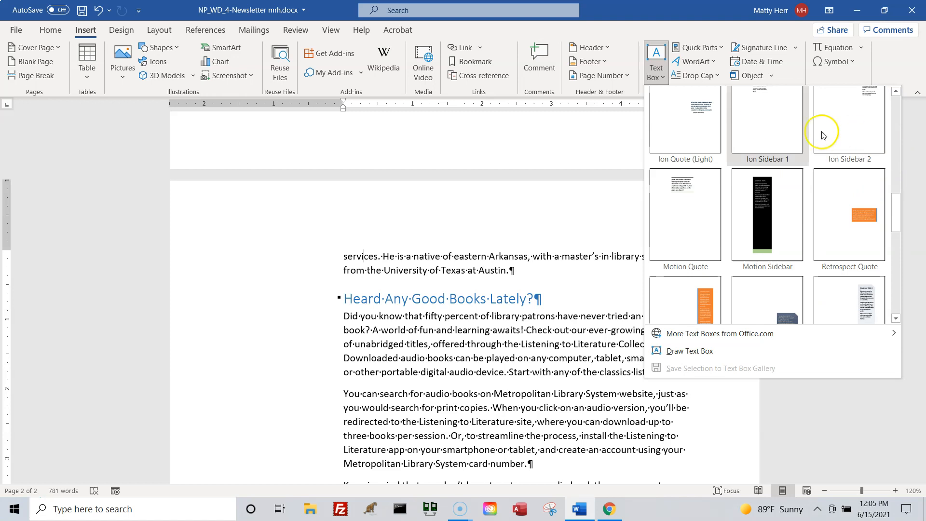
pyautogui.click(763, 125)
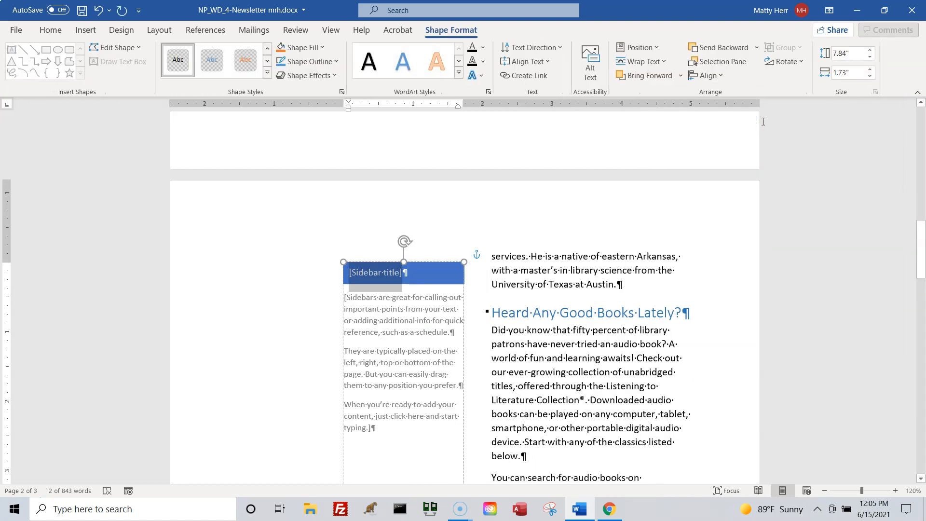
pyautogui.click(755, 133)
# Shift the new sidebar toward the left margin and set it in front of text with its position fixed on the page.
pyautogui.moveTo(370, 260); pyautogui.dragTo(308, 245)
pyautogui.scroll(3, 406, 259)
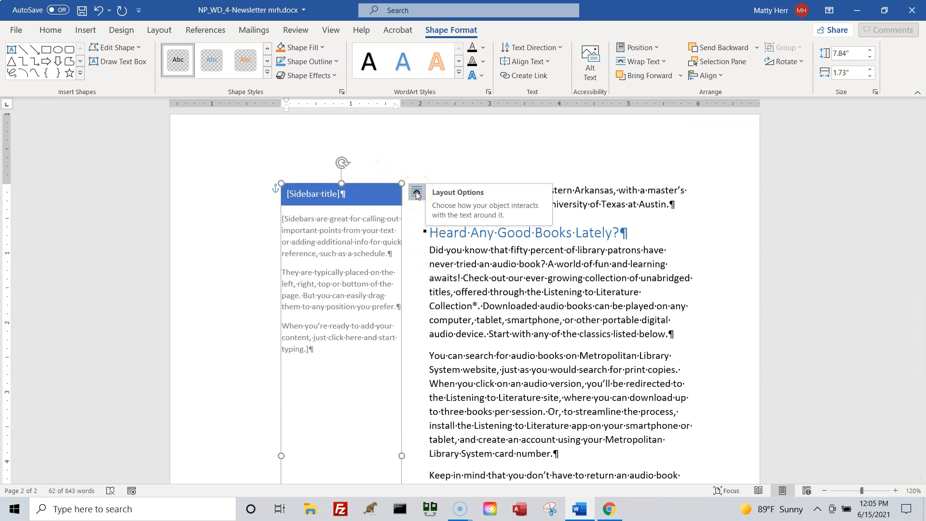
pyautogui.click(417, 193)
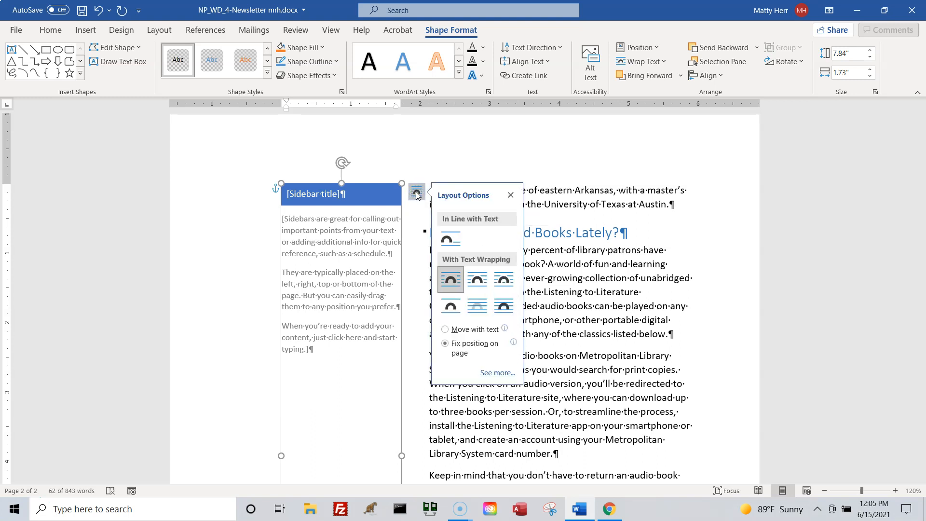
pyautogui.click(502, 310)
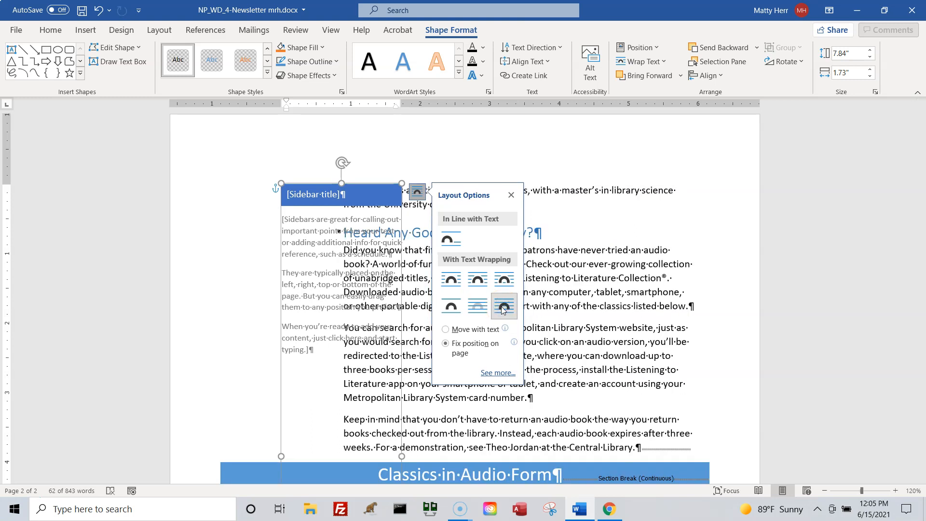
pyautogui.click(466, 350)
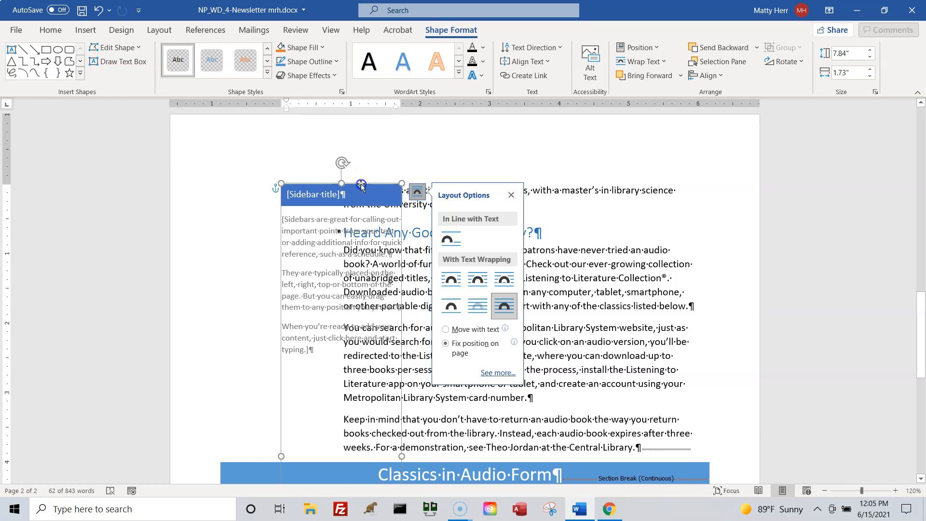
# Set the sidebar's height to 3.5" and its width to 1.5".
pyautogui.click(837, 55)
pyautogui.moveTo(837, 55); pyautogui.dragTo(865, 54)
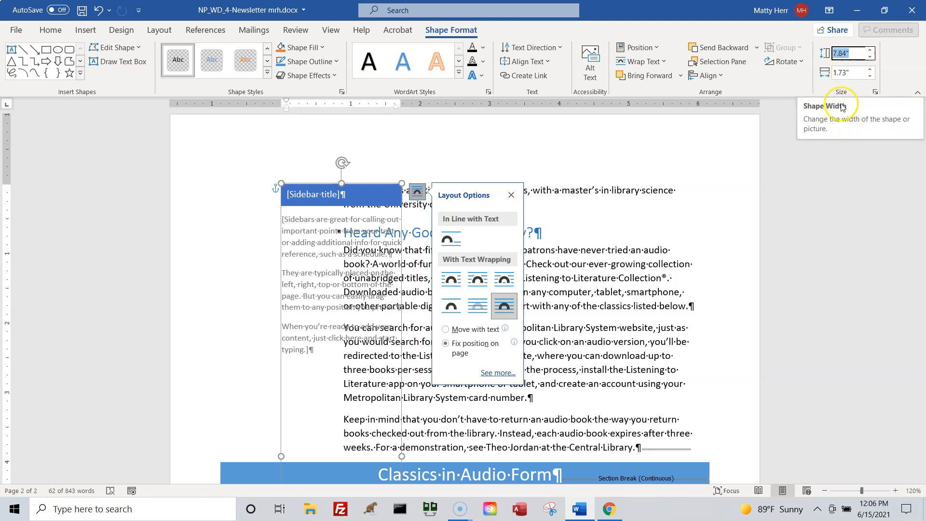
pyautogui.write('3.')
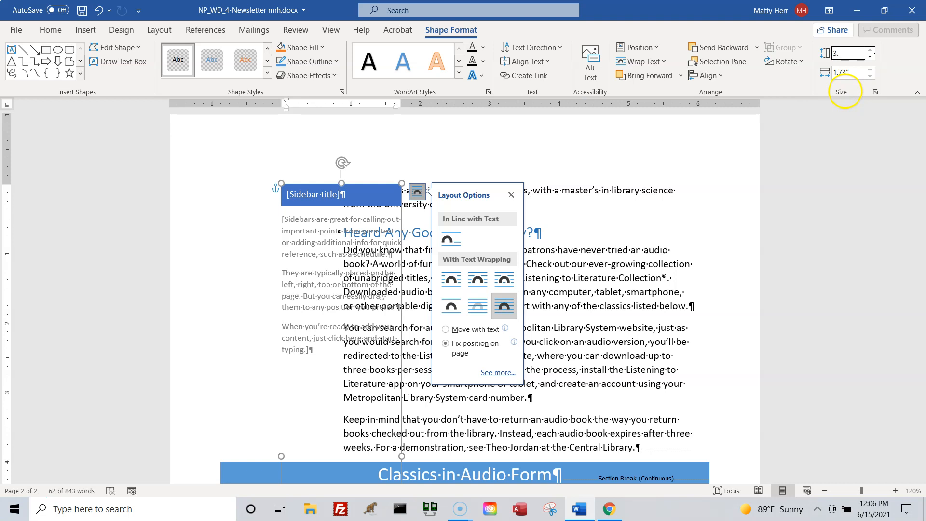
pyautogui.write('5')
pyautogui.click(865, 73)
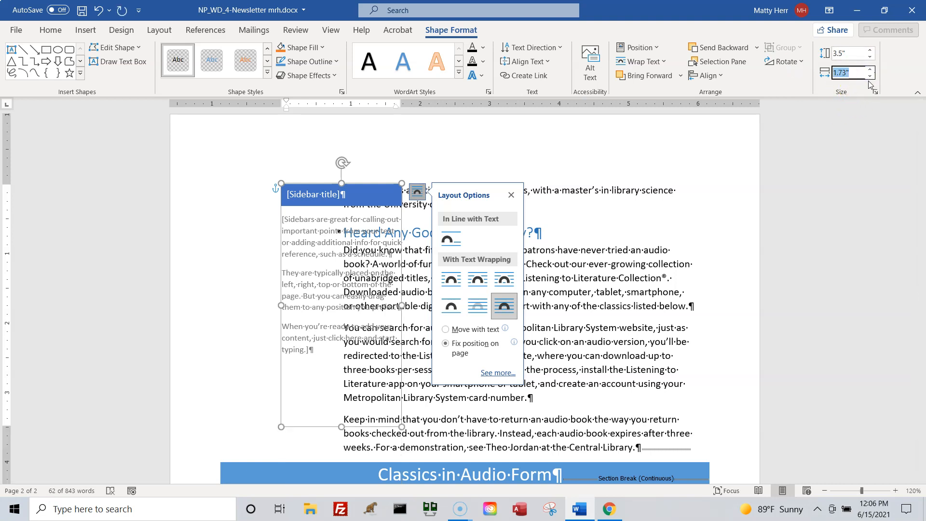
pyautogui.write('1.5')
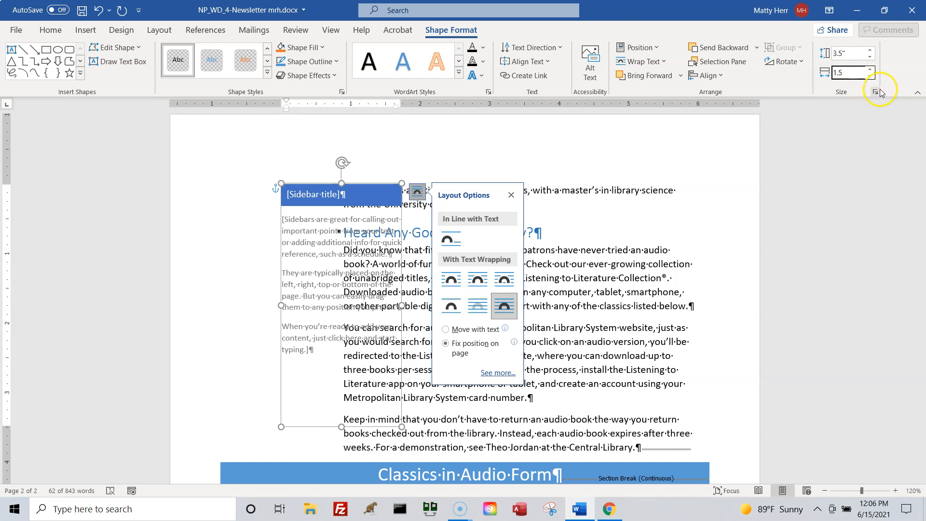
pyautogui.press('Return')
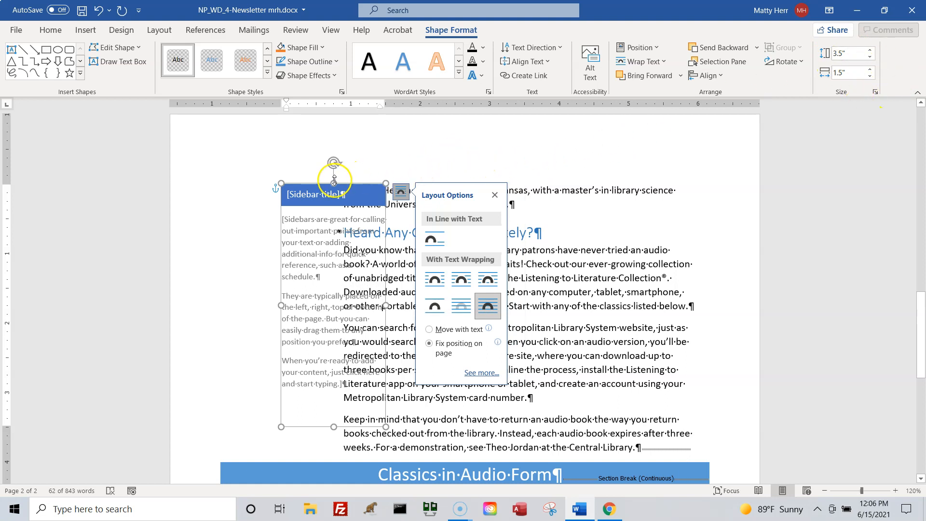
# Move the sidebar into the empty left column of page 2, level with the first line of body text.
pyautogui.moveTo(347, 182); pyautogui.dragTo(289, 183)
pyautogui.moveTo(251, 428)
pyautogui.mouseDown()
pyautogui.moveTo(246, 437)
pyautogui.moveTo(251, 422)
pyautogui.mouseUp()
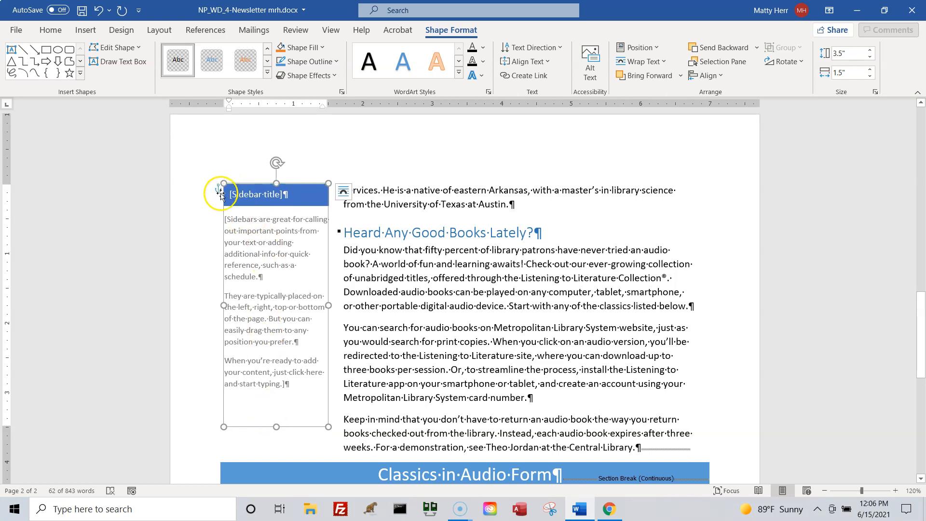
pyautogui.doubleClick(224, 207)
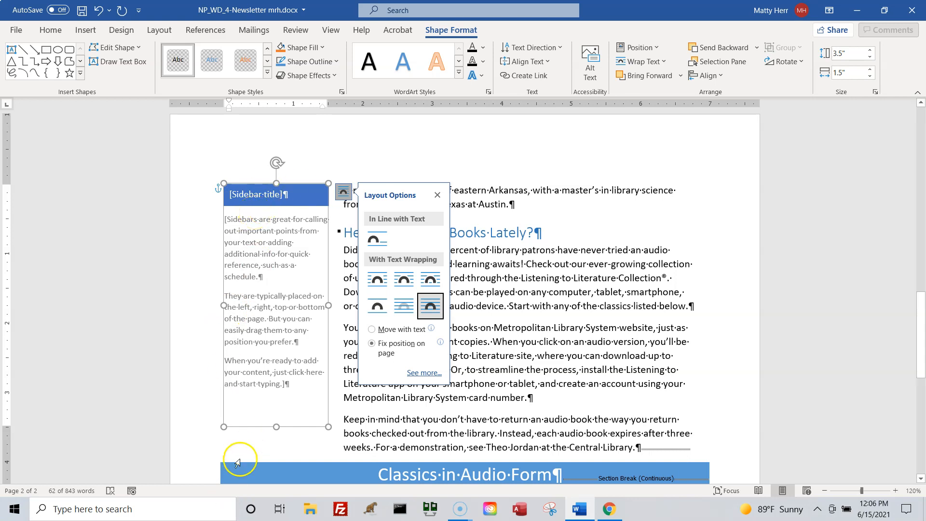
# Replace the sidebar's title placeholder with "Book Festival Reminder".
pyautogui.click(233, 192)
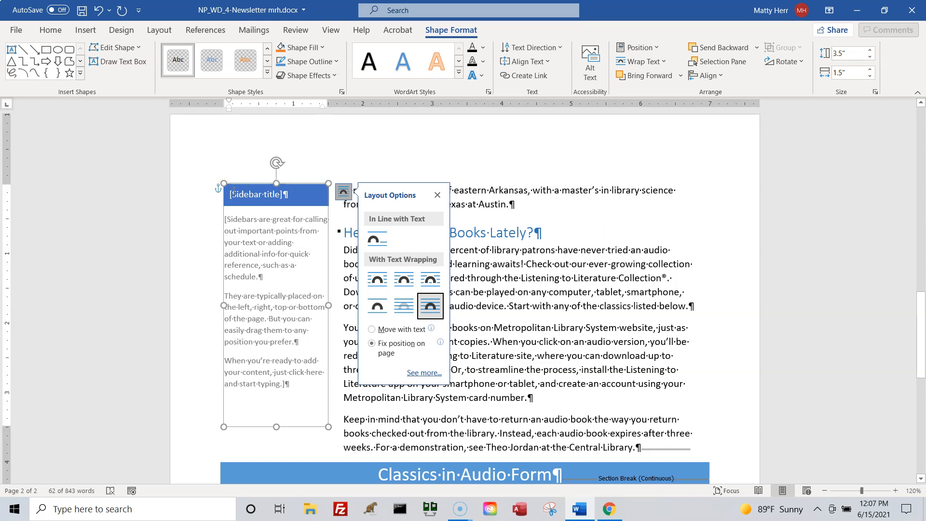
pyautogui.click(264, 192)
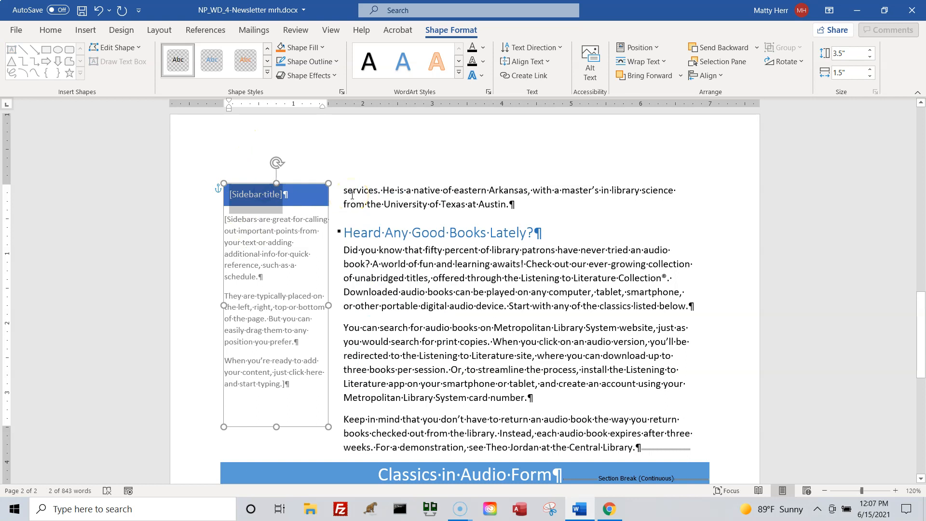
pyautogui.write('Book ')
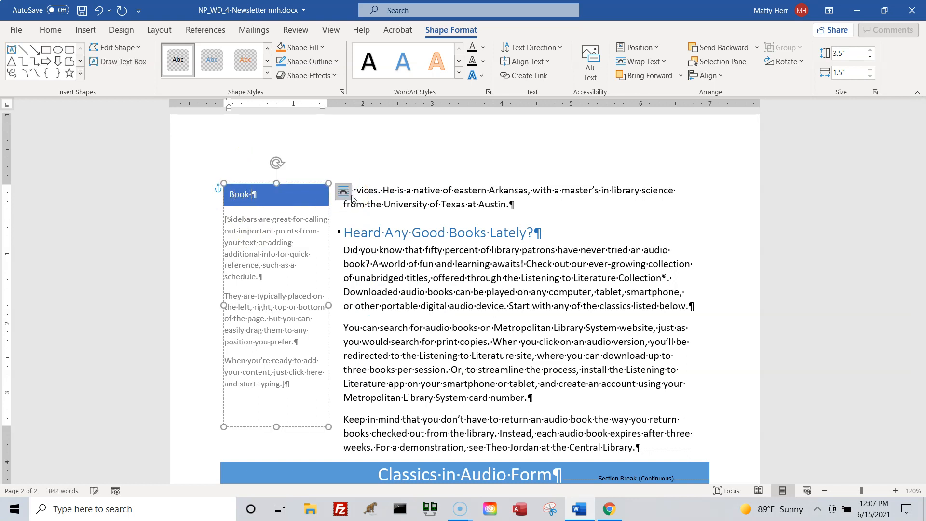
pyautogui.write('Festival Reminder')
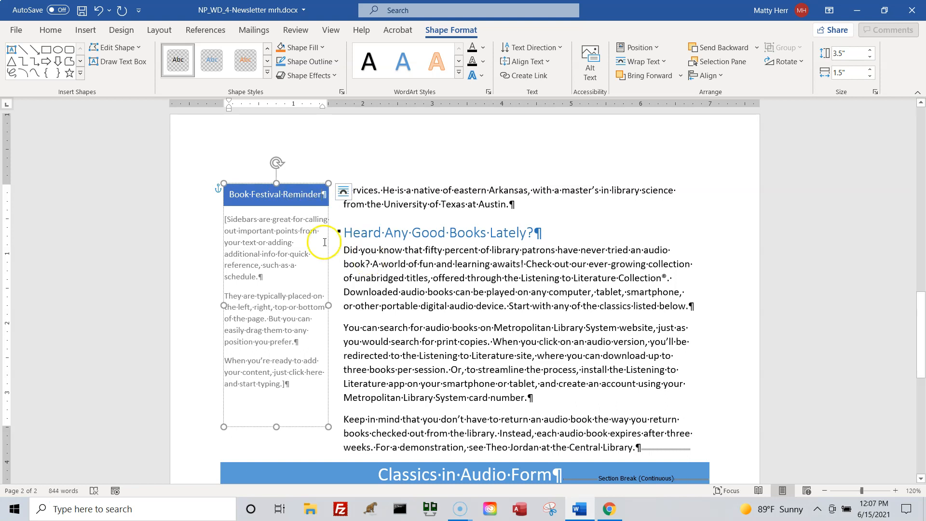
# Replace the body placeholder text in the "Book Festival Reminder" sidebar with the text from the file Support_WD_4_Festival.docx.
pyautogui.click(253, 265)
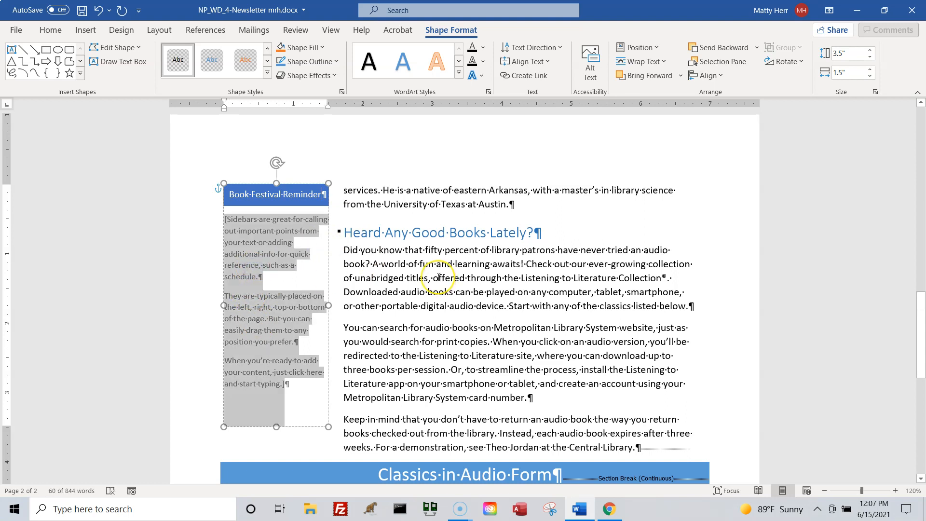
pyautogui.press('Delete')
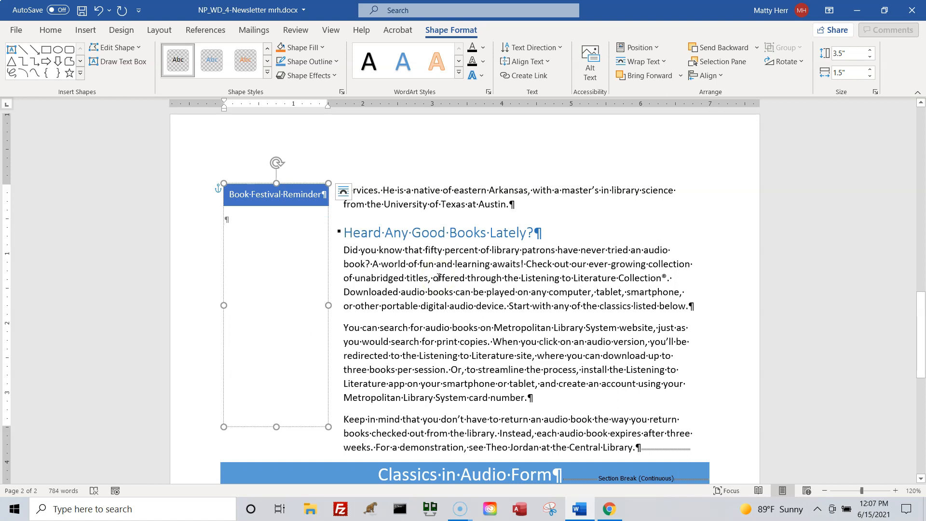
pyautogui.click(81, 31)
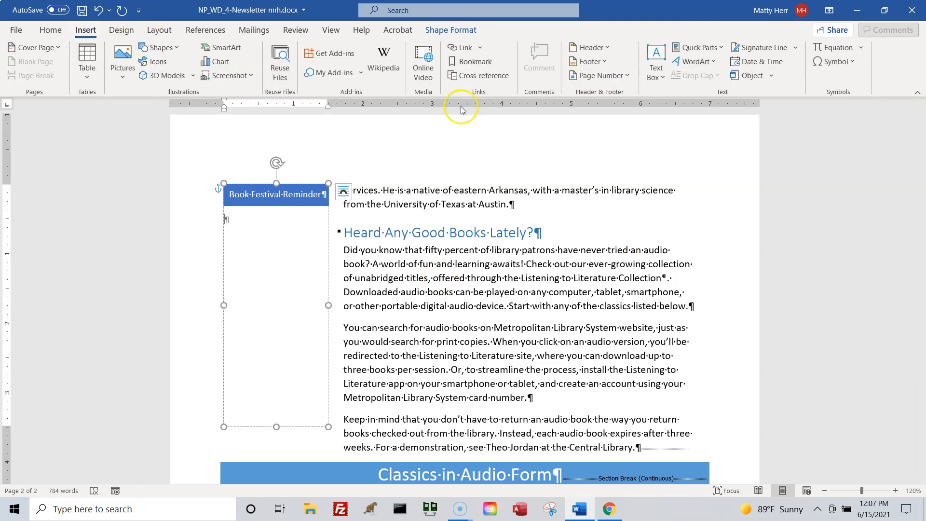
pyautogui.click(773, 80)
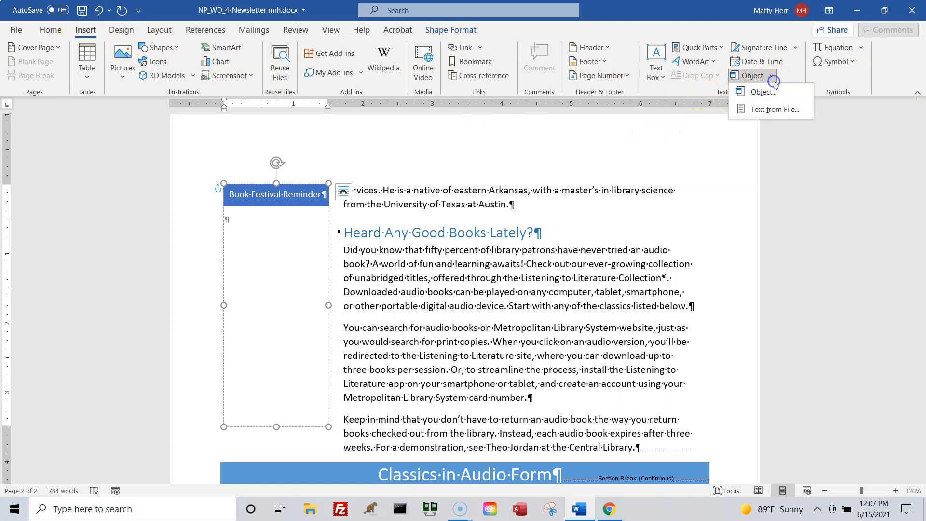
pyautogui.click(773, 109)
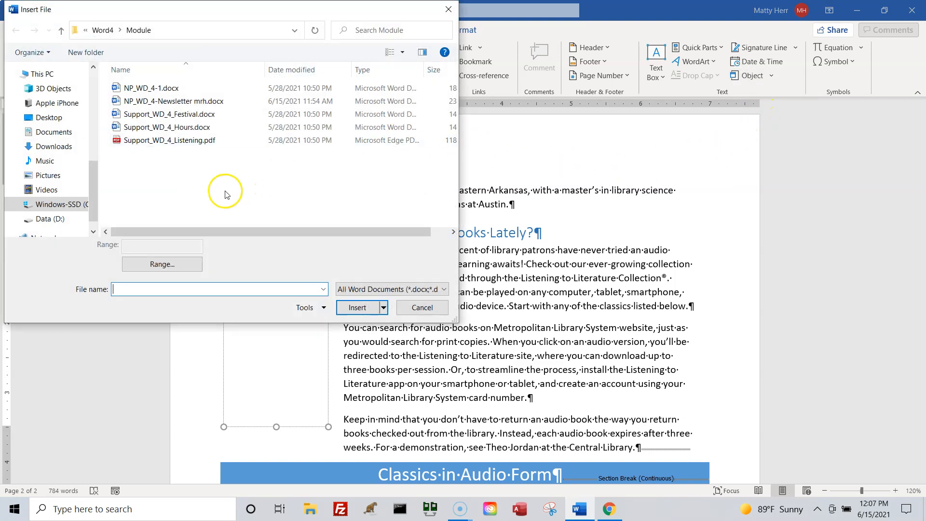
pyautogui.click(166, 114)
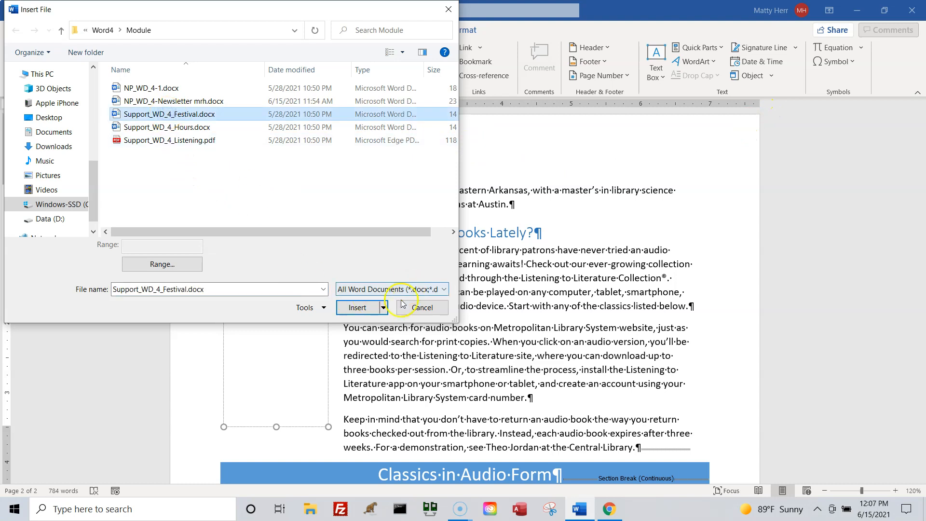
pyautogui.click(352, 308)
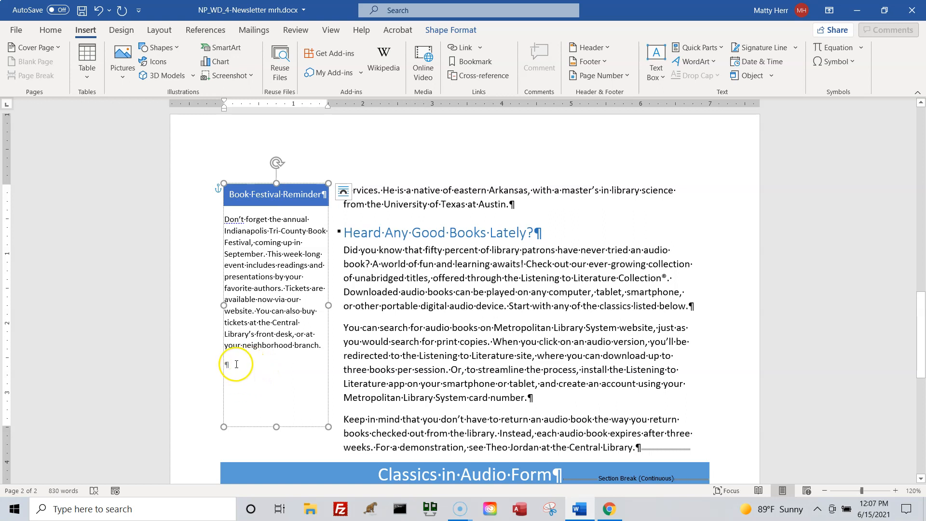
# Remove the empty paragraph below the inserted text in the "Book Festival Reminder" sidebar.
pyautogui.press('ctrl')
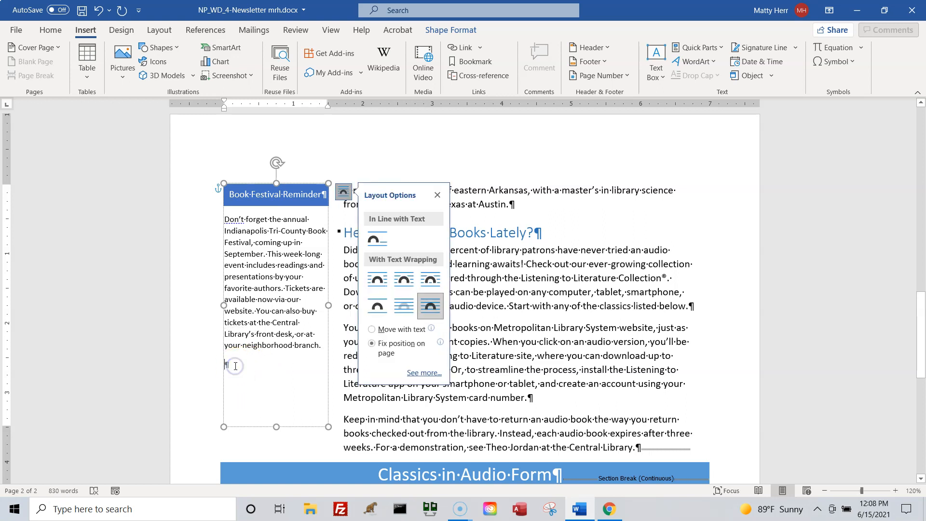
pyautogui.click(437, 196)
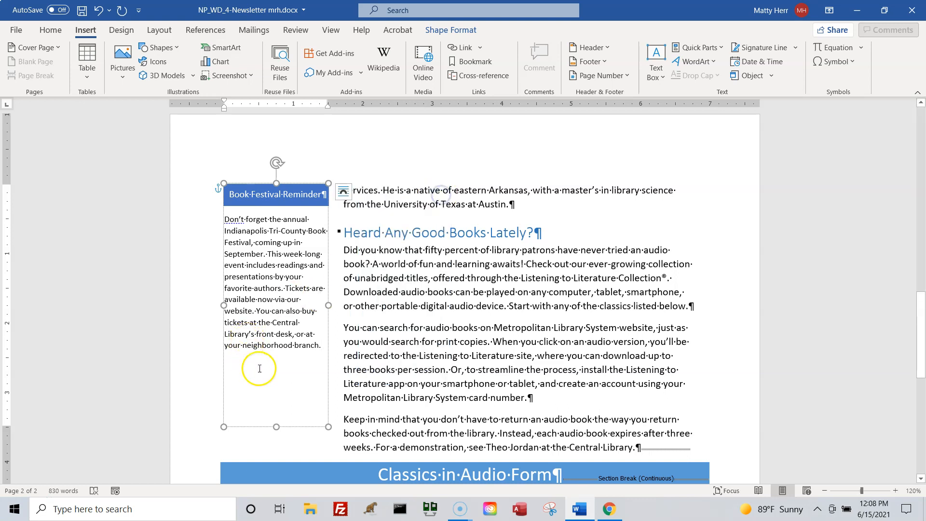
pyautogui.click(285, 369)
# Set all text in the "Book Festival Reminder" sidebar, including its title, to 11 points and save the document.
pyautogui.moveTo(322, 347); pyautogui.dragTo(228, 201)
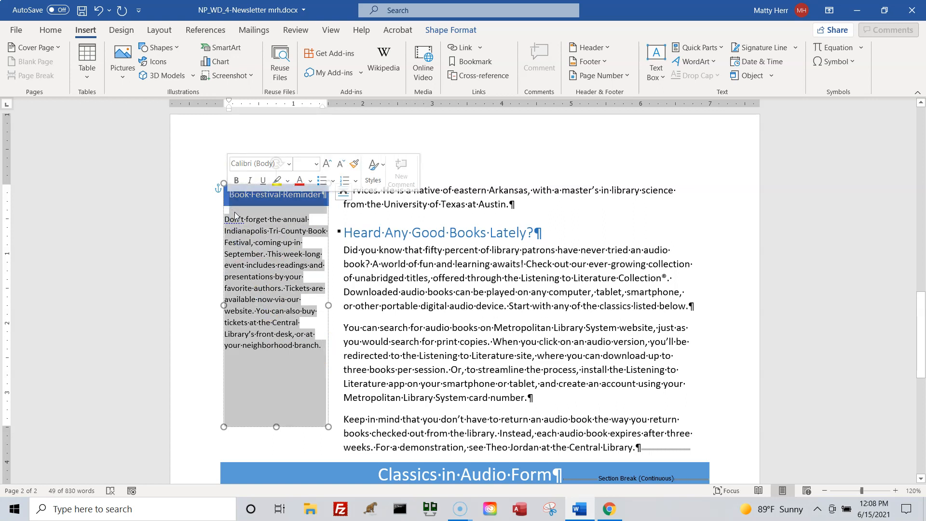
pyautogui.click(52, 33)
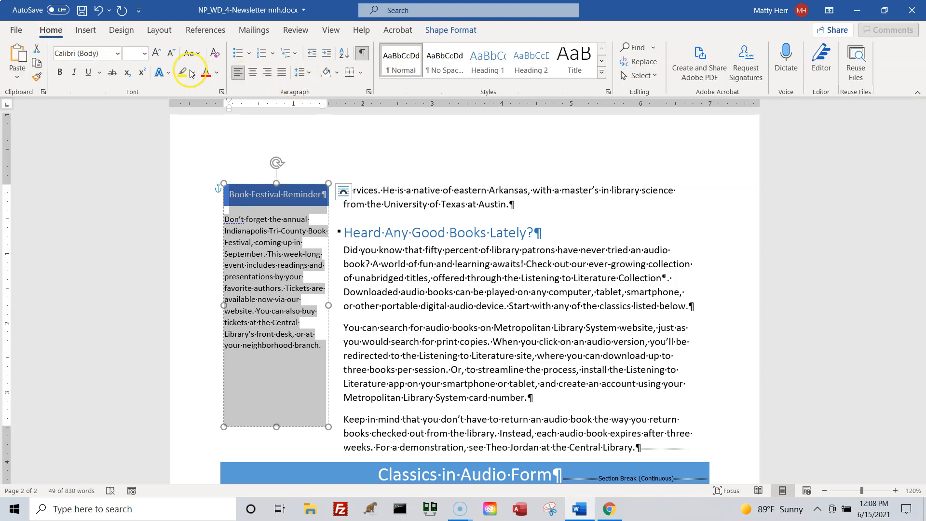
pyautogui.click(144, 54)
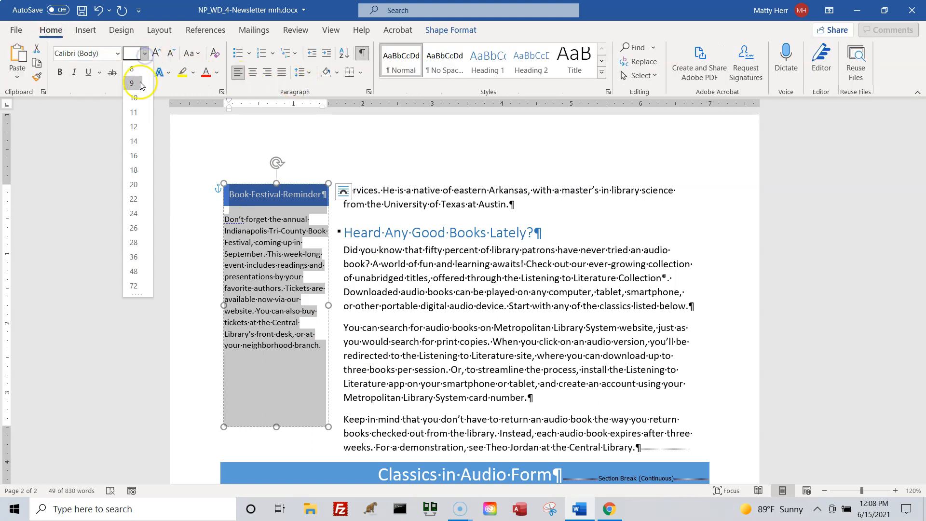
pyautogui.click(135, 119)
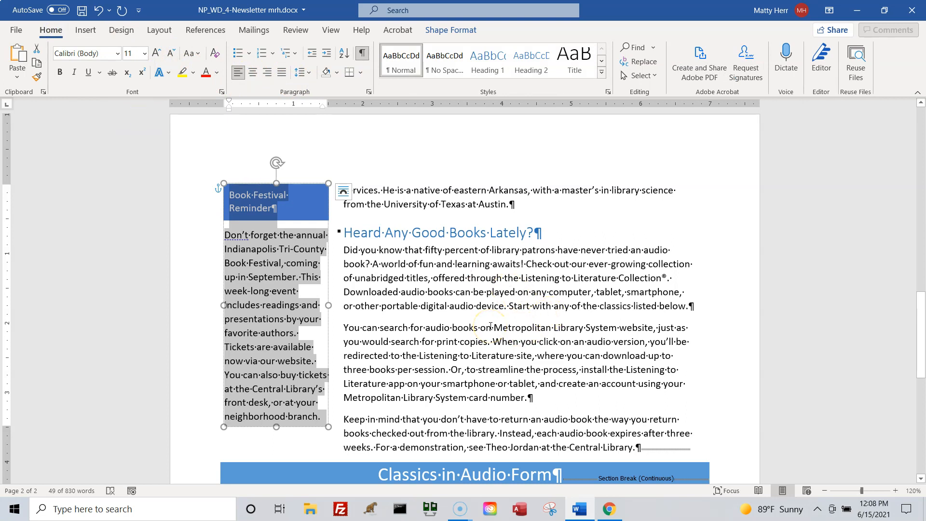
pyautogui.click(488, 356)
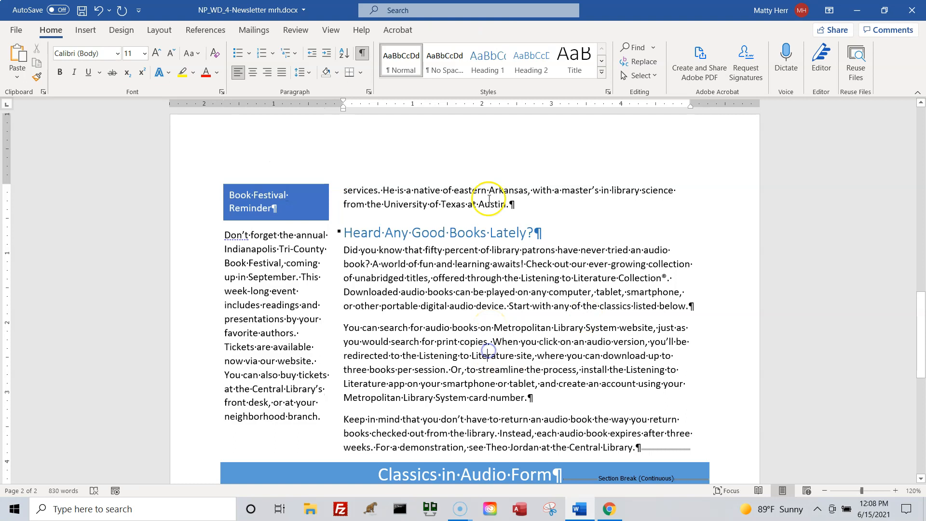
pyautogui.click(82, 11)
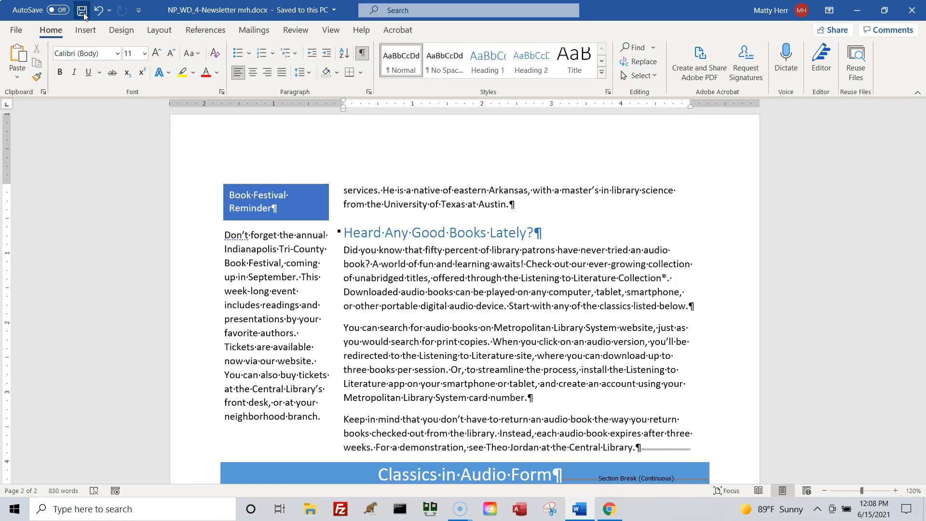
# Add a dropped cap two lines tall to the first paragraph under the "Happy Birthday!" heading.
pyautogui.scroll(7, 368, 300)
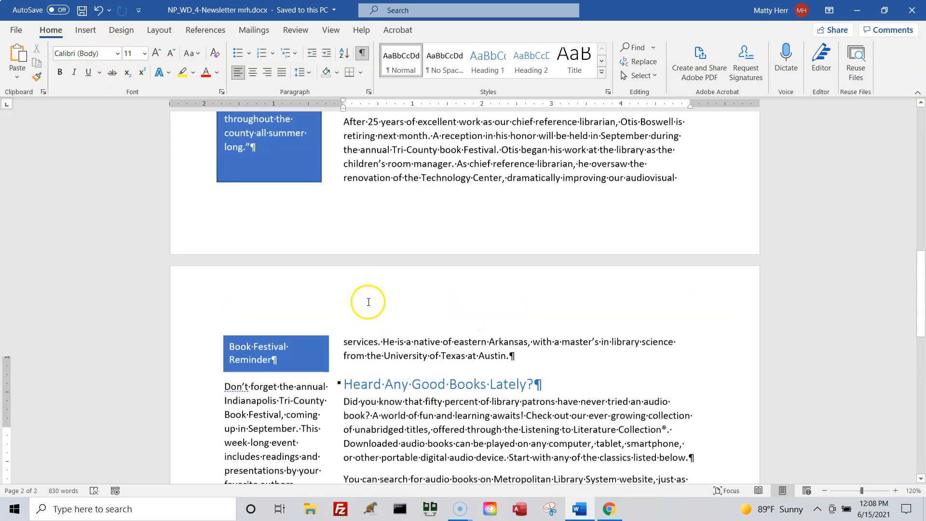
pyautogui.scroll(10, 367, 301)
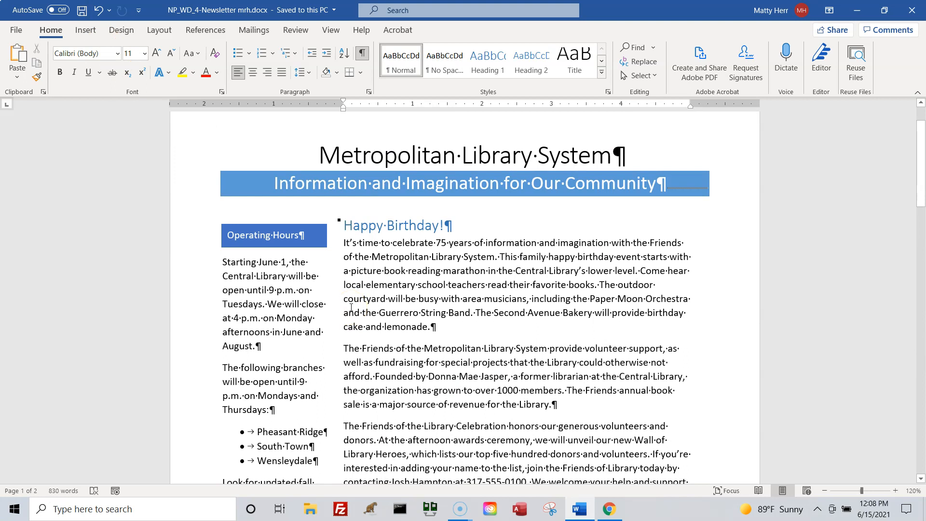
pyautogui.click(357, 298)
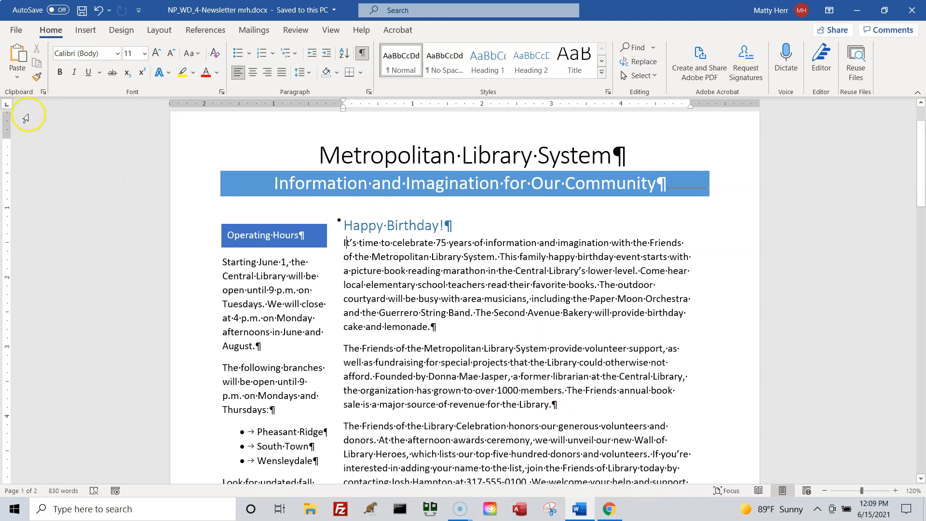
pyautogui.click(80, 34)
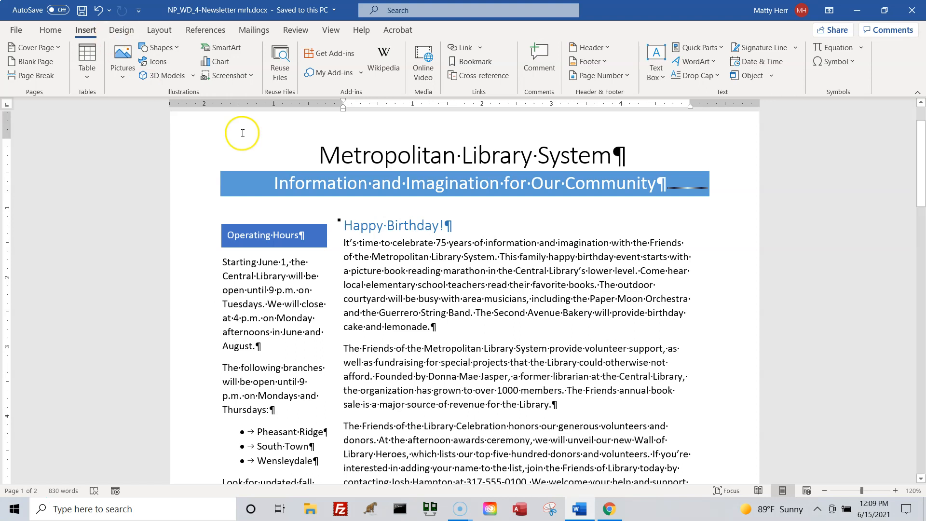
pyautogui.click(717, 79)
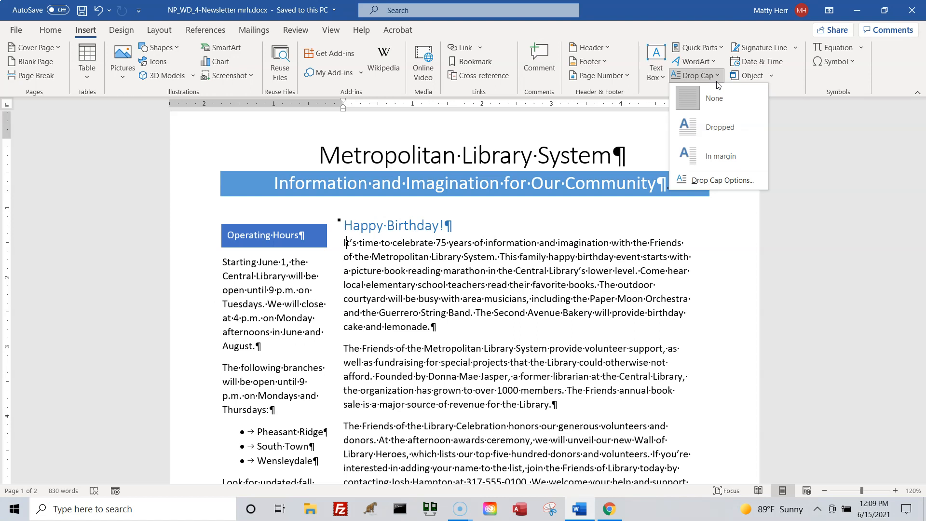
pyautogui.click(711, 128)
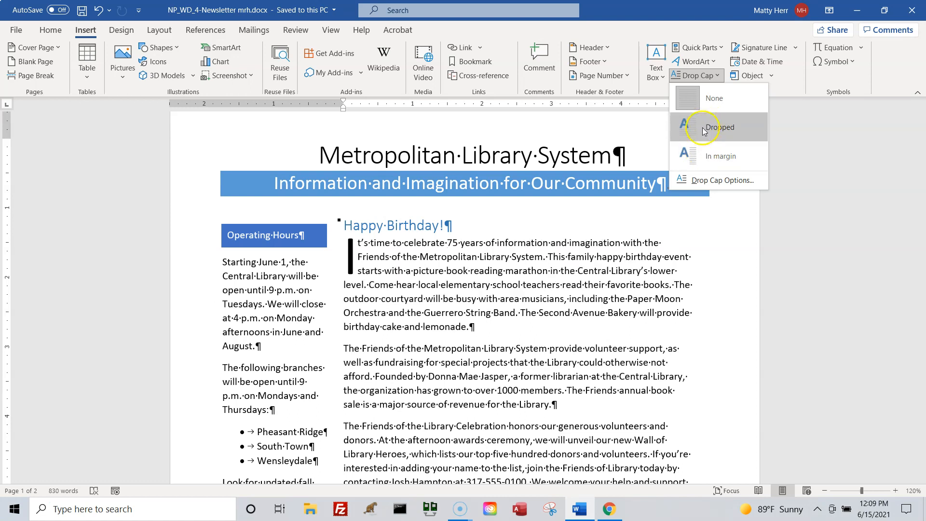
pyautogui.click(688, 180)
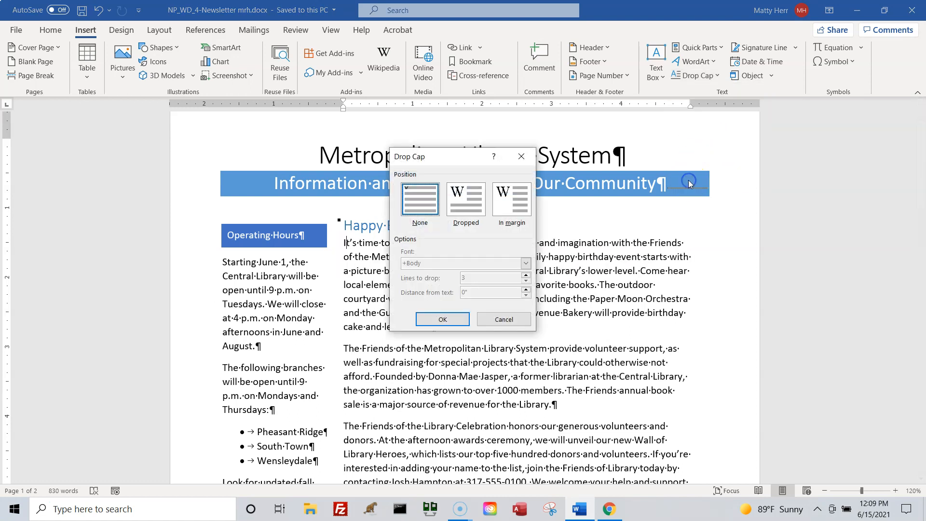
pyautogui.moveTo(435, 157); pyautogui.dragTo(691, 168)
pyautogui.click(719, 210)
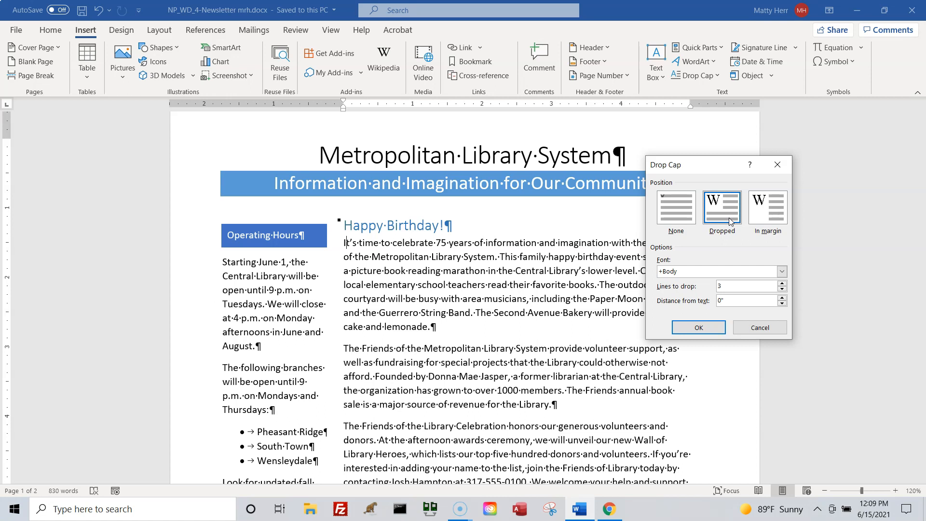
pyautogui.click(771, 216)
pyautogui.moveTo(743, 289); pyautogui.dragTo(675, 281)
pyautogui.write('2')
pyautogui.click(703, 328)
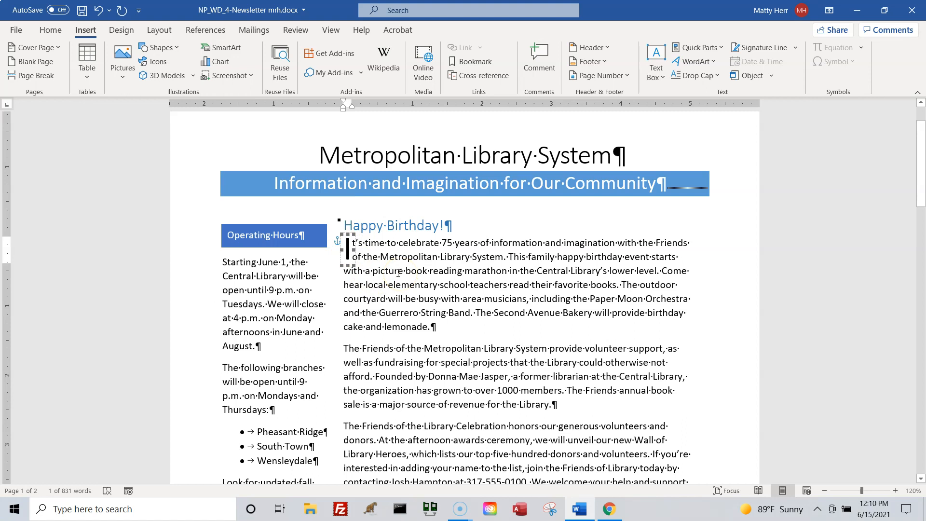
pyautogui.click(446, 321)
# Try a dropped cap four lines tall on the paragraph under the "A Fond Farewell" heading and undo it.
pyautogui.scroll(-4, 445, 320)
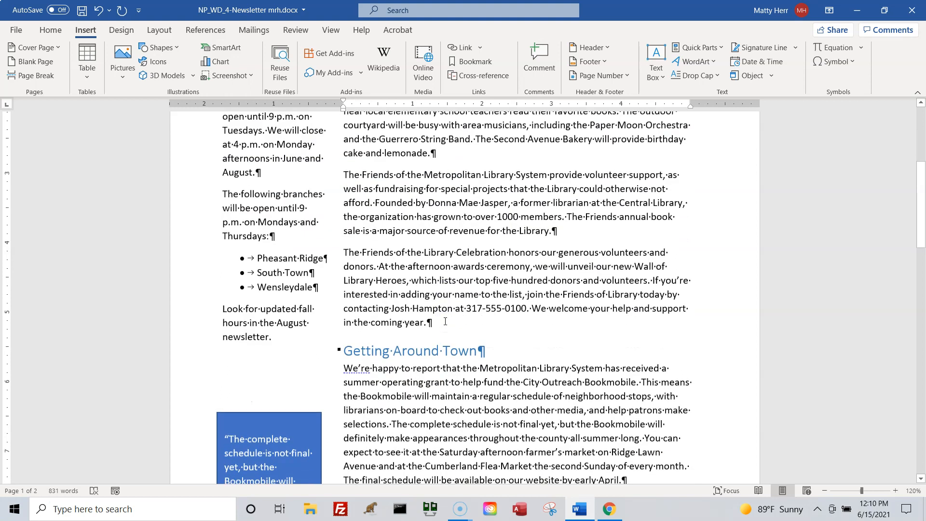
pyautogui.scroll(-2, 446, 322)
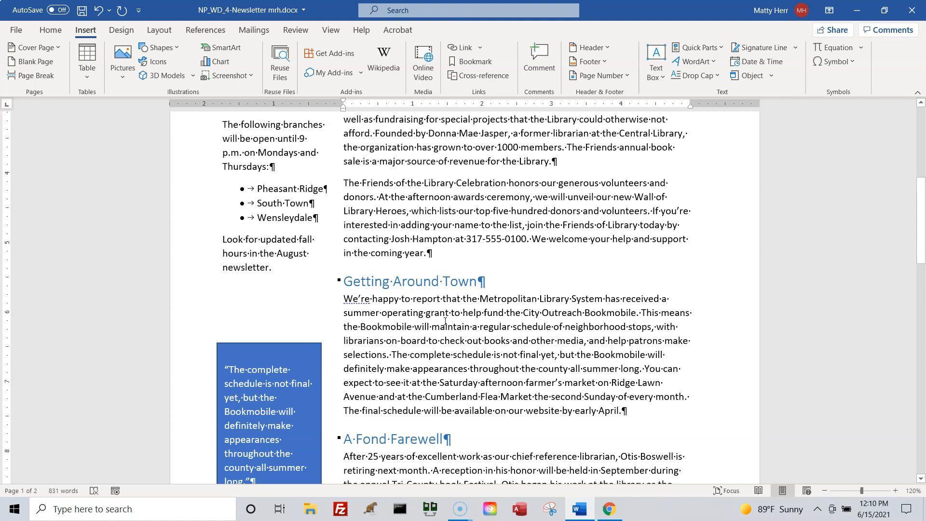
pyautogui.scroll(-1, 415, 386)
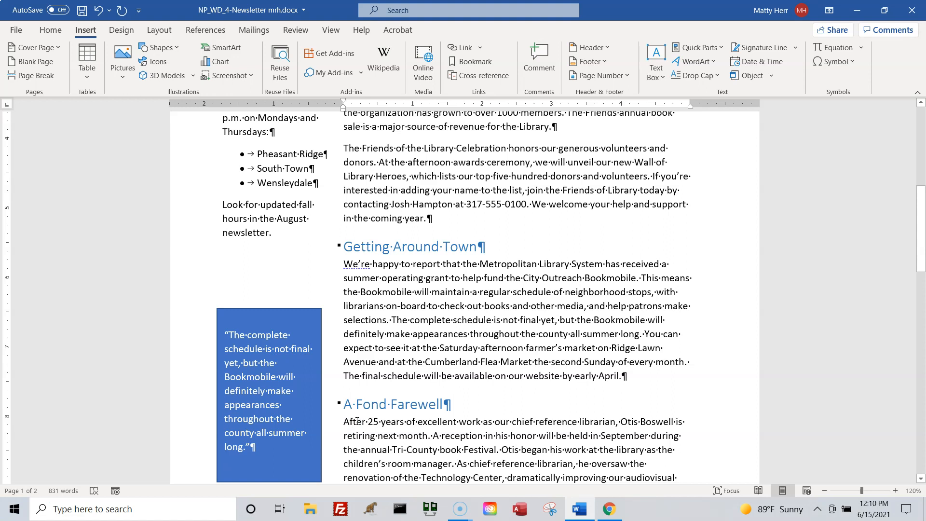
pyautogui.click(718, 77)
pyautogui.click(724, 182)
pyautogui.click(729, 220)
pyautogui.click(783, 284)
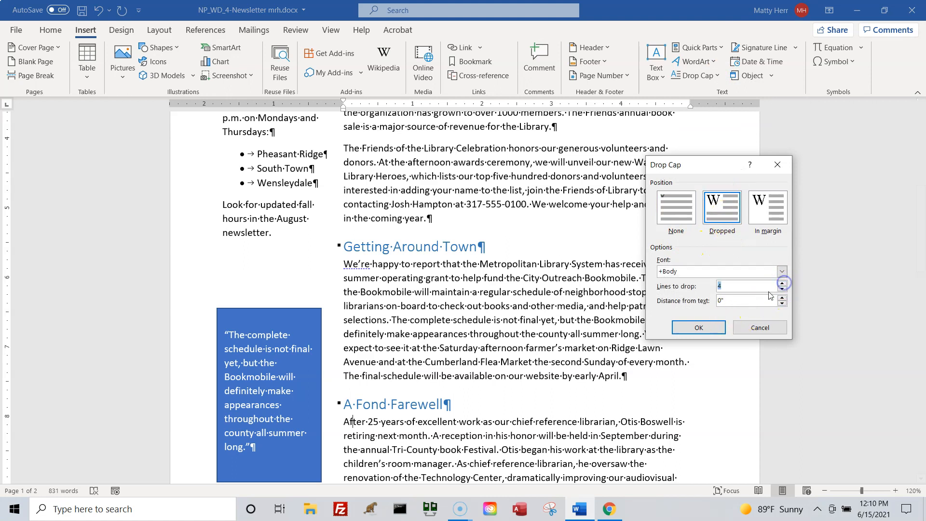
pyautogui.click(707, 332)
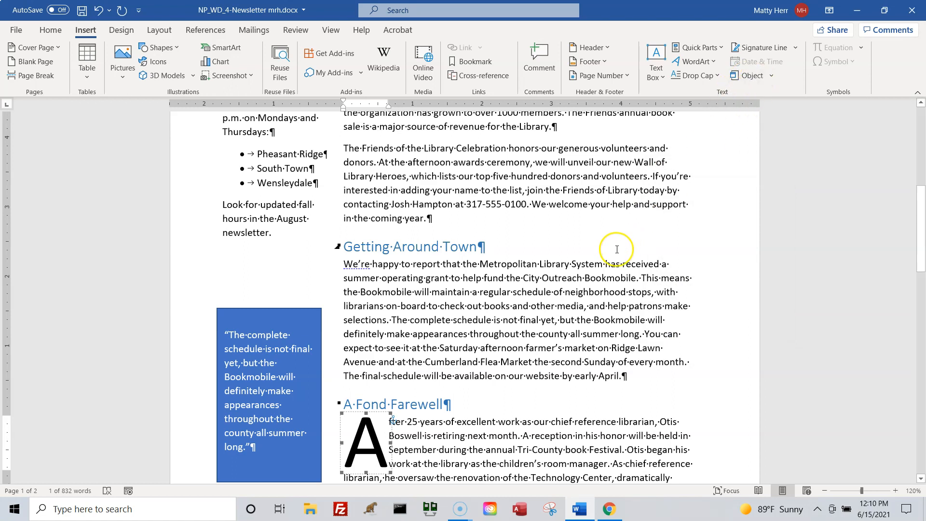
pyautogui.hotkey('ctrl', 'z')
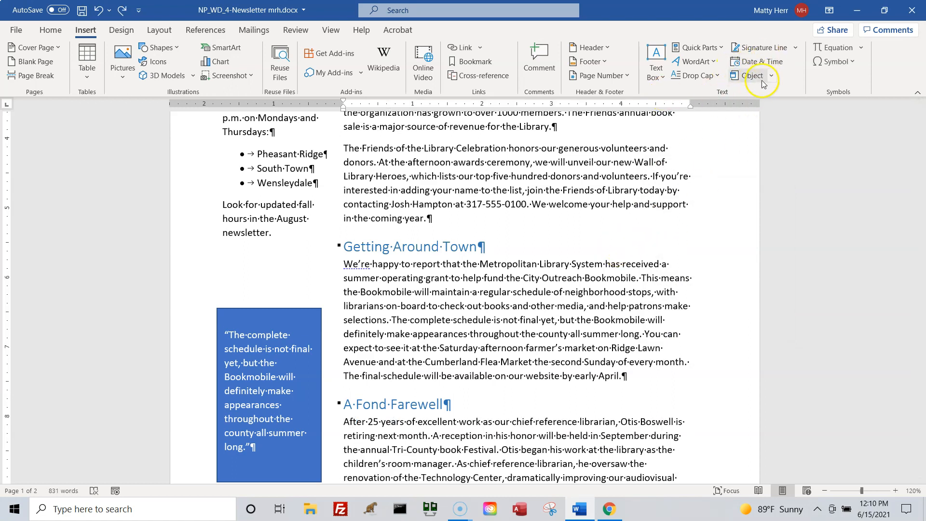
# Add a dropped cap two lines tall to the paragraph under the "A Fond Farewell" heading.
pyautogui.click(714, 76)
pyautogui.click(723, 180)
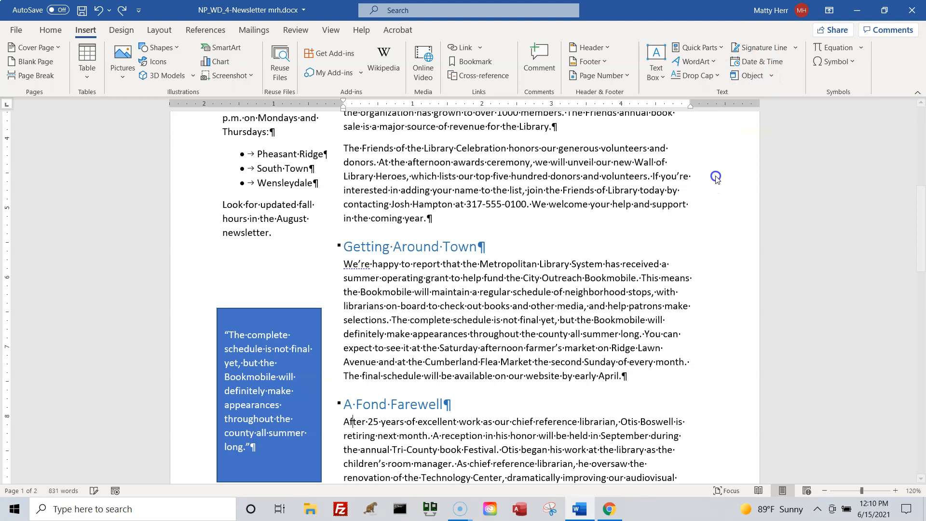
pyautogui.click(727, 203)
pyautogui.doubleClick(719, 286)
pyautogui.write('2')
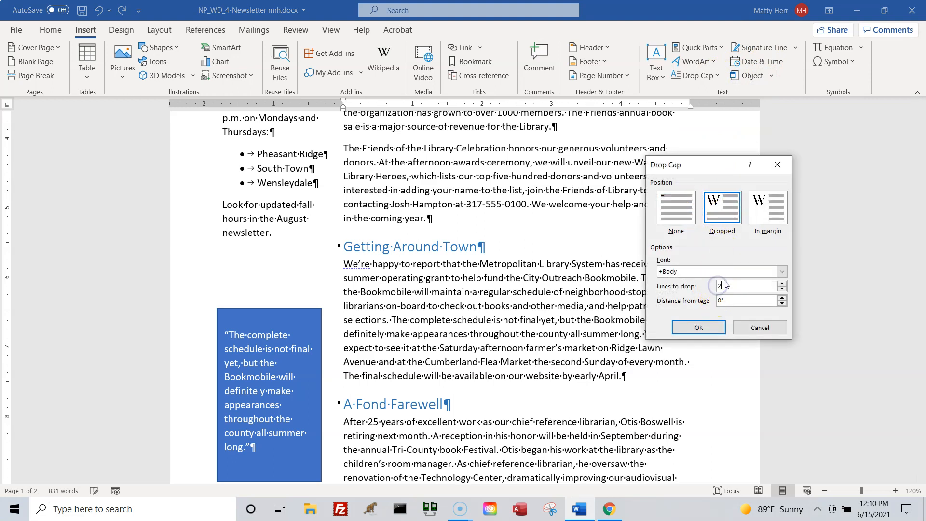
pyautogui.click(699, 327)
pyautogui.click(499, 374)
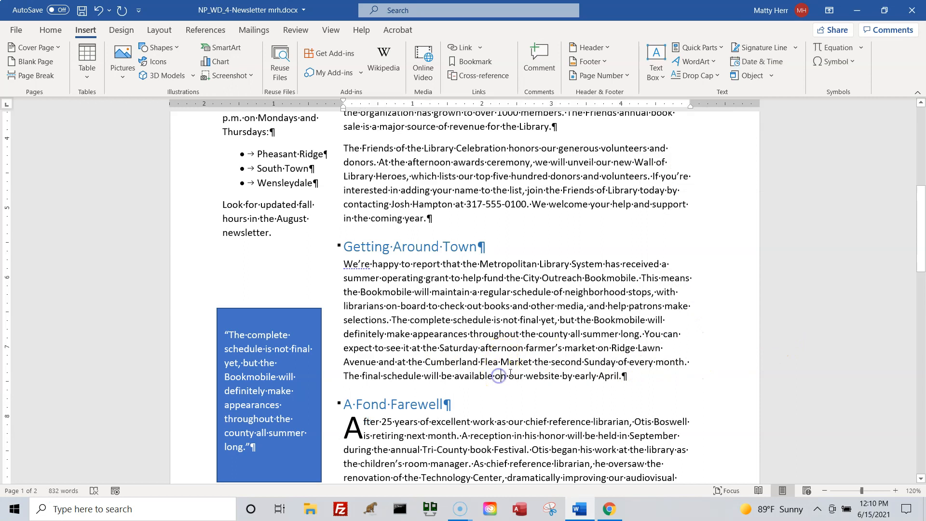
# Repeat the drop cap on the first paragraph under "Heard Any Good Books Lately?" and save the document.
pyautogui.scroll(-3, 510, 367)
pyautogui.scroll(-2, 510, 366)
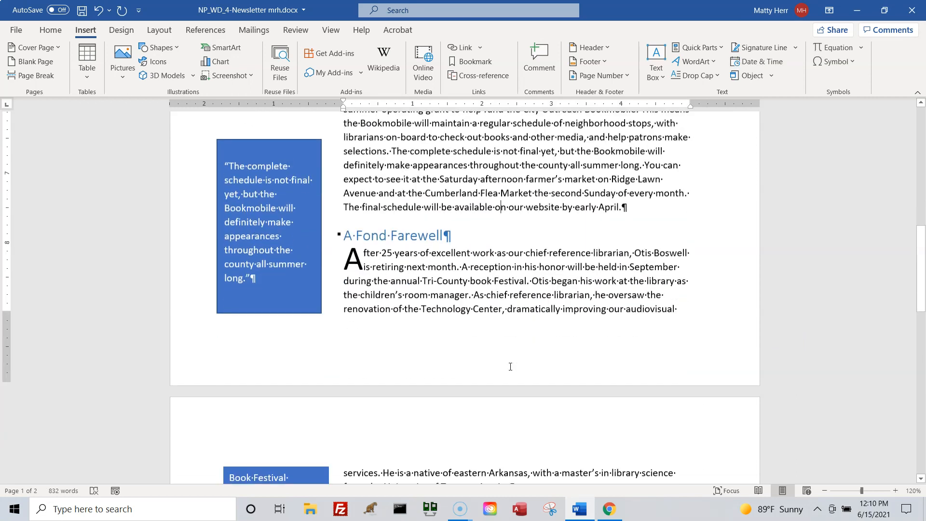
pyautogui.scroll(-6, 511, 364)
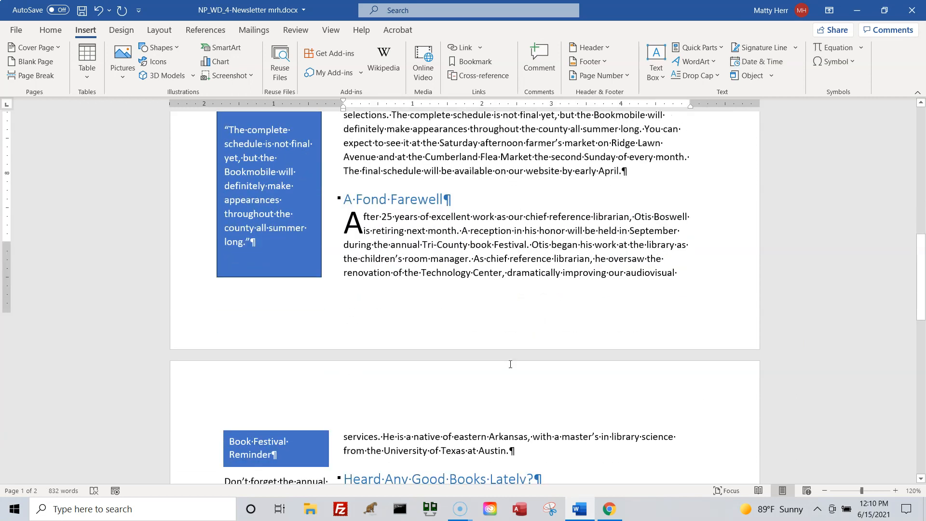
pyautogui.scroll(-3, 510, 364)
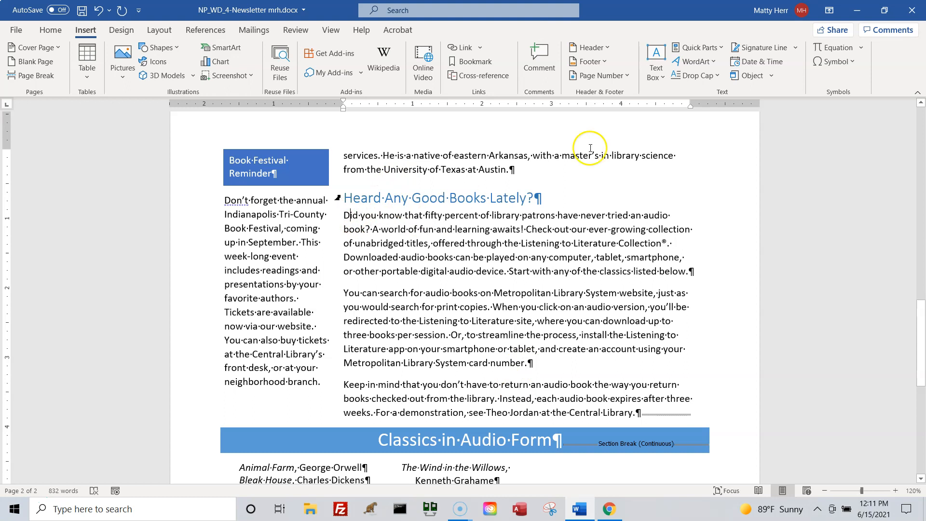
pyautogui.click(123, 10)
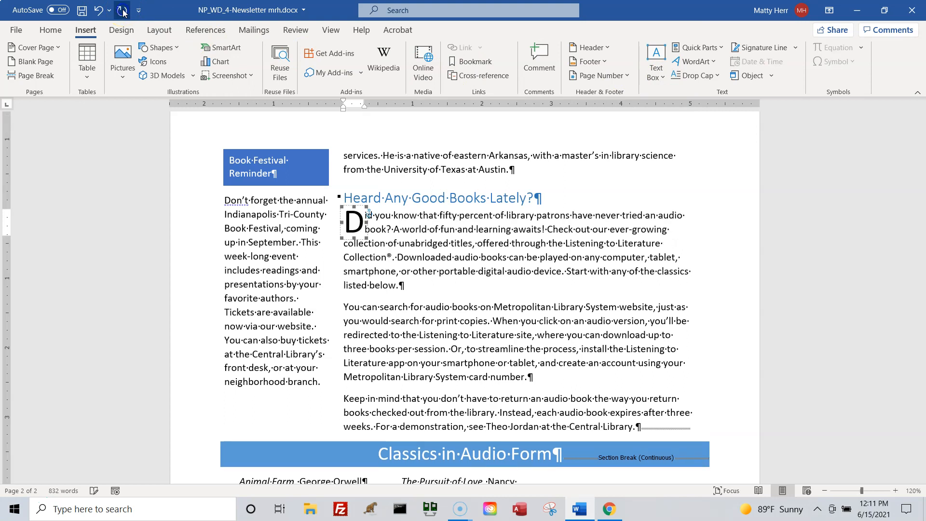
pyautogui.click(471, 258)
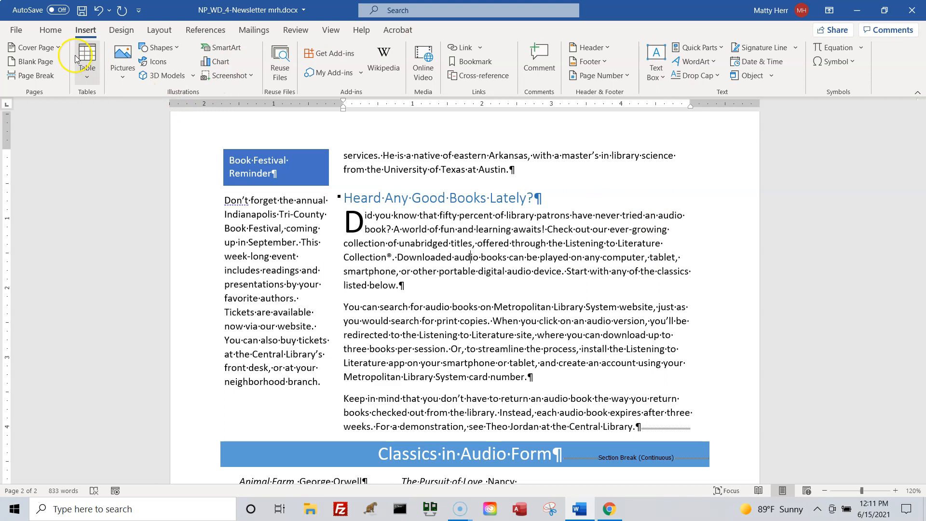
pyautogui.click(81, 11)
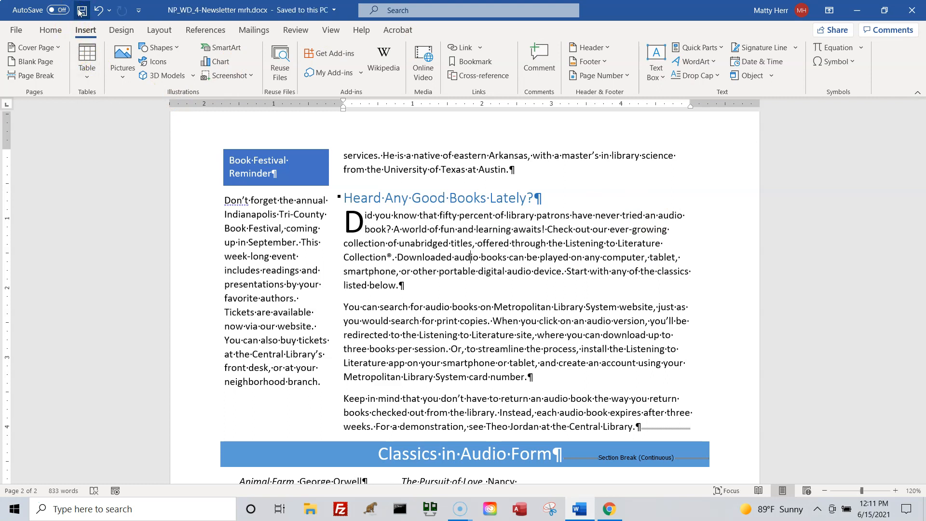